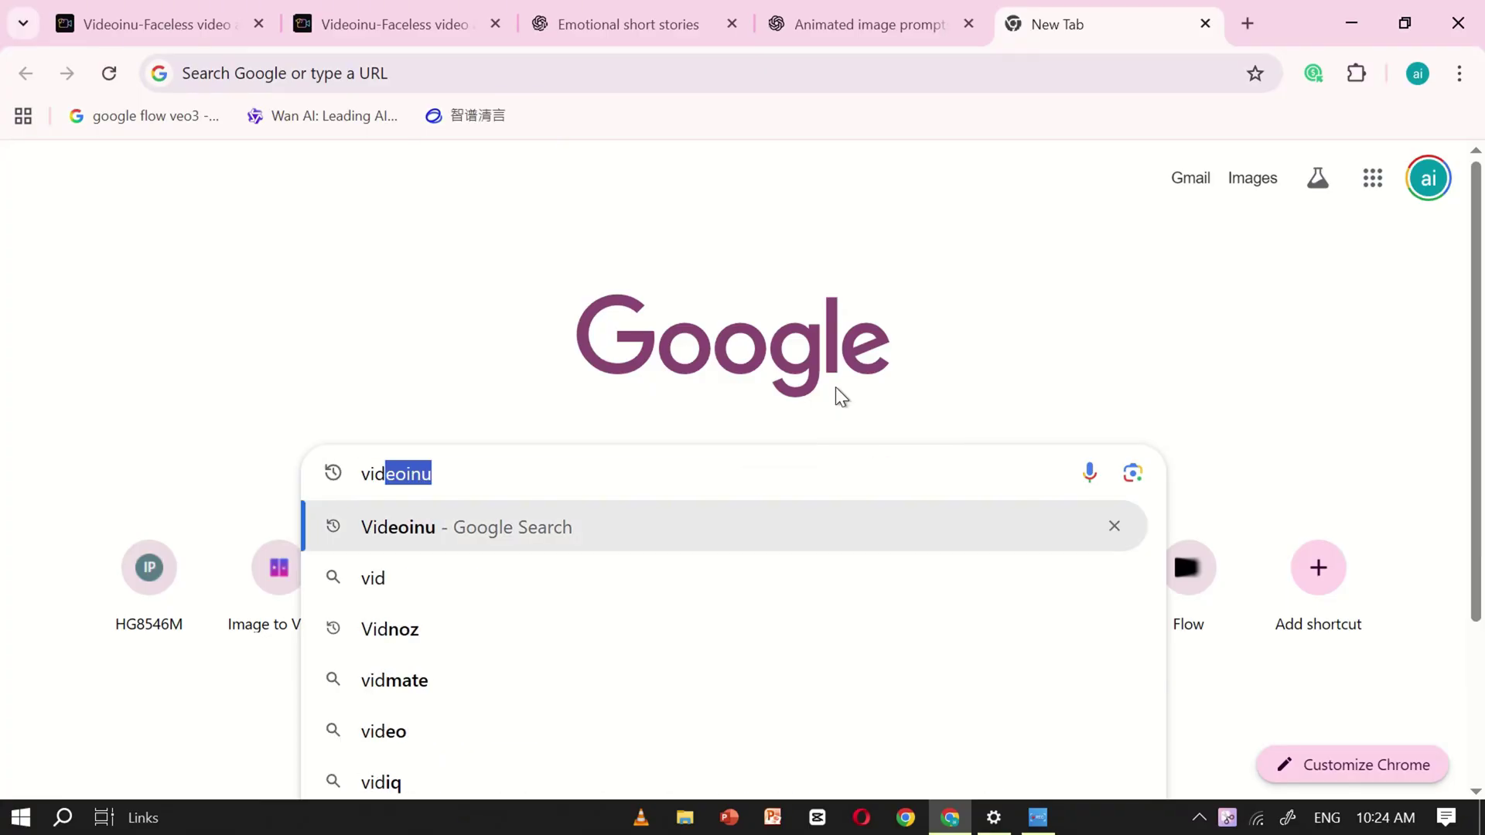
Search Google for Videoinu, open its official website, and log in
type("eoinu")
key("Return")
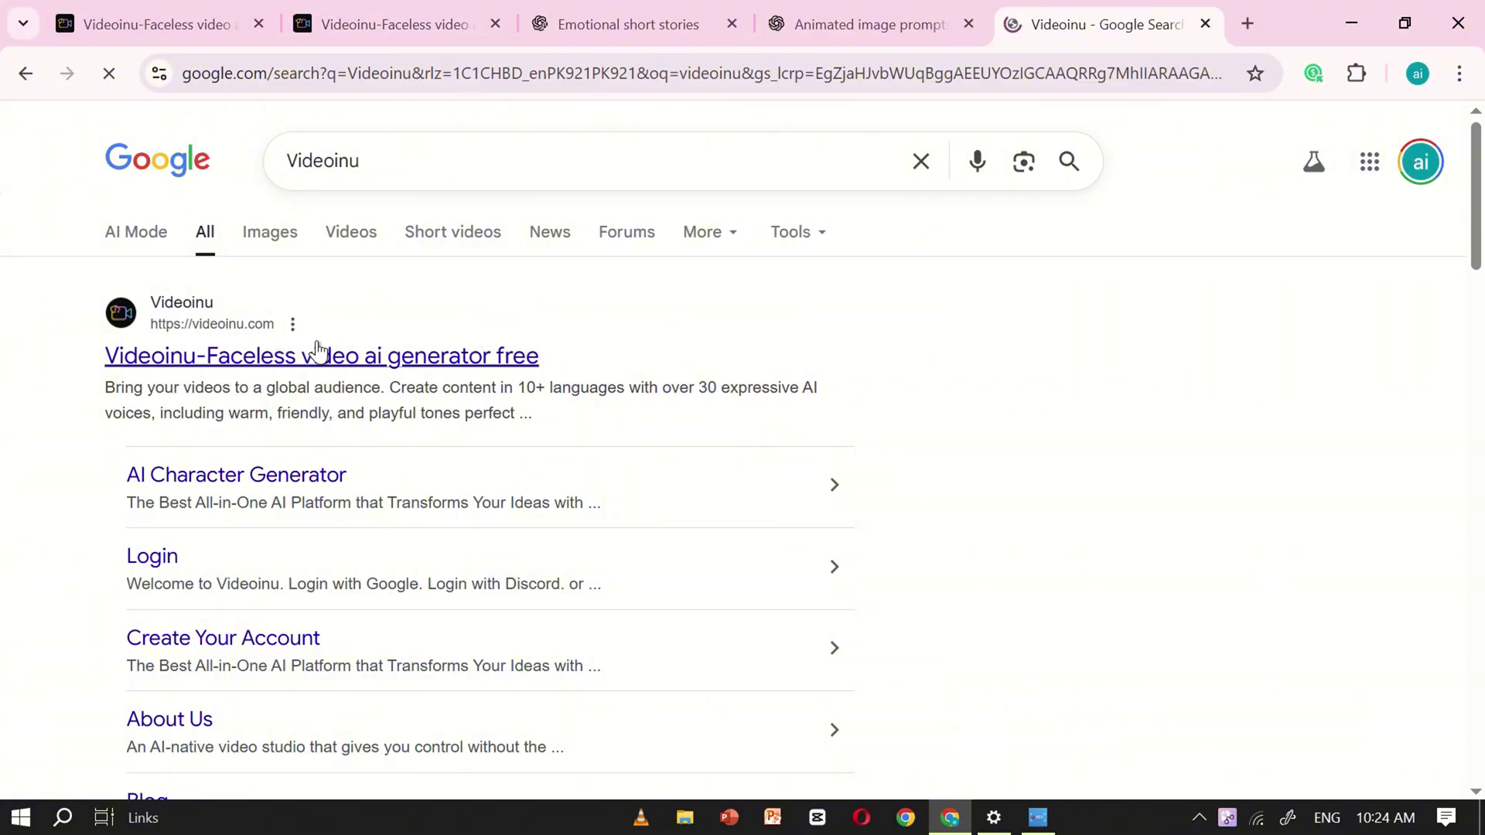
left_click(311, 355)
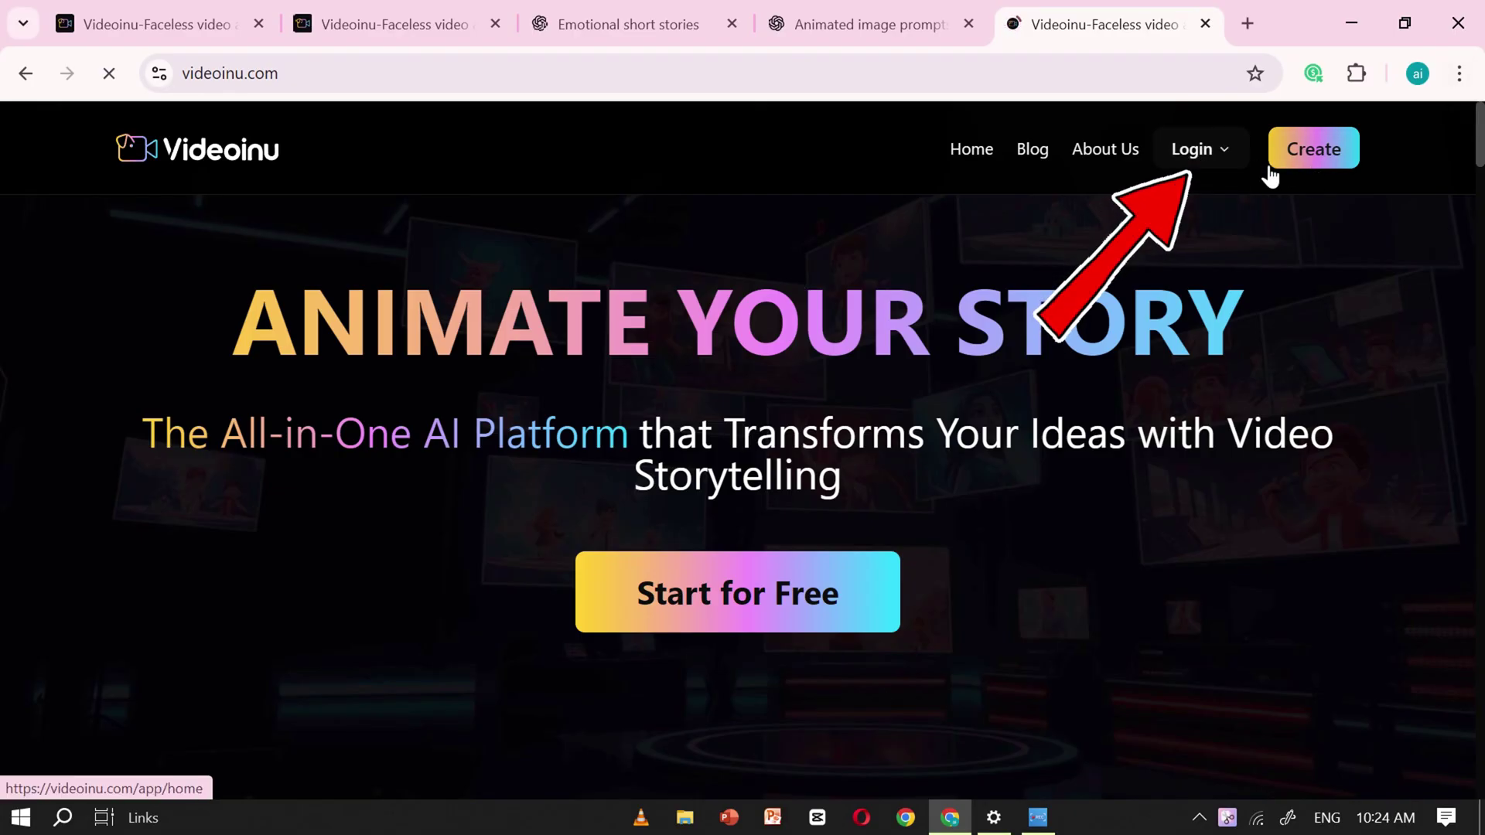
left_click(1188, 146)
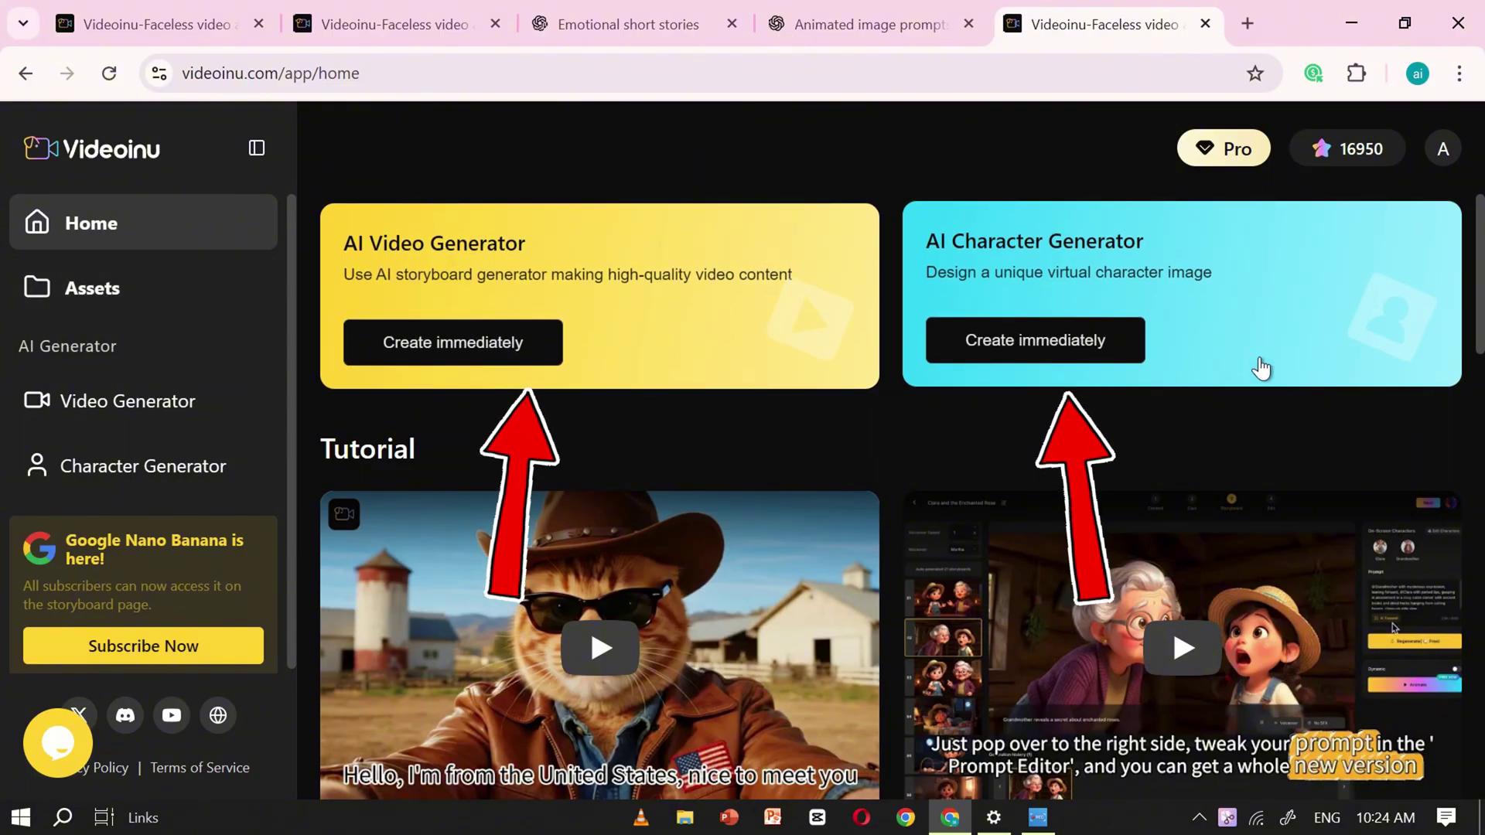
Look through the tutorials and featured videos on the Videoinu home page
scroll(862, 432, "down", 1)
scroll(707, 480, "down", 6)
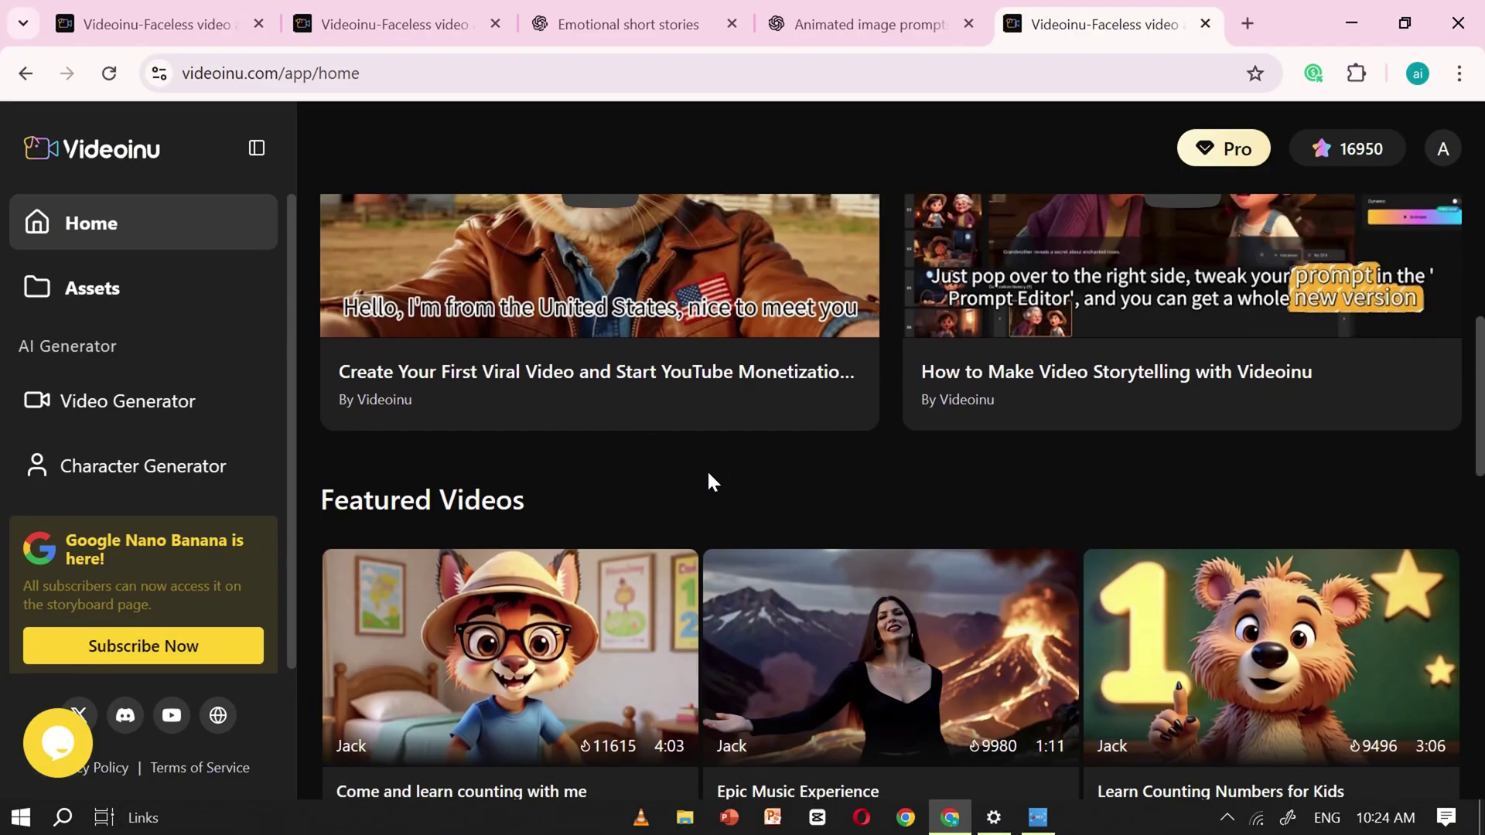
scroll(1267, 513, "down", 3)
scroll(1266, 512, "down", 8)
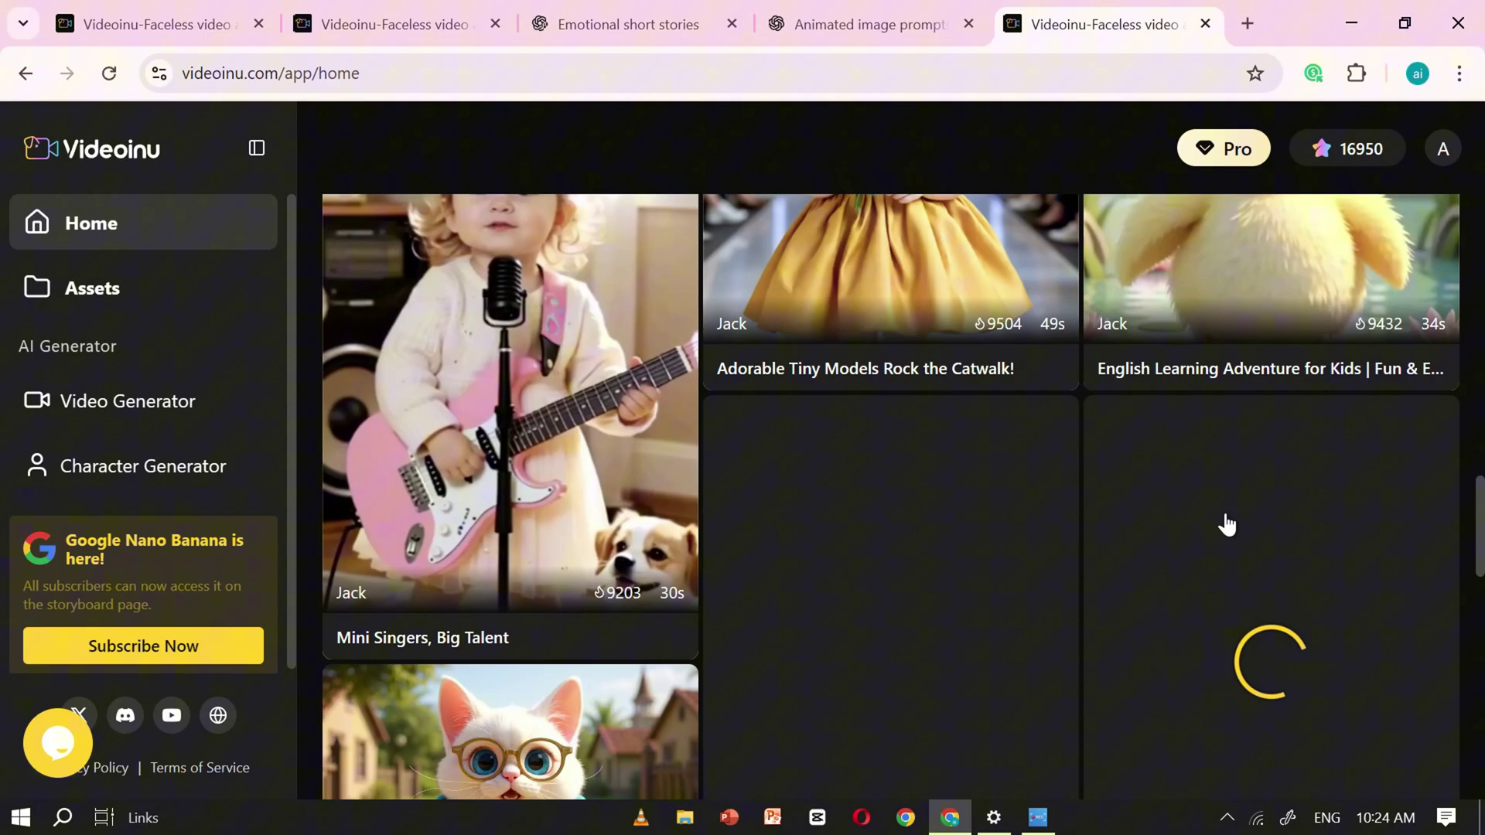
scroll(1225, 524, "down", 6)
scroll(942, 534, "up", 10)
scroll(942, 534, "up", 7)
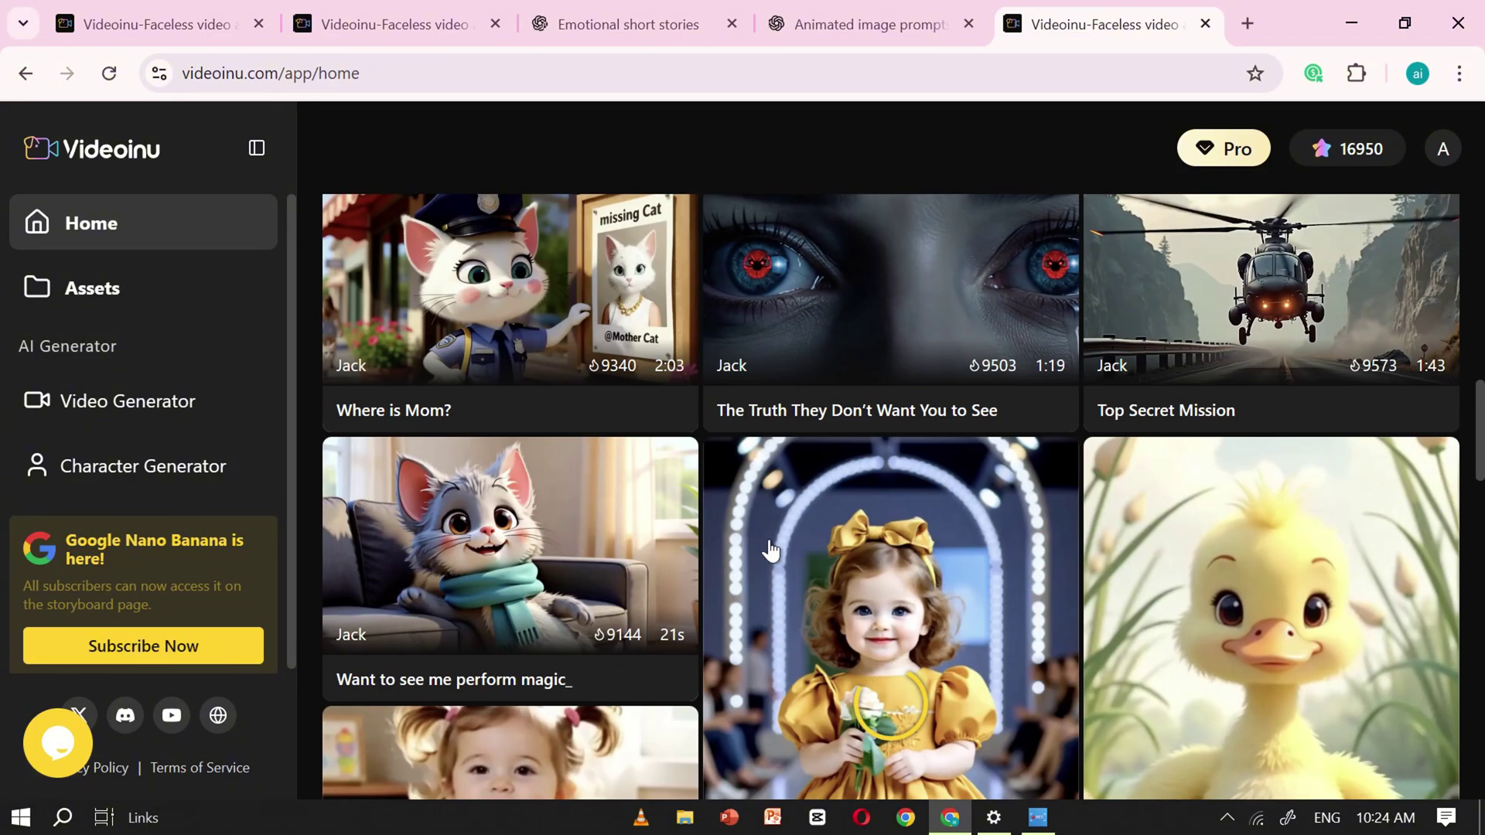
key("alt+Left")
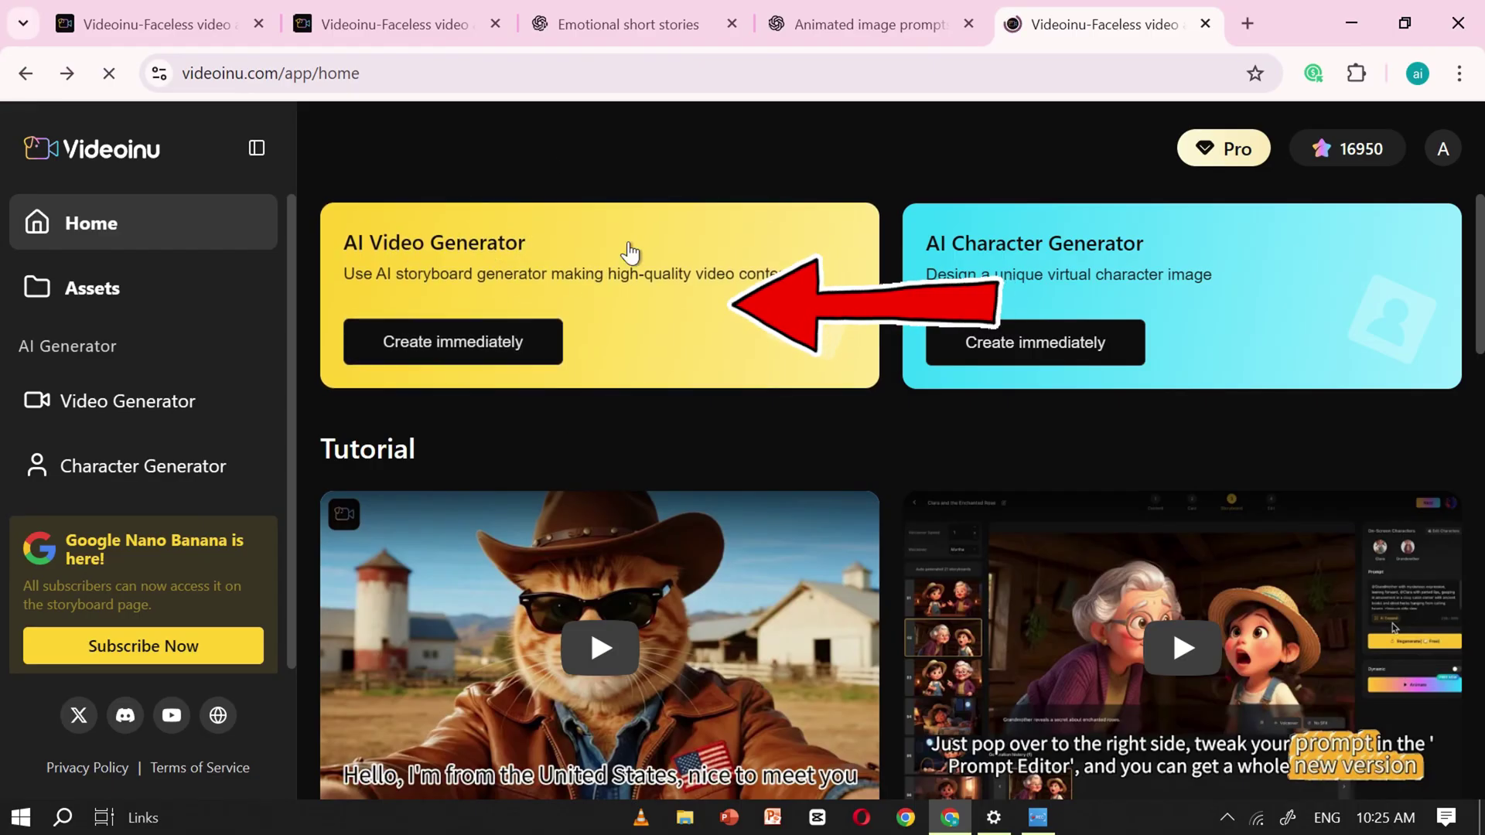
Start a new video project with the AI Video Generator
left_click(641, 269)
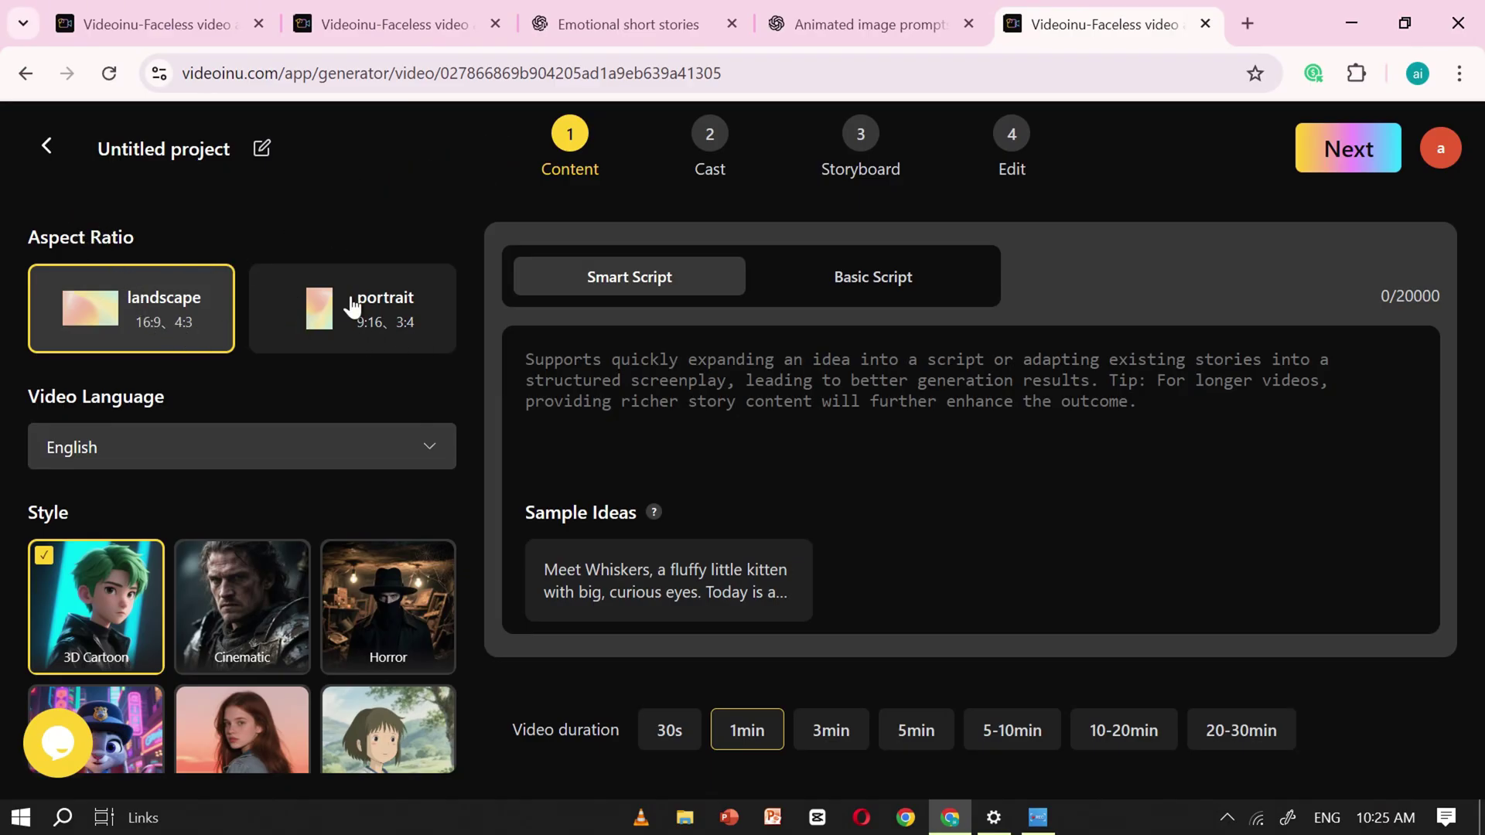
left_click(322, 321)
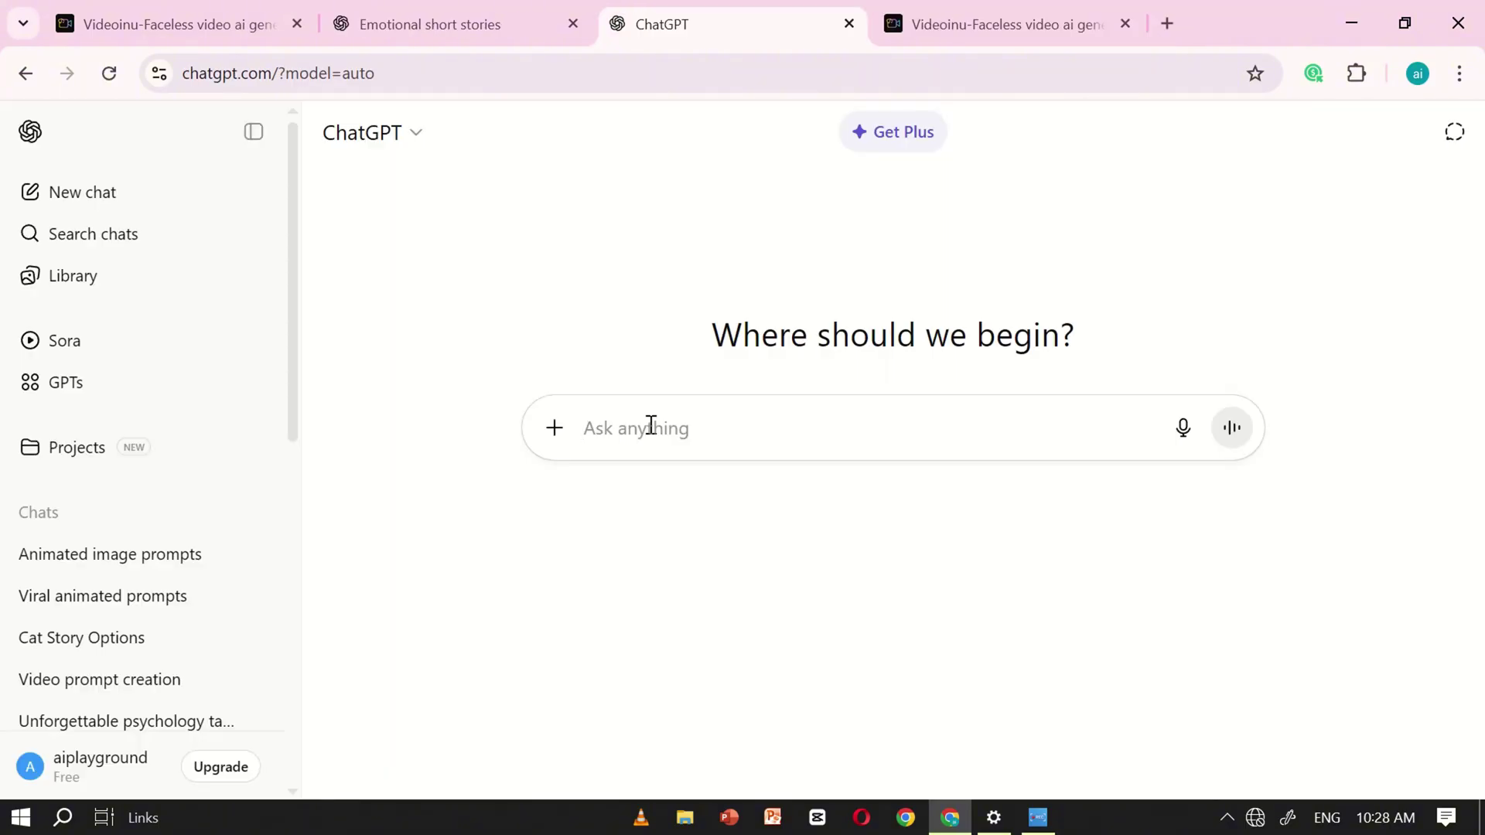
Switch to ChatGPT and request 10 dramatic, viral short stories featuring only a boy and a dragon, each ending with a memorable lesson
type("\"Write 10 short stories featuring only two characters — a boy and a dragon. Each story should be powerfully engaging, emotionally charged, and crafted to go viral. The narratives must be dramatic, suspenseful, and captivating enough to hold the viewer’s attention until the very last moment. Every story should deliver a memorable and thought-provoking lesson at the end, leaving a lasting impact on the audience’s mind.\"")
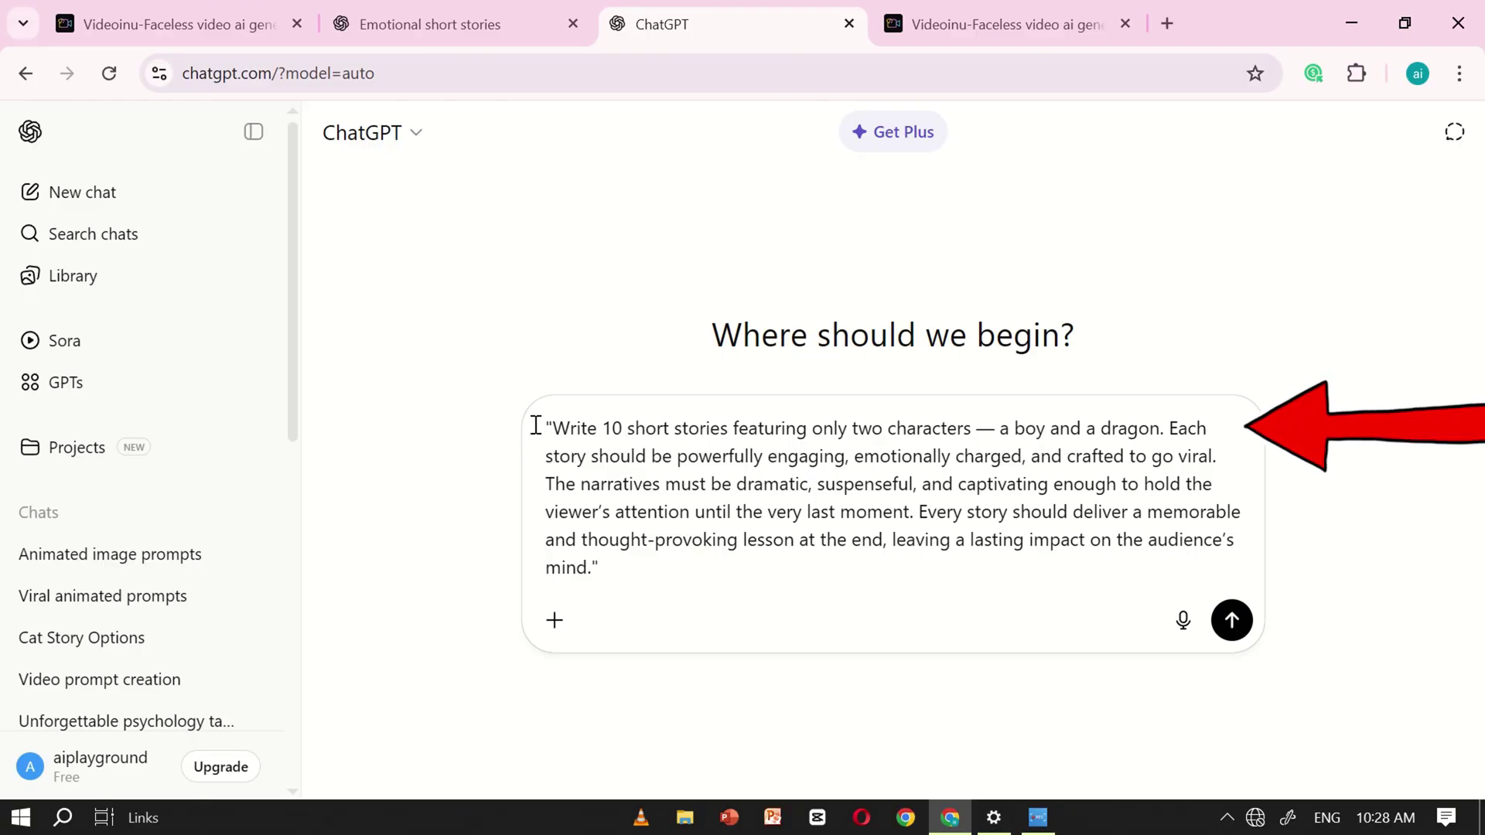
left_click_drag(606, 430, 1238, 425)
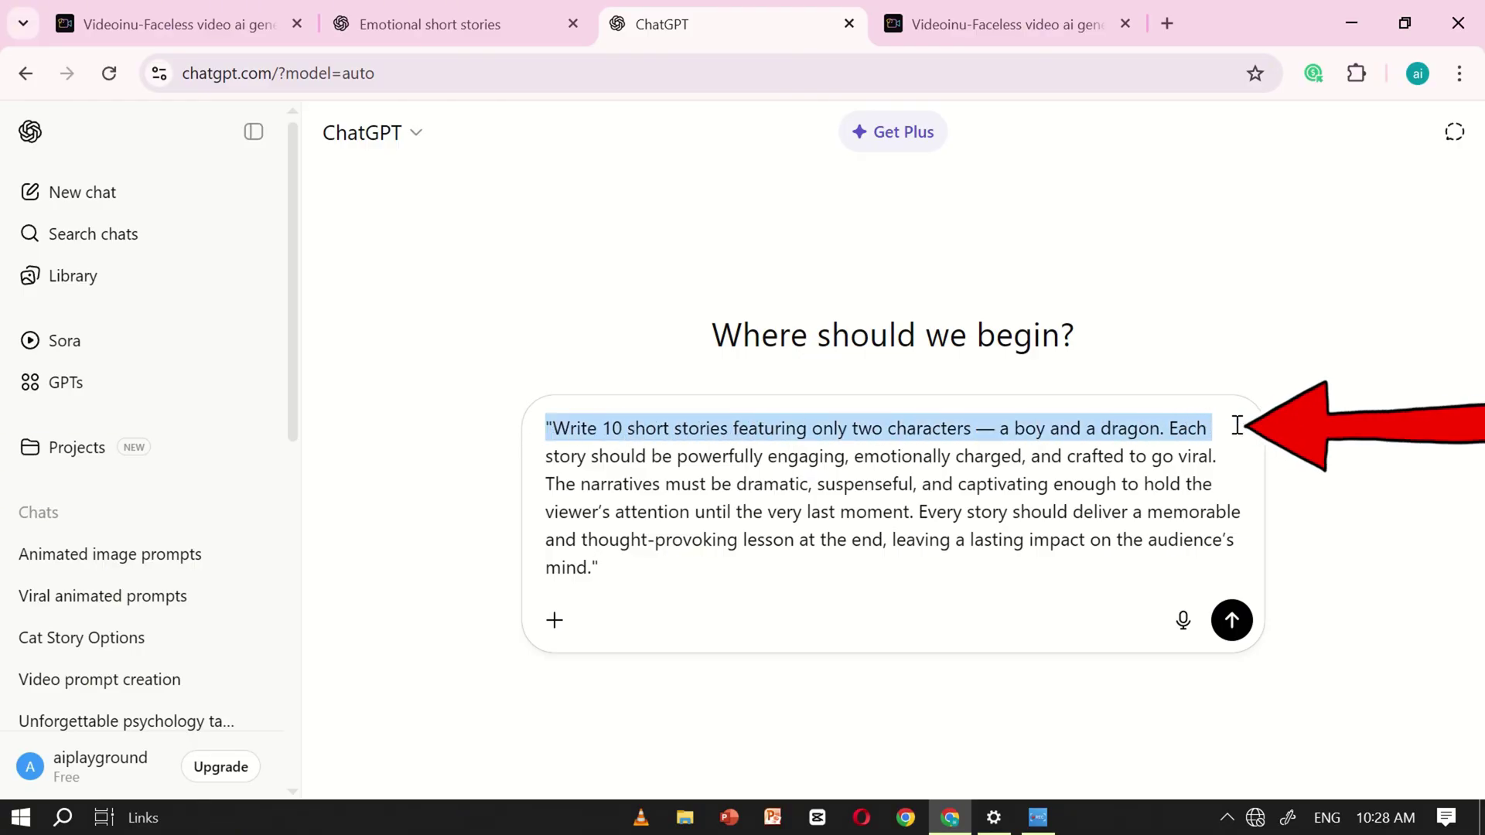
left_click(705, 484)
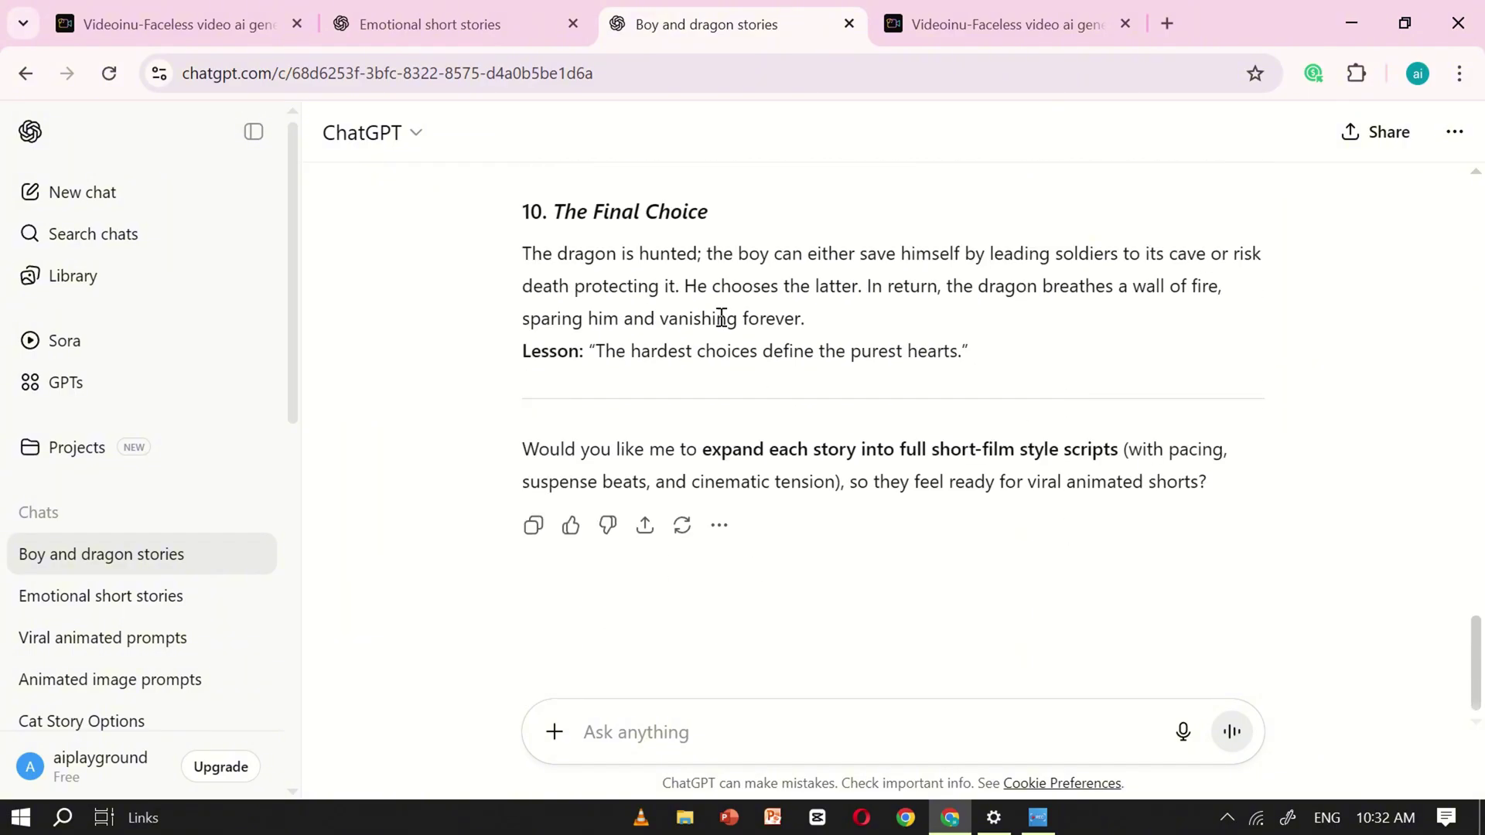
Copy the story "The Egg in the Jungle" with its lesson from the "Emotional short stories" chat
left_click(433, 24)
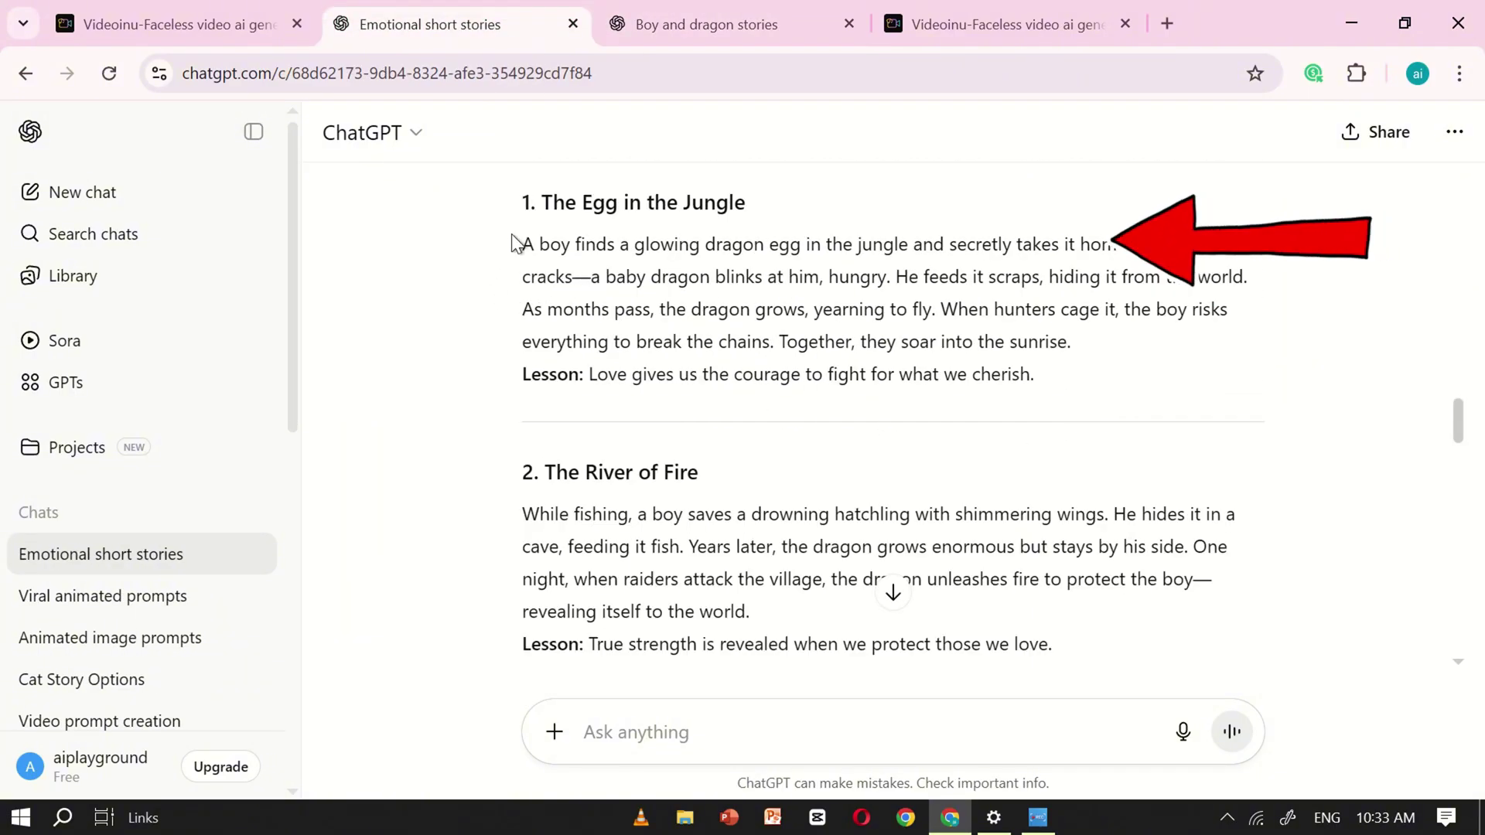
left_click_drag(511, 245, 1104, 383)
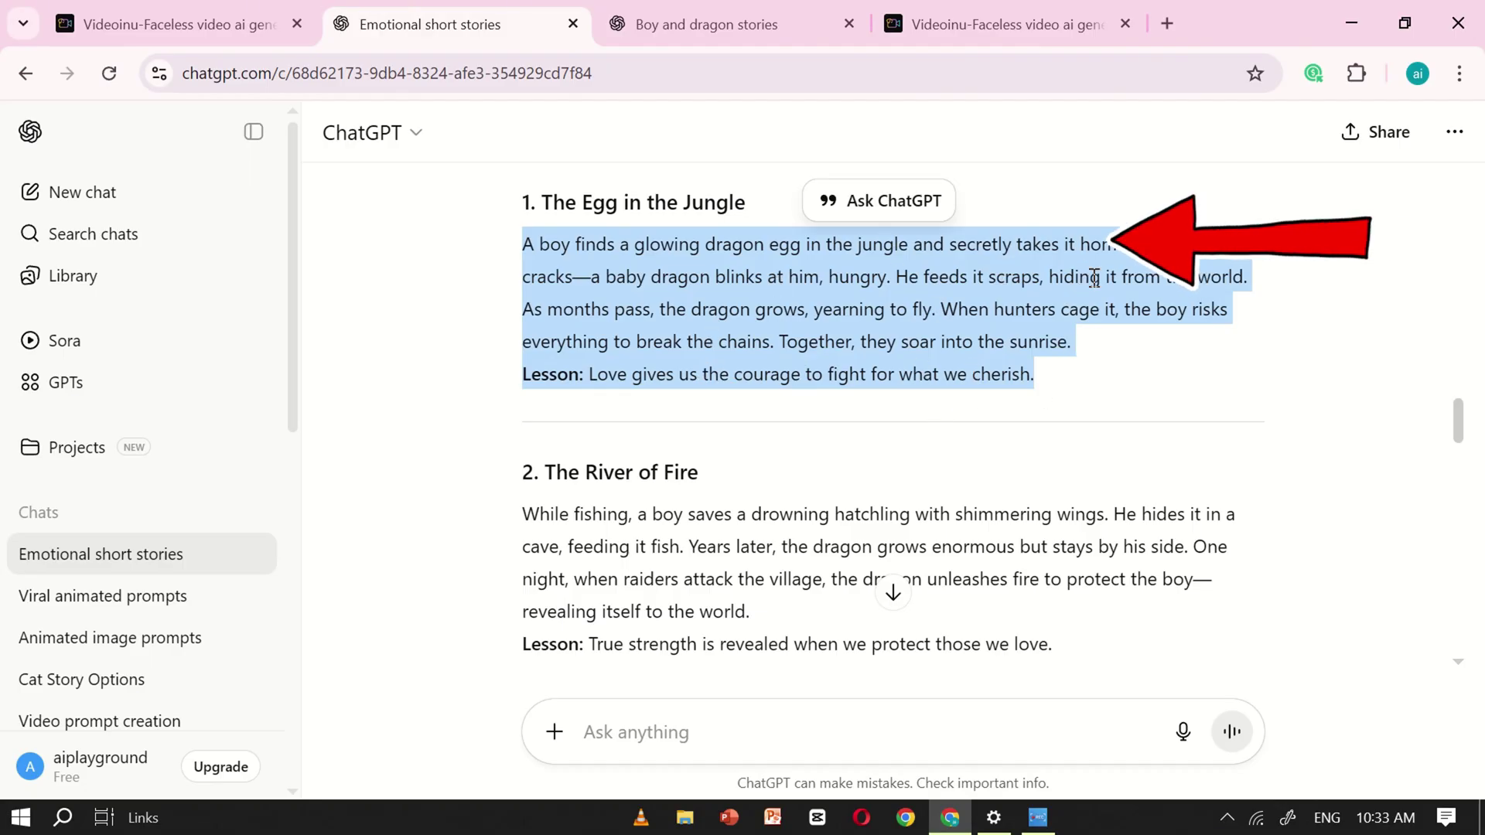
right_click(842, 311)
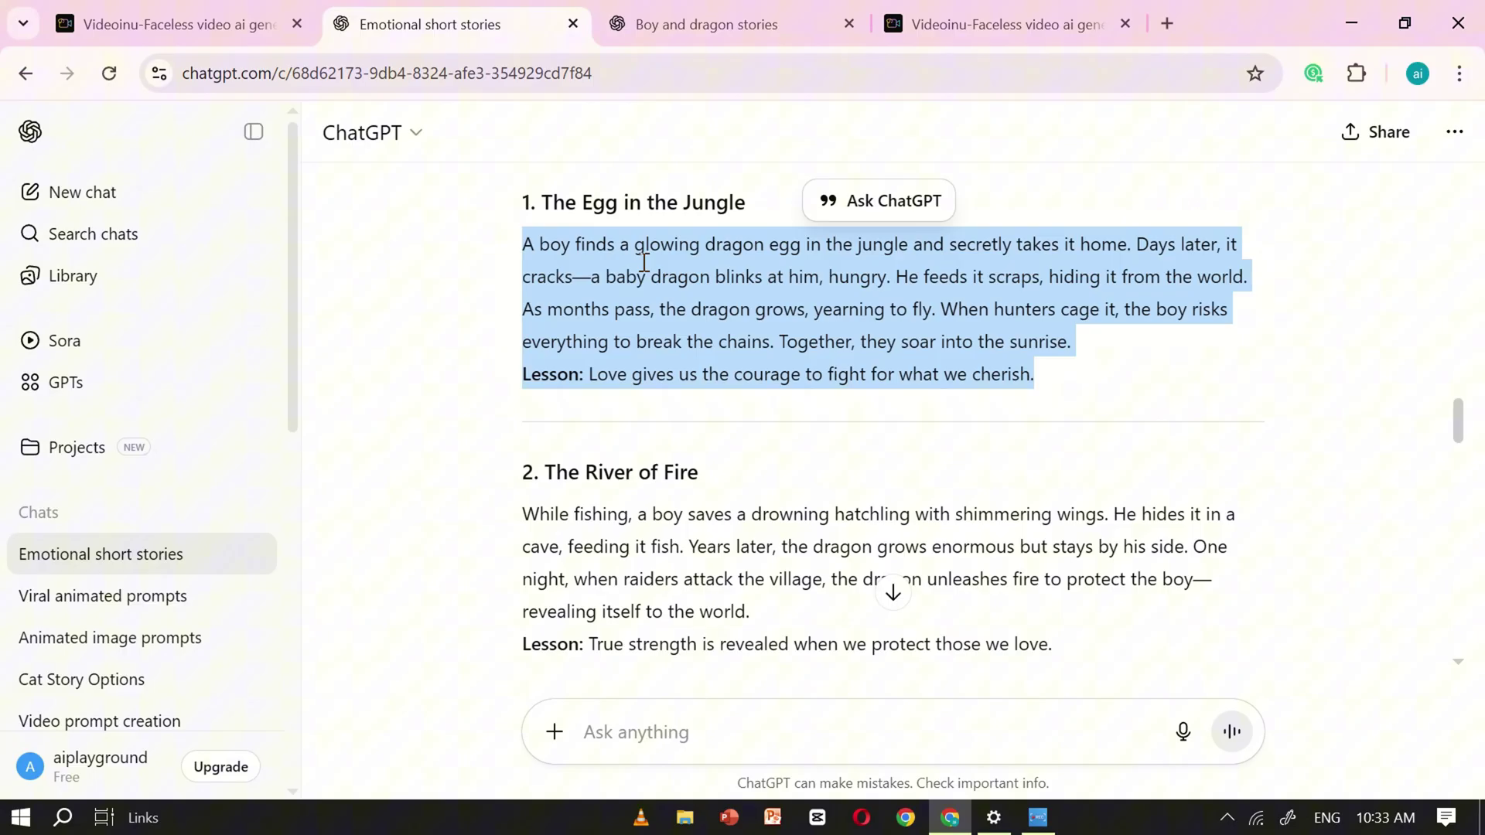
Switch to the Videoinu project and paste the copied story in as a Basic Script
left_click(995, 23)
left_click(844, 263)
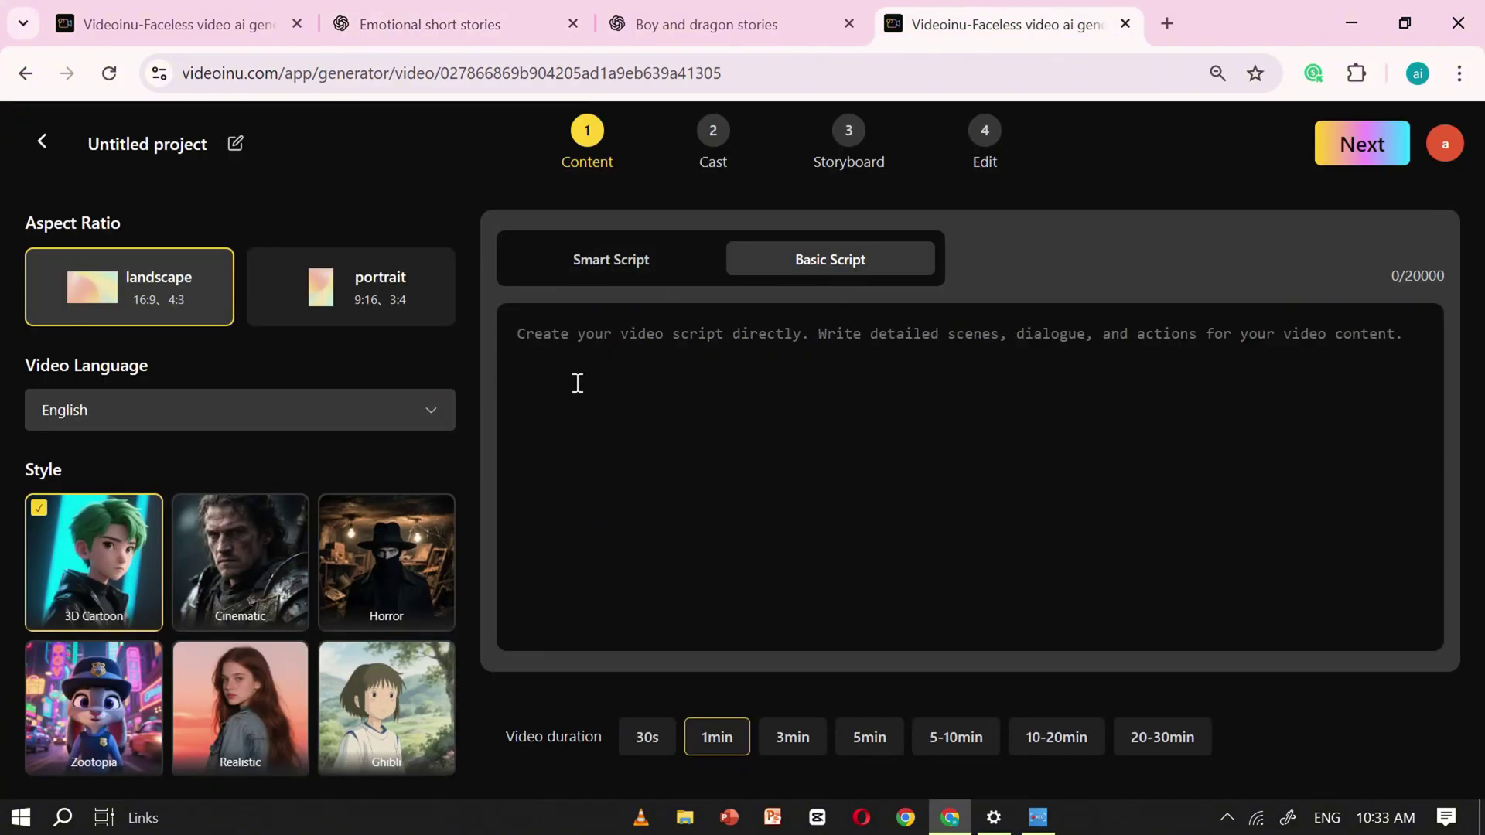
right_click(619, 333)
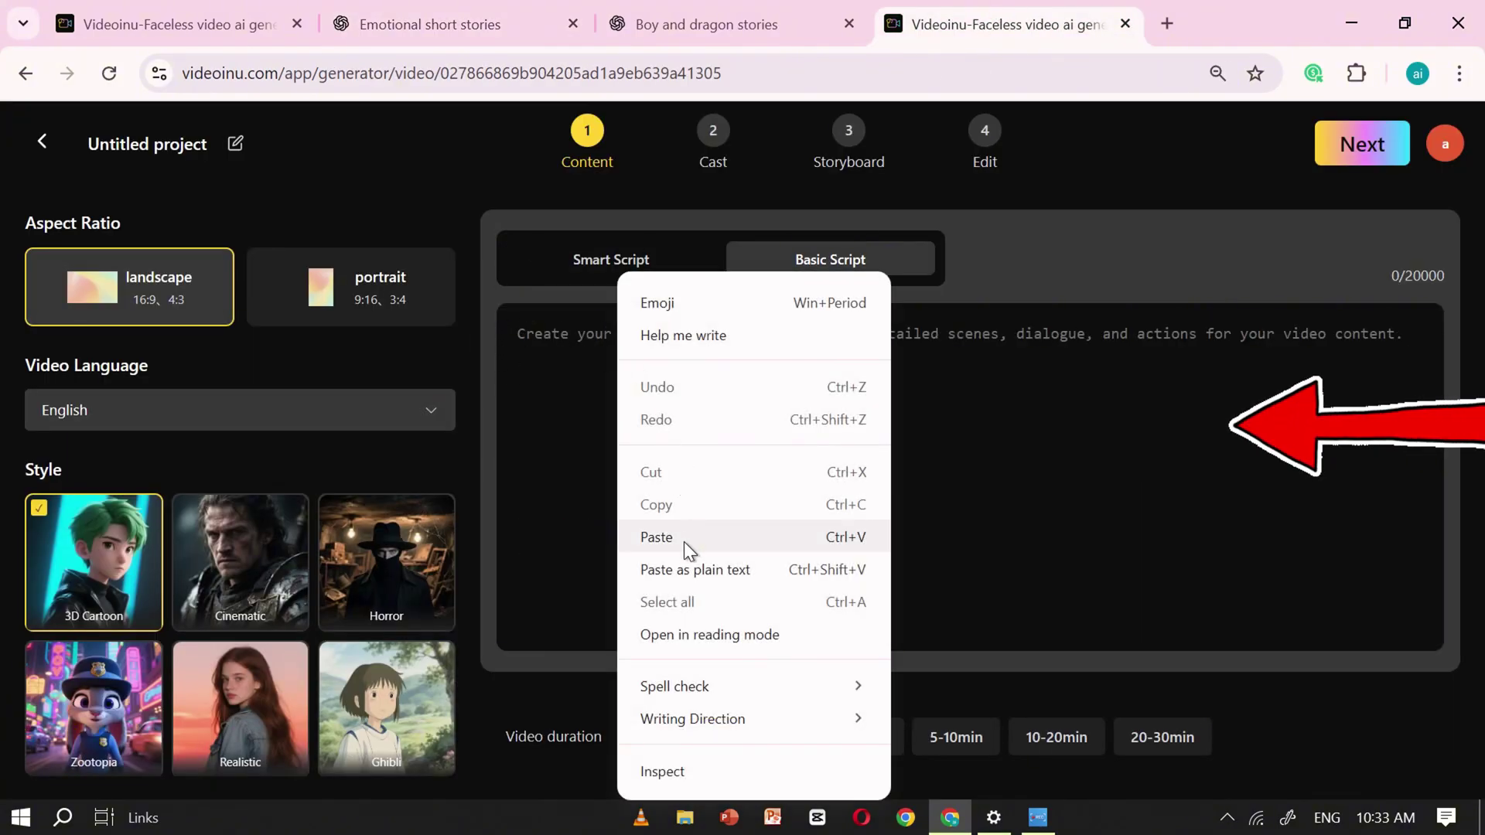
left_click(683, 542)
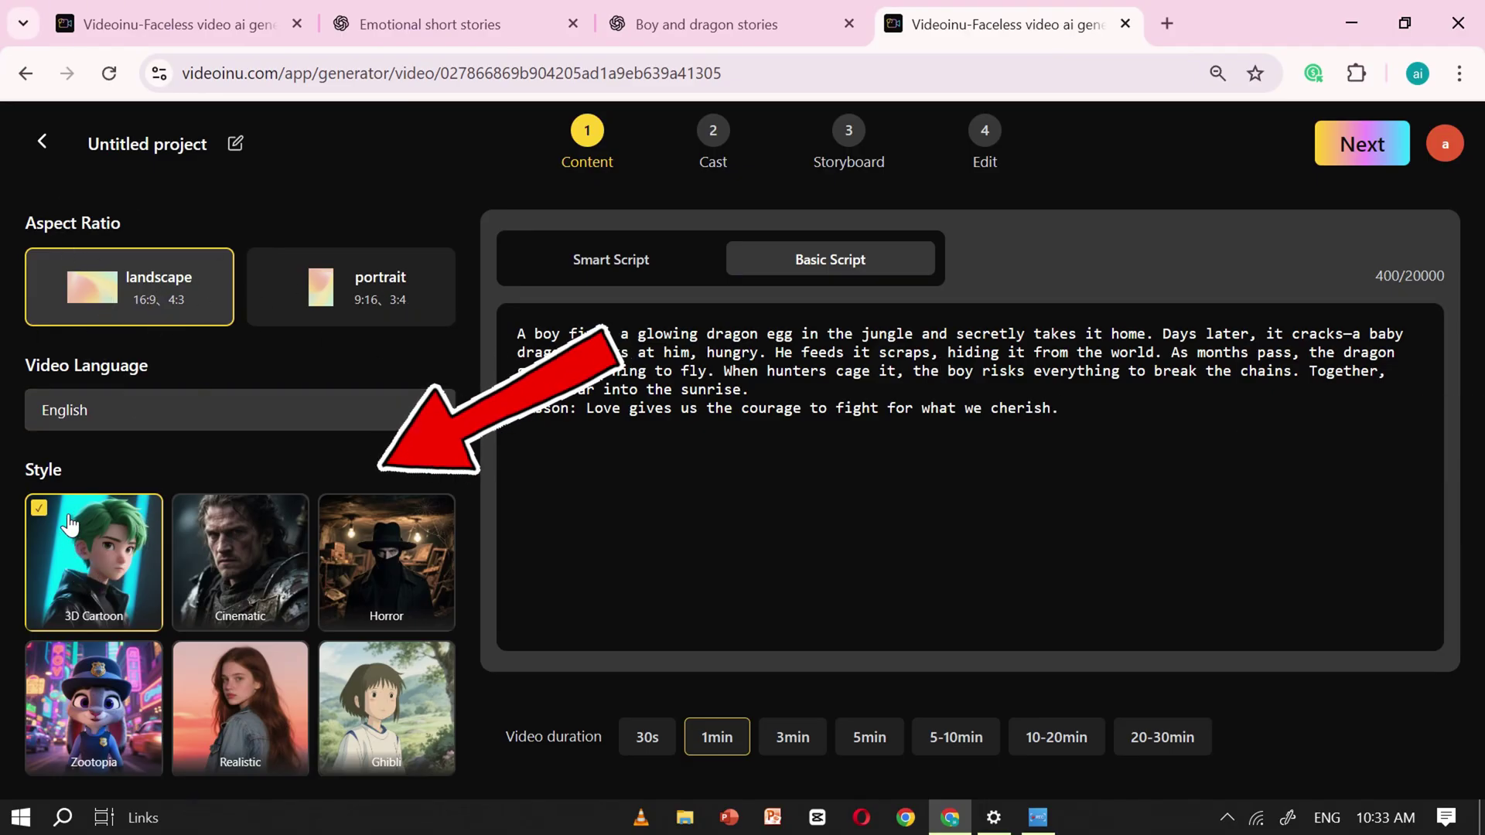
Choose the 3D Cartoon style for the video and submit the content to generate the shot breakdown
scroll(194, 652, "down", 5)
scroll(194, 652, "up", 5)
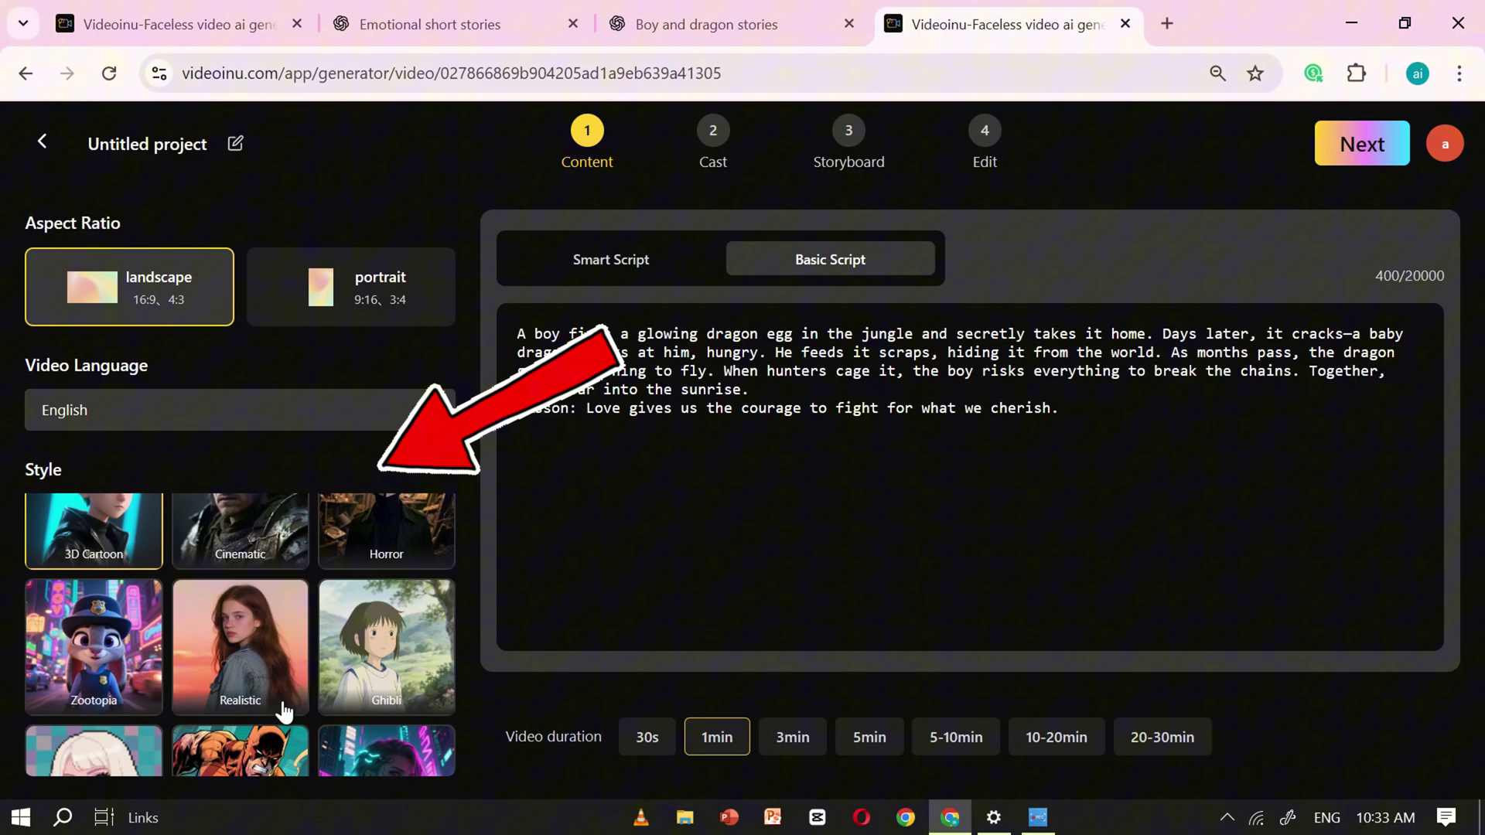
left_click(90, 596)
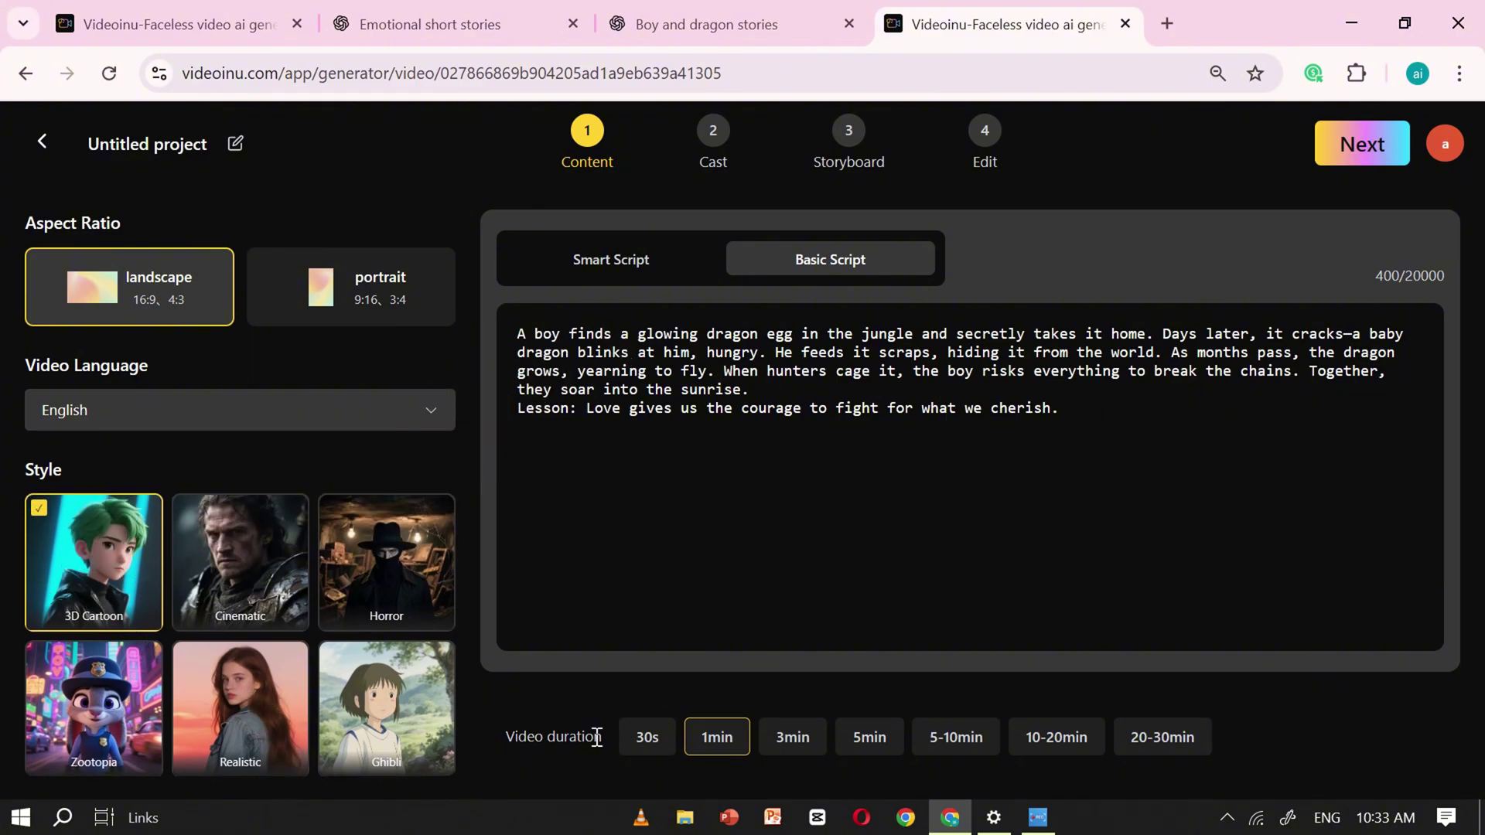
left_click(1161, 754)
left_click(1366, 146)
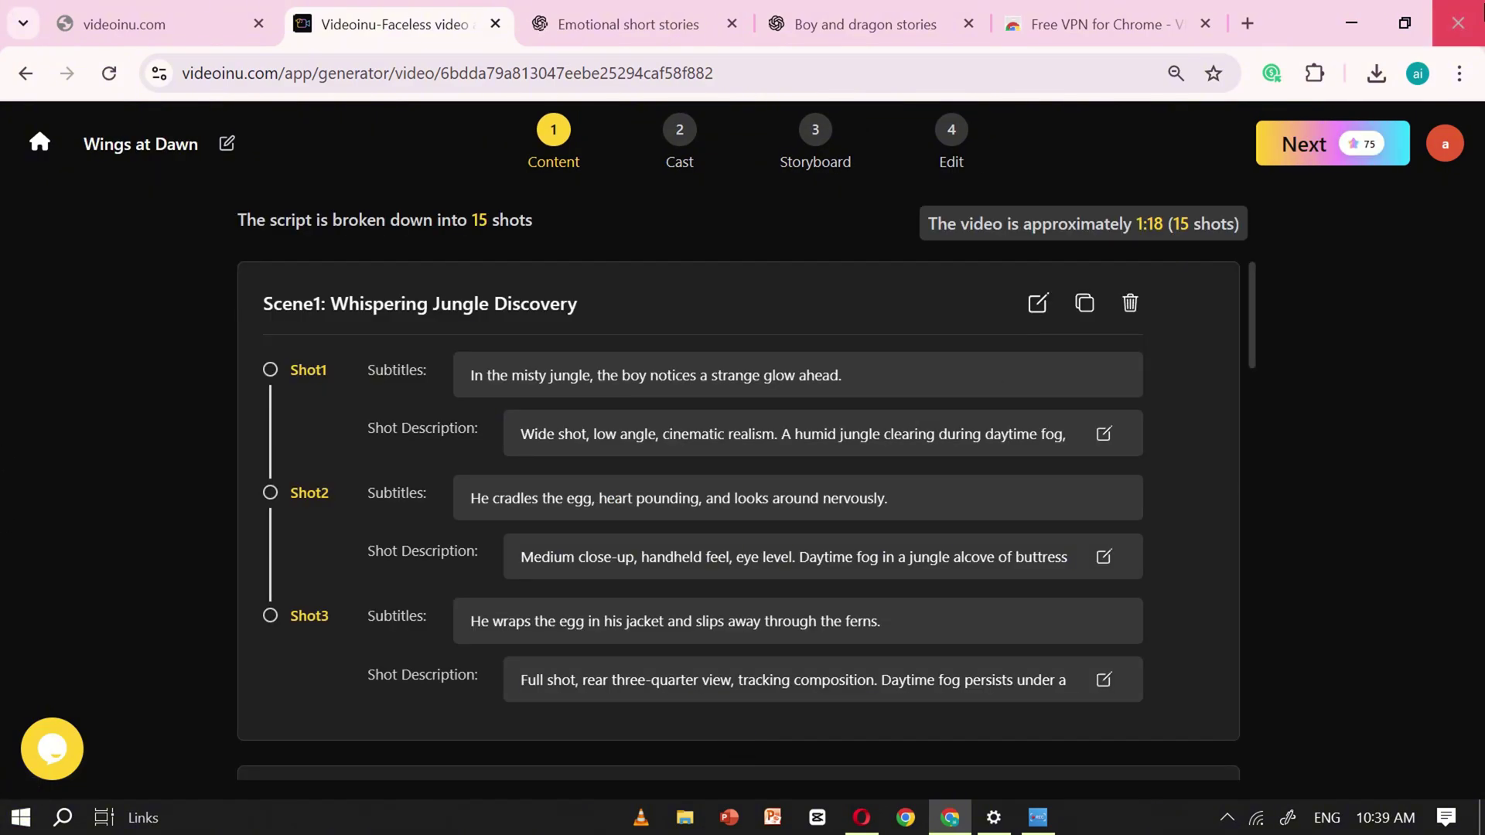
Review the generated scenes and shots of the script and advance the project to the Cast stage
scroll(851, 265, "down", 3)
scroll(851, 265, "down", 15)
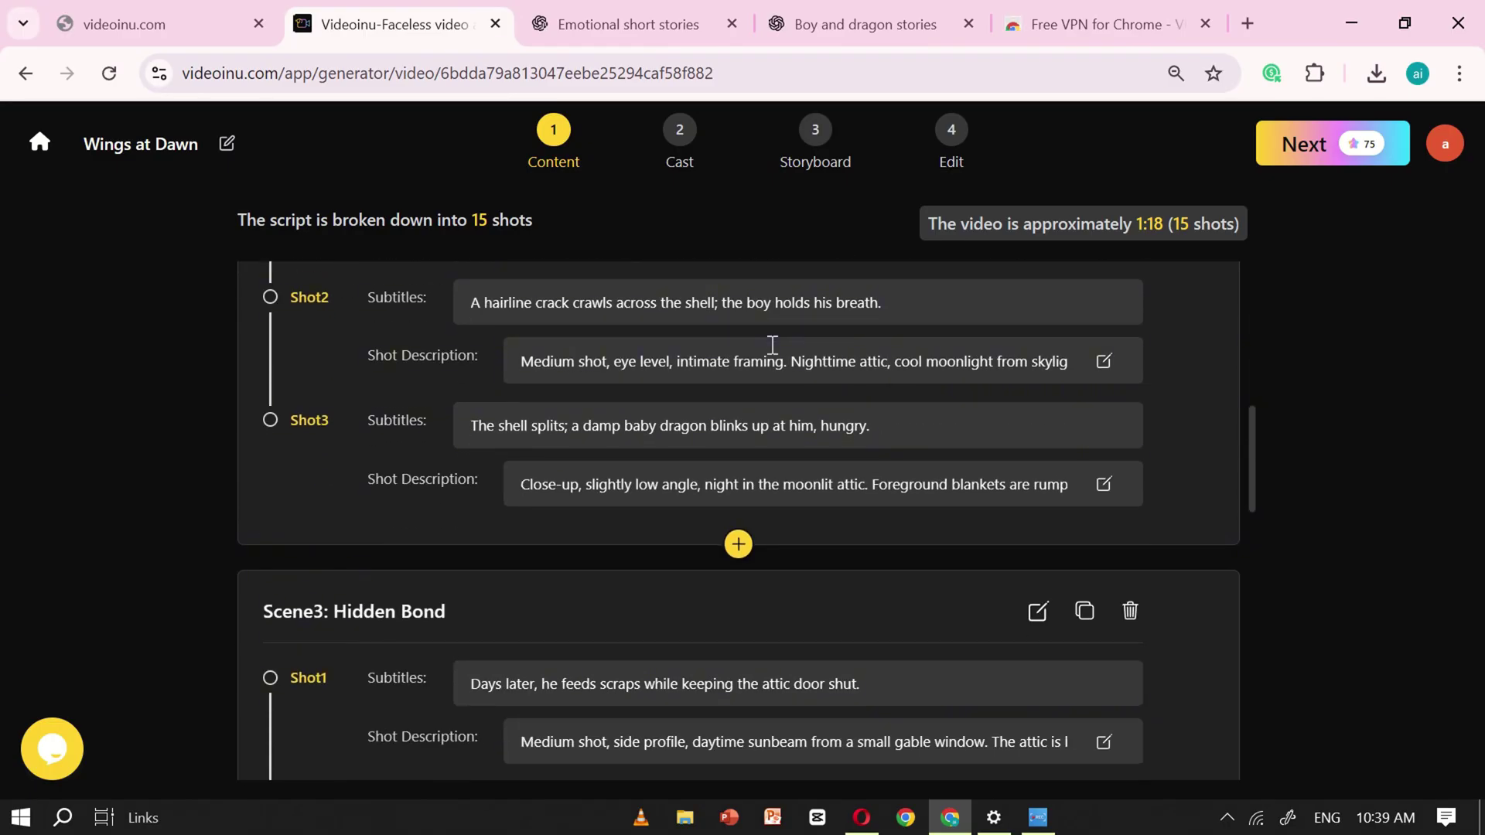
scroll(733, 422, "down", 7)
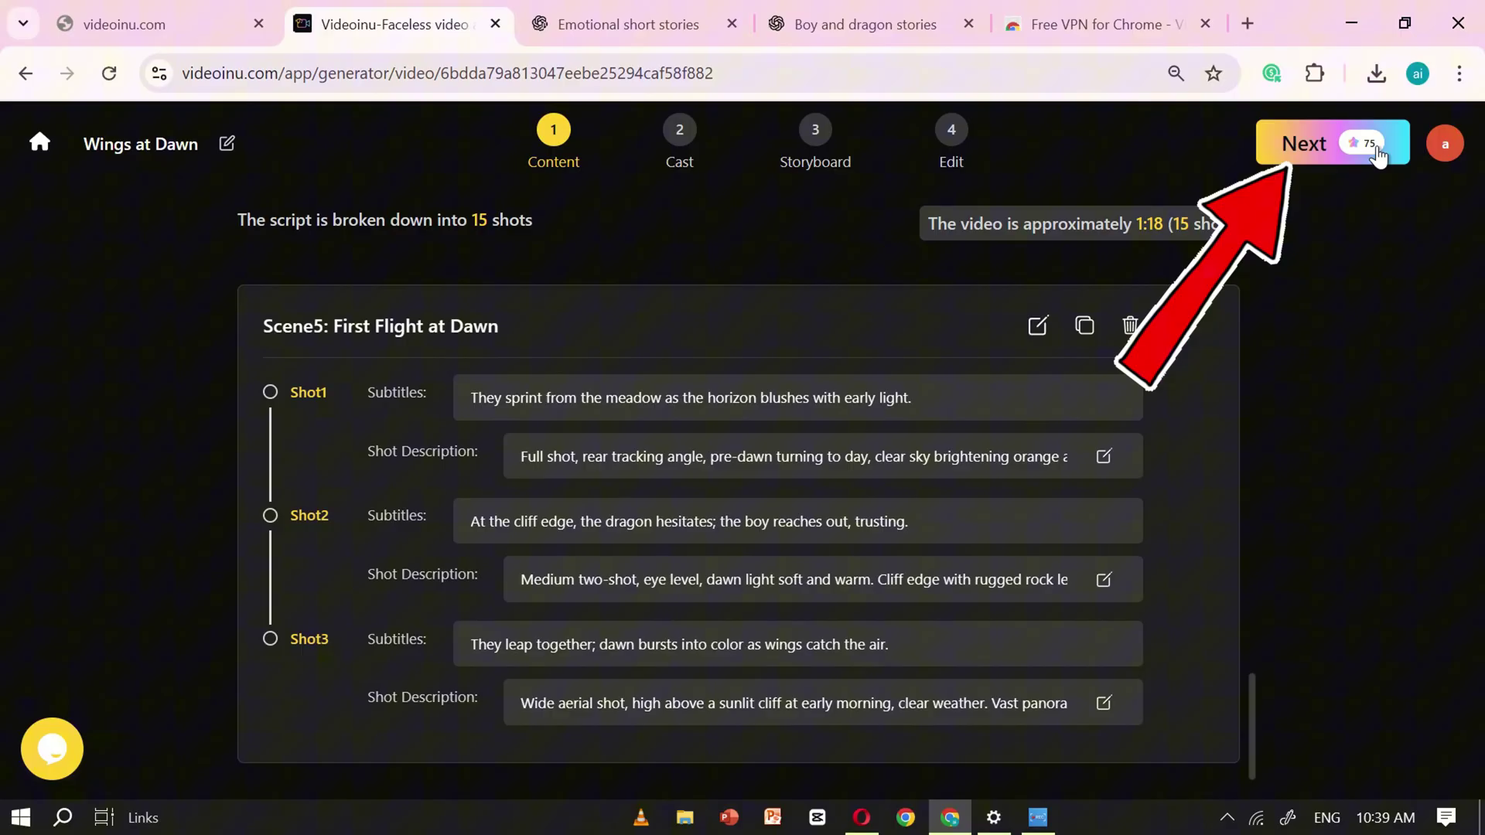
left_click(1311, 154)
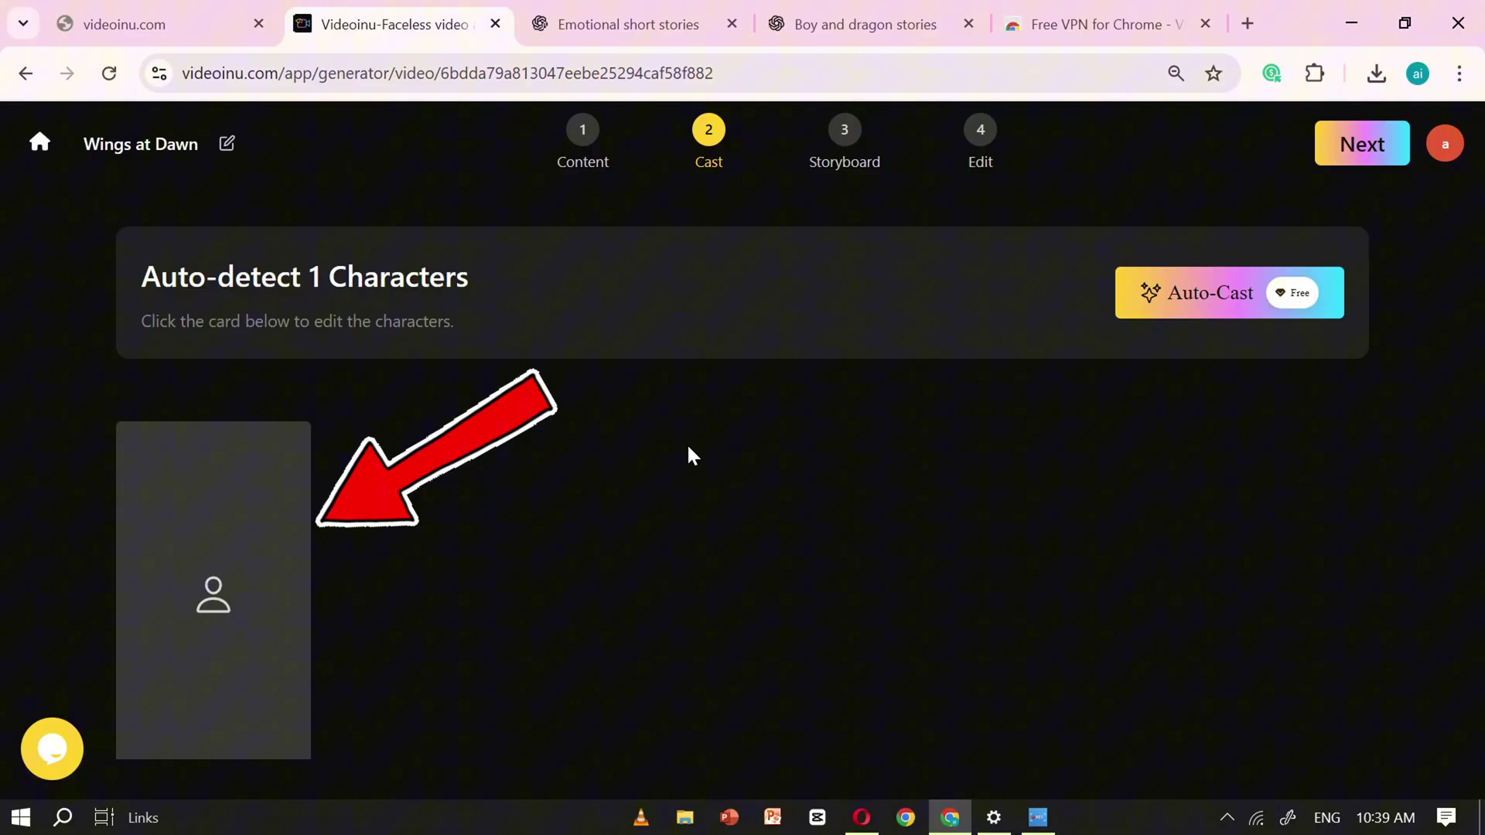
Open the detected character for editing and filter the public Character Library by youth and male
mouse_move(207, 589)
left_click(267, 511)
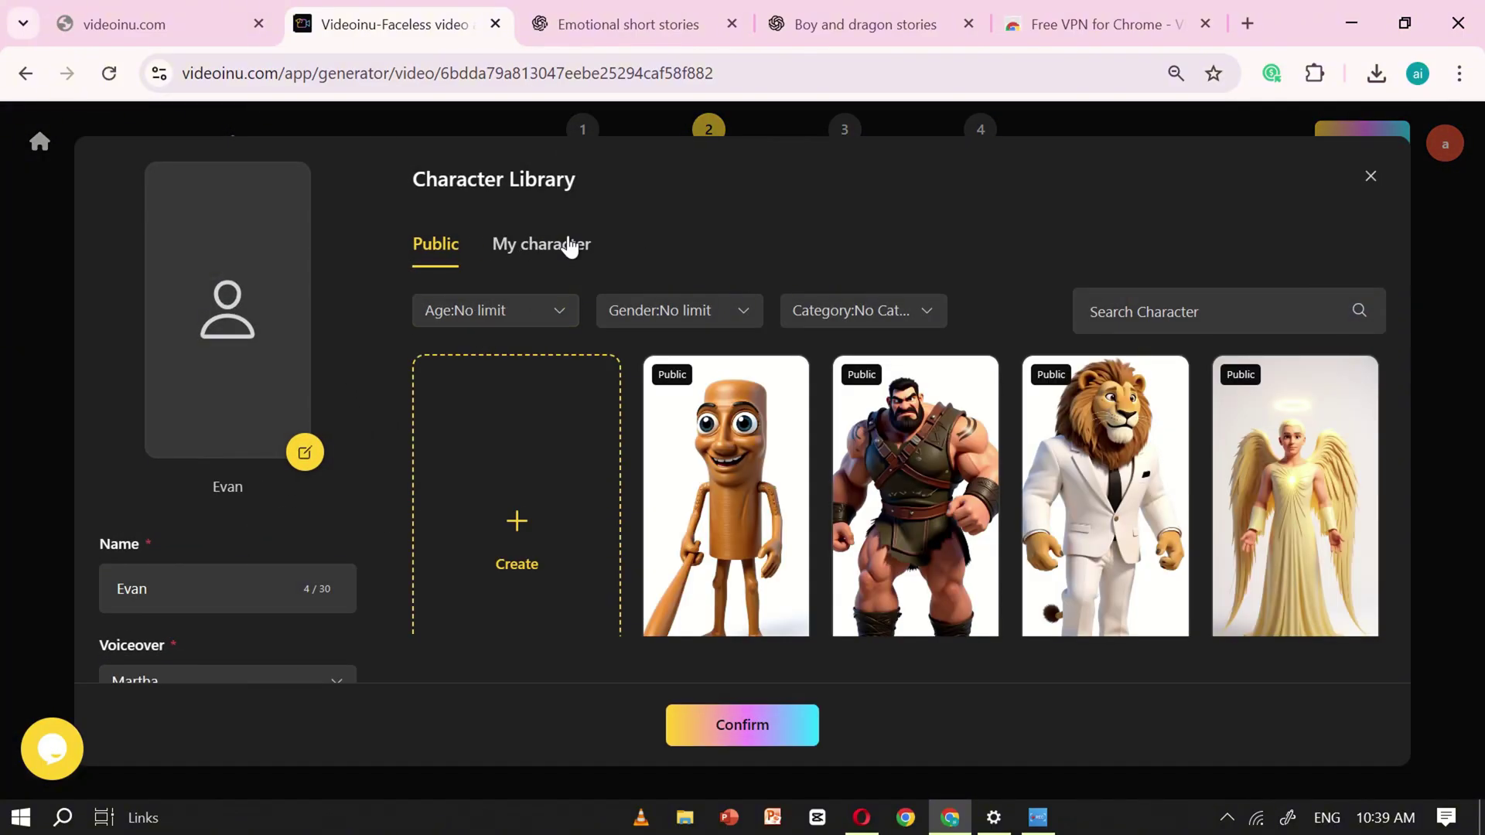
left_click(570, 246)
left_click(437, 264)
scroll(495, 402, "down", 5)
left_click(492, 309)
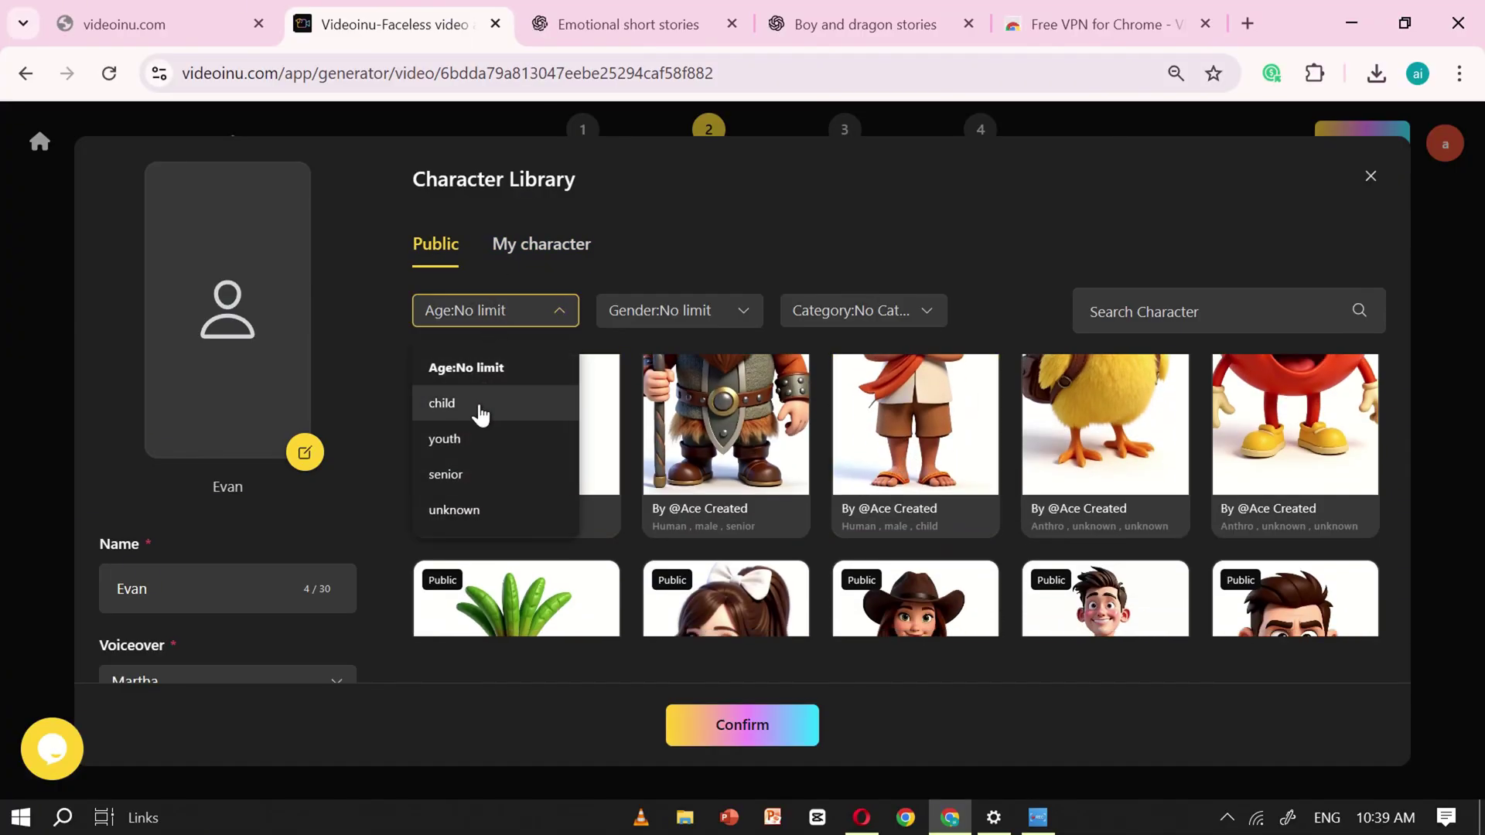
left_click(474, 439)
left_click(680, 311)
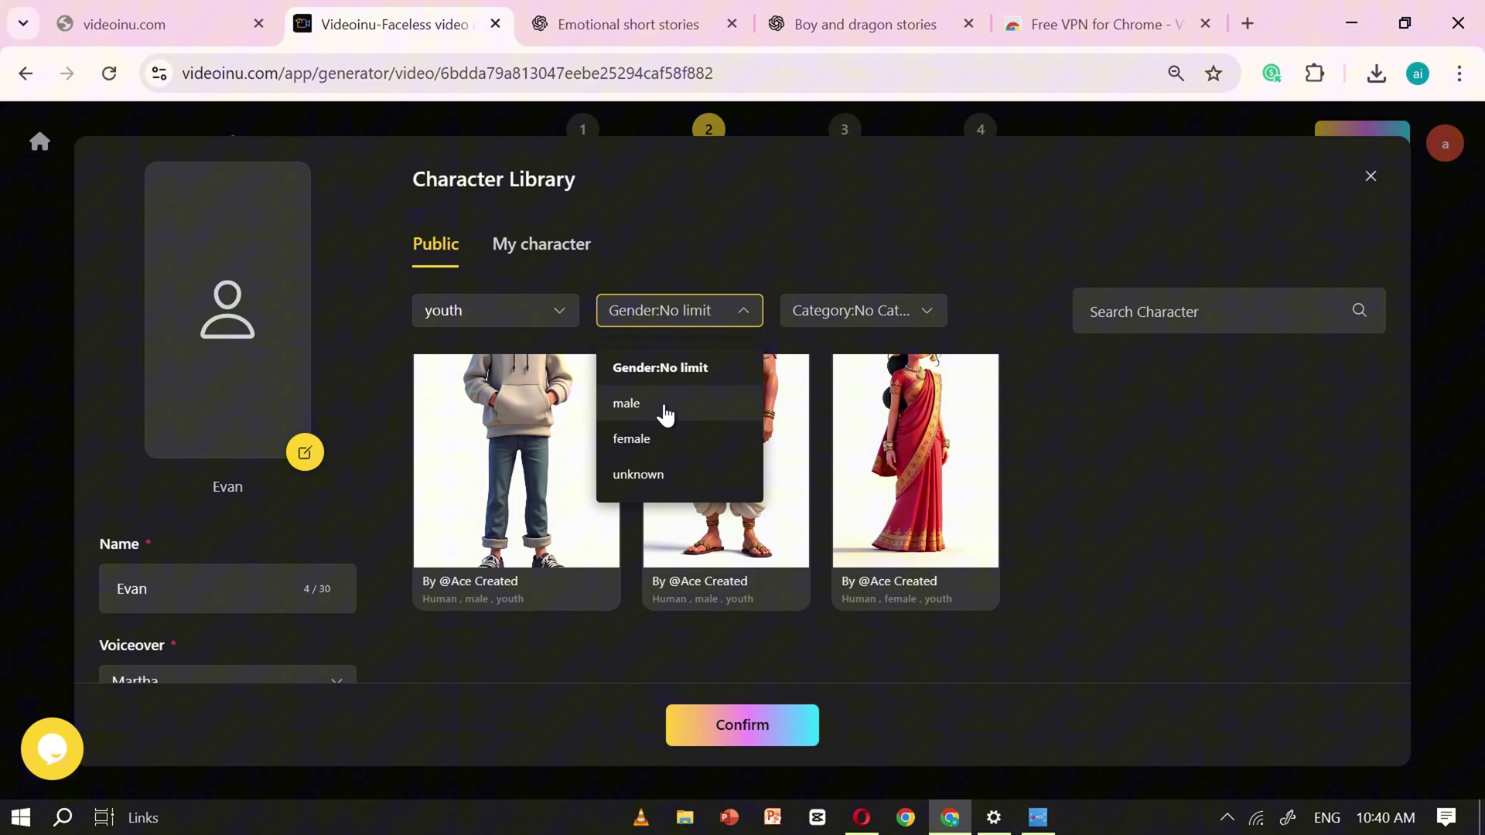
left_click(663, 409)
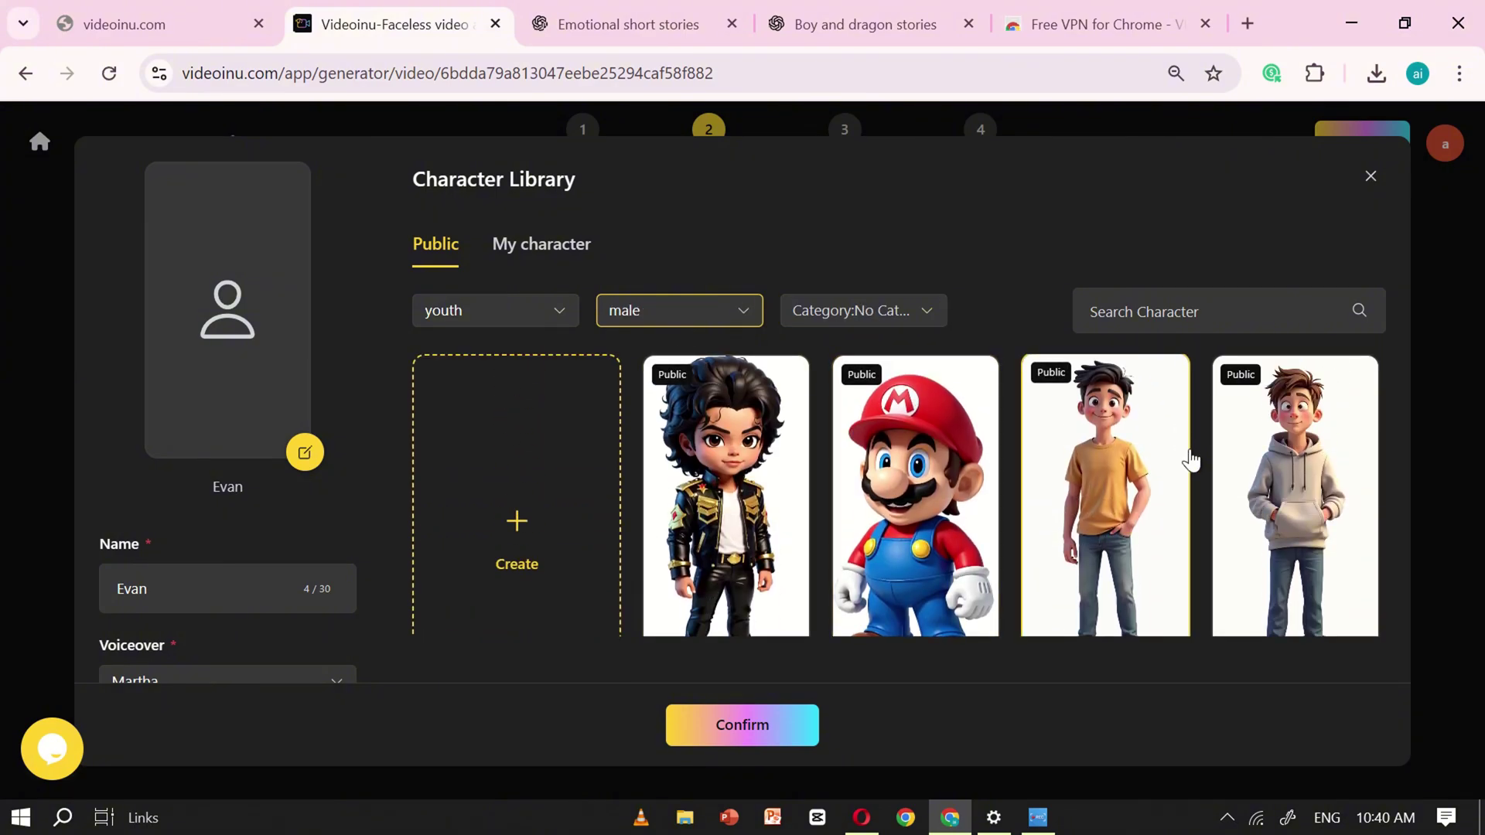
Assign the boy in the orange T-shirt and jeans as the character, and advance to the Storyboard stage
left_click(1114, 447)
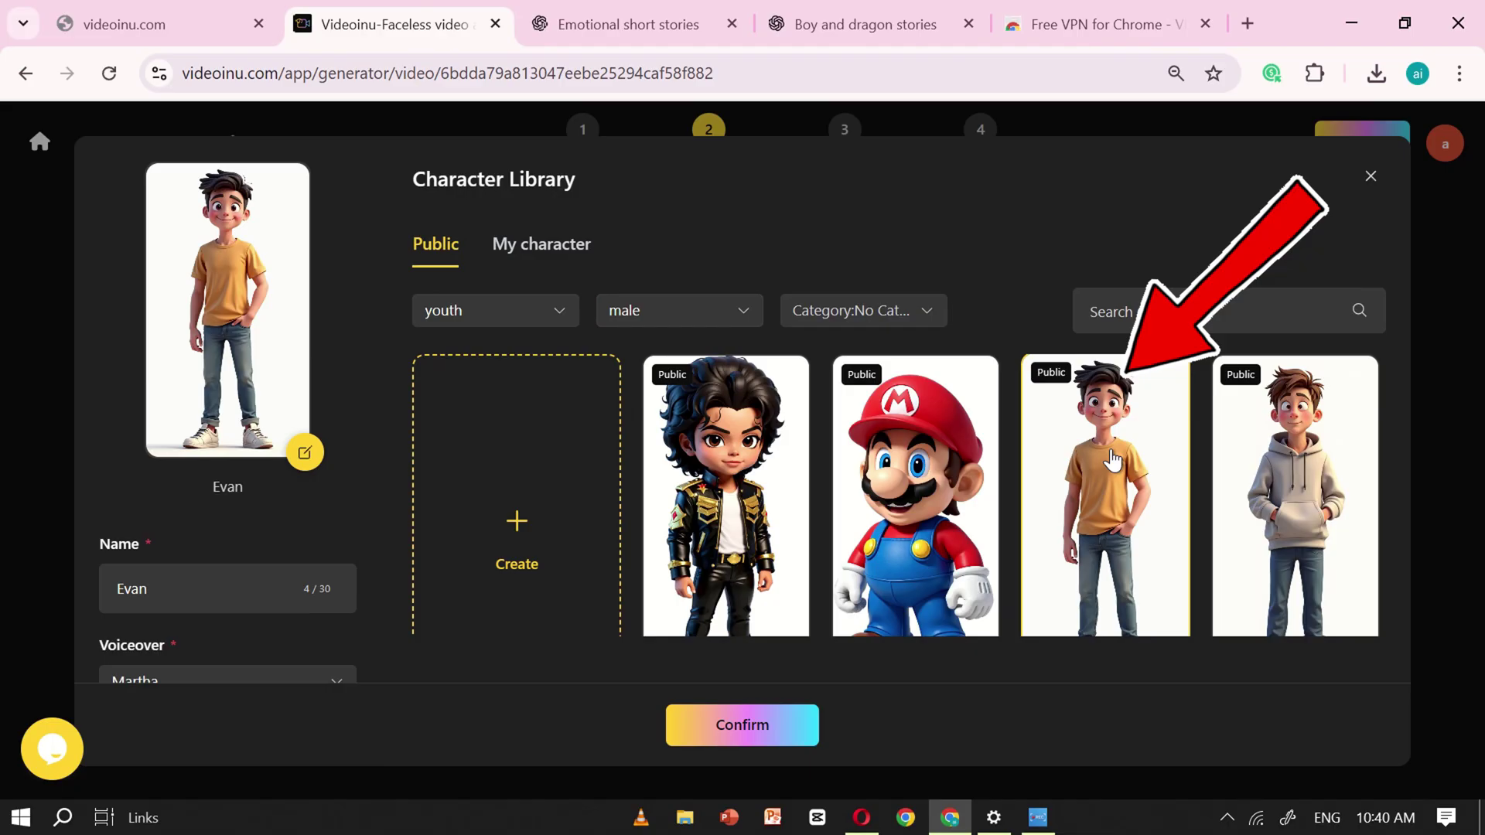
left_click(728, 748)
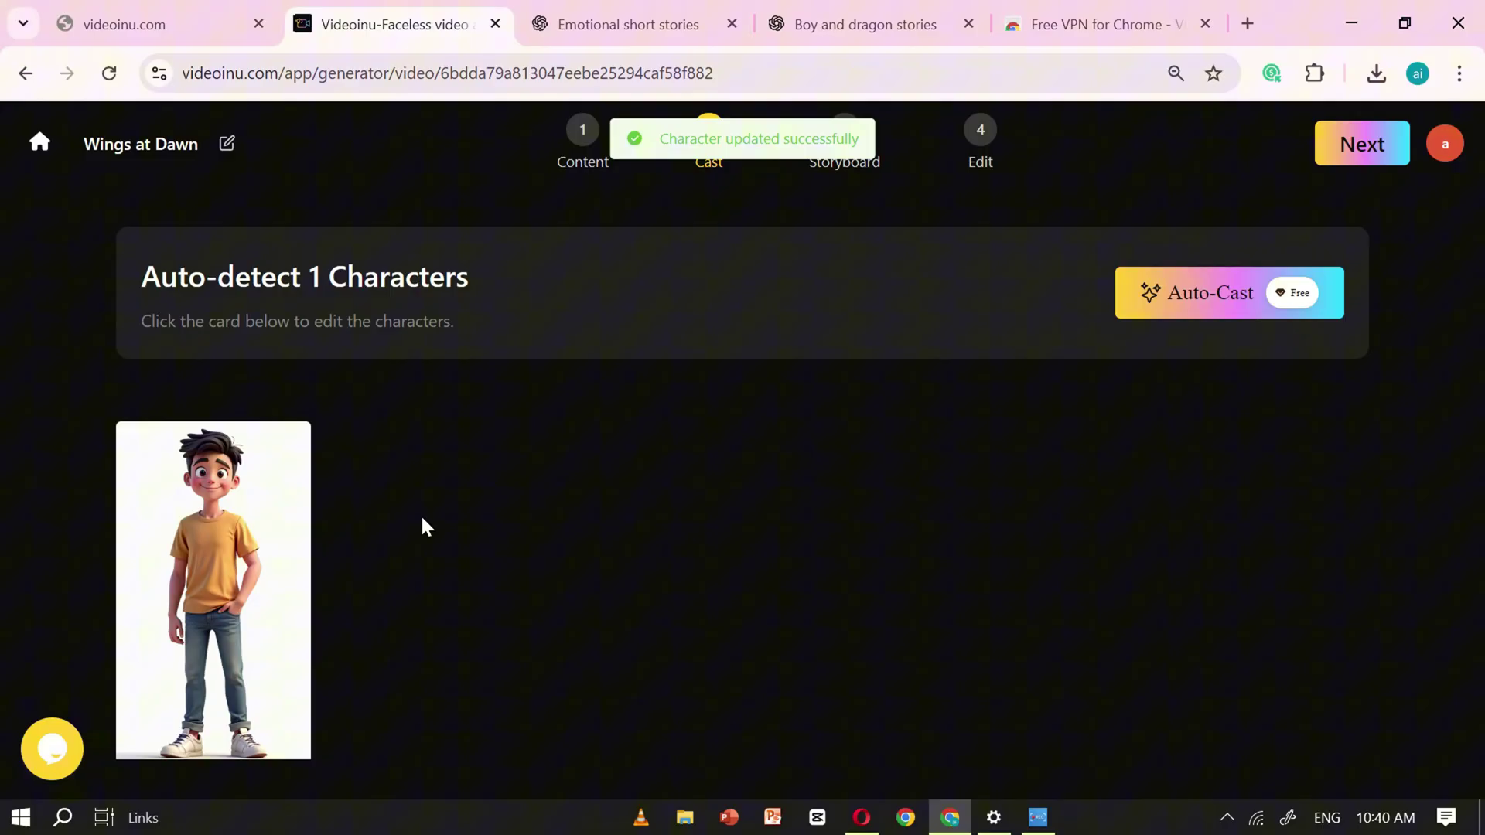
left_click(1362, 144)
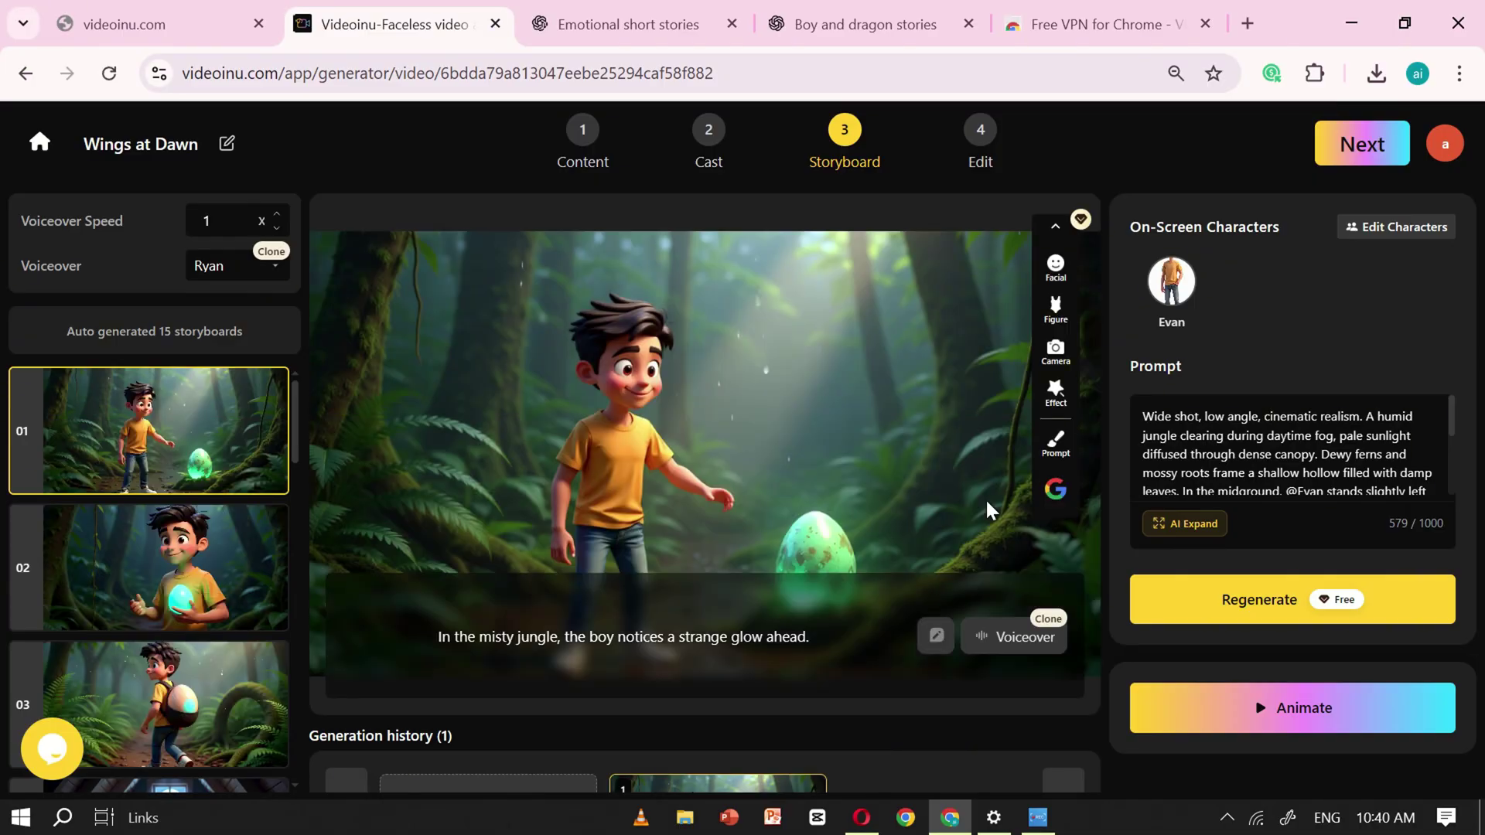
Look through the generated storyboard images down to shot 15
scroll(73, 530, "down", 5)
scroll(227, 510, "down", 3)
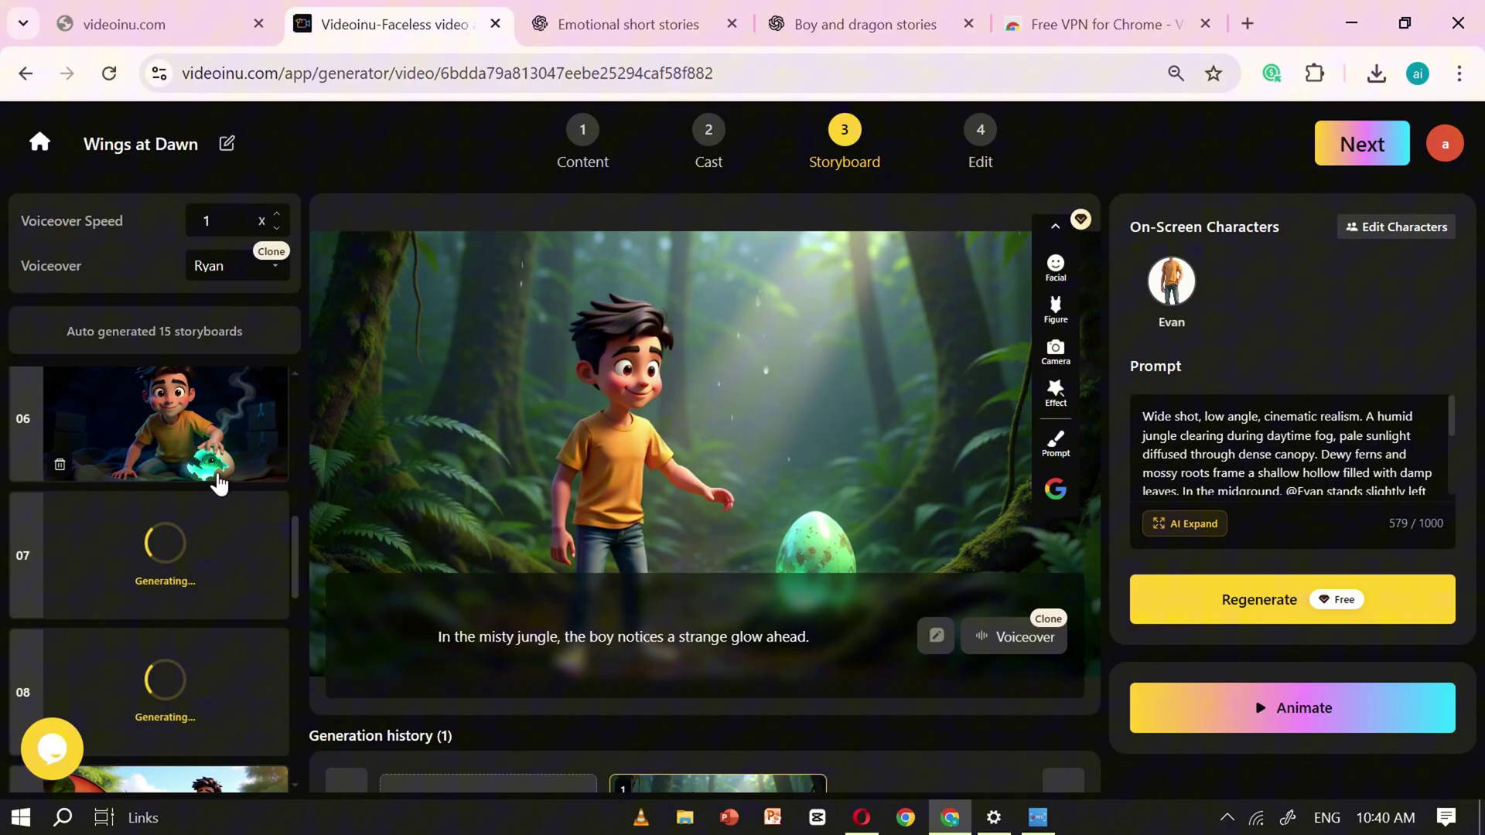
scroll(141, 467, "down", 2)
scroll(198, 504, "up", 2)
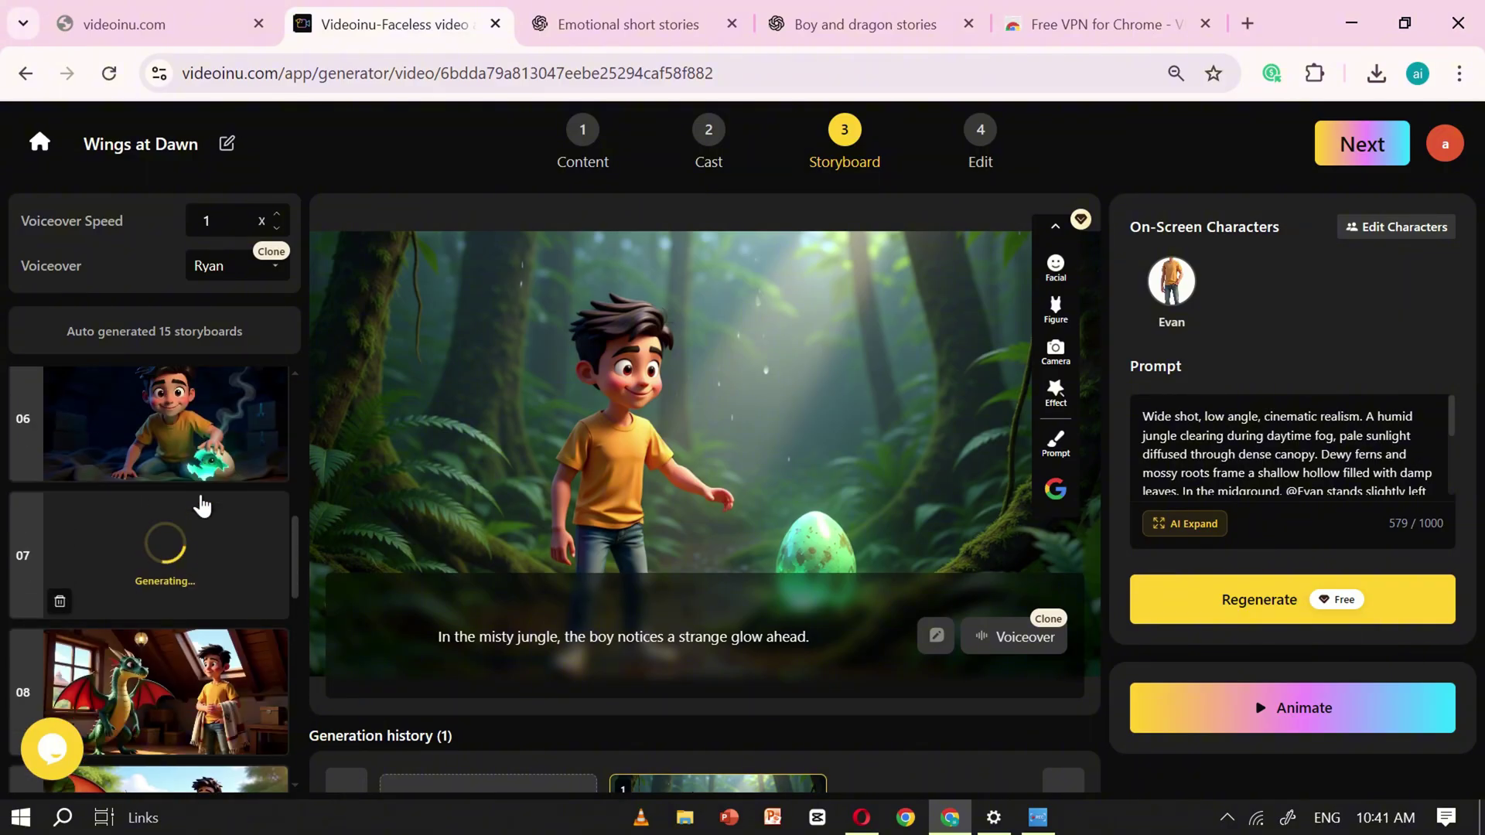
scroll(207, 595, "down", 5)
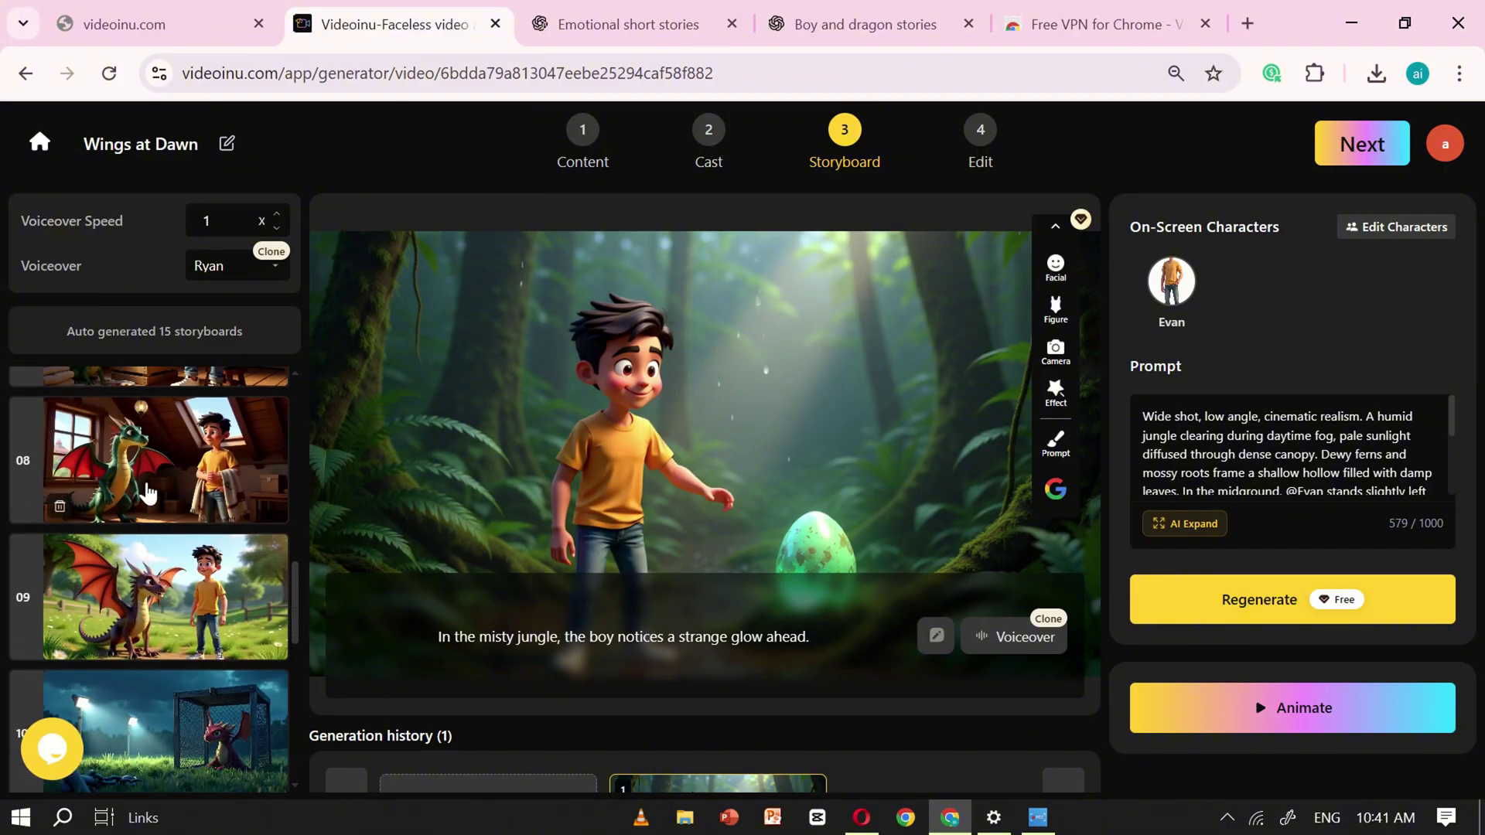
scroll(232, 603, "down", 6)
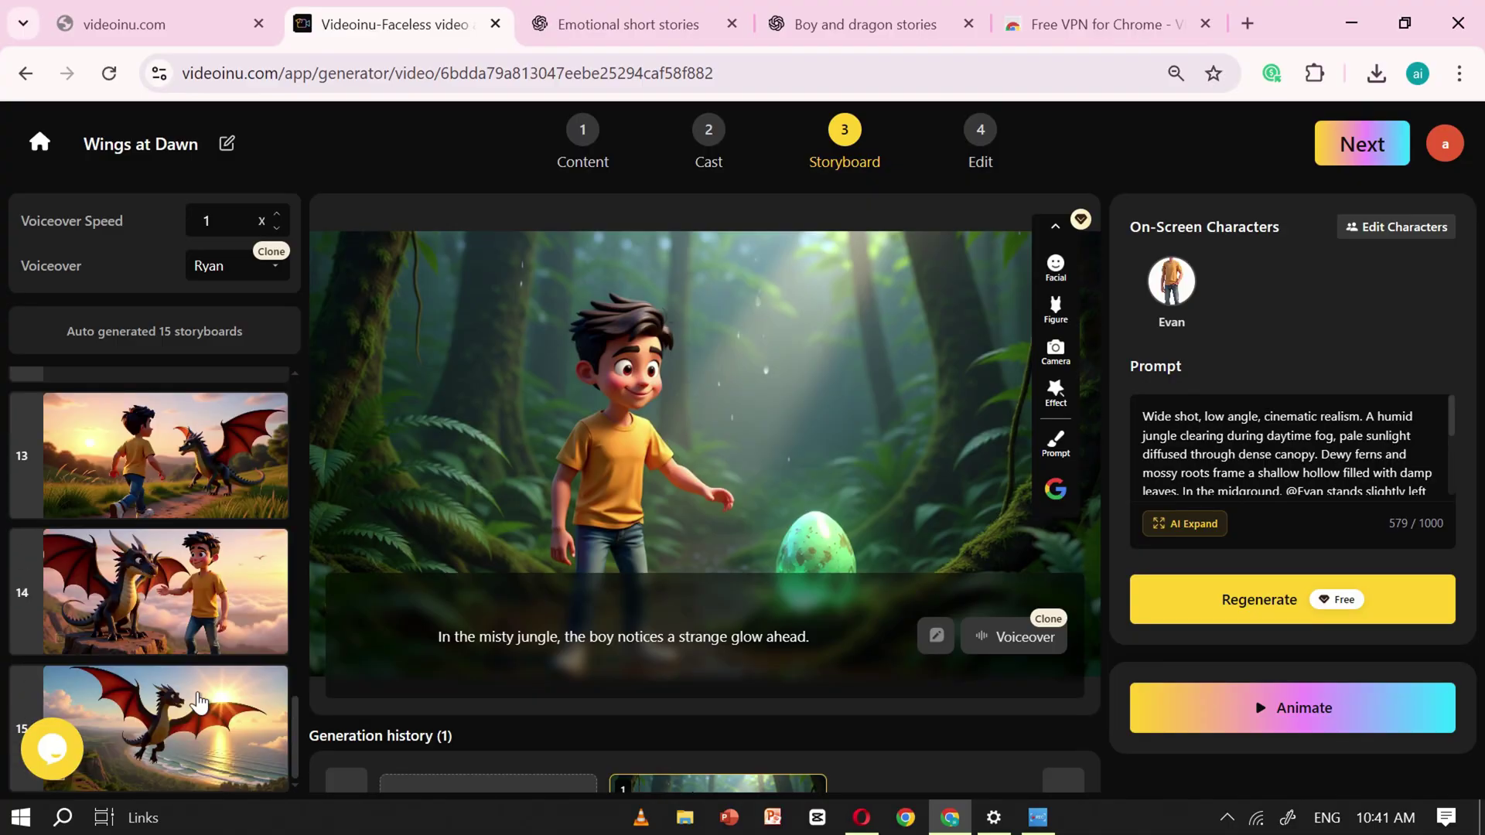
Look back through the storyboard images and view shot 9, the meadow scene, at full size
scroll(201, 640, "up", 5)
scroll(203, 639, "up", 1)
left_click(192, 516)
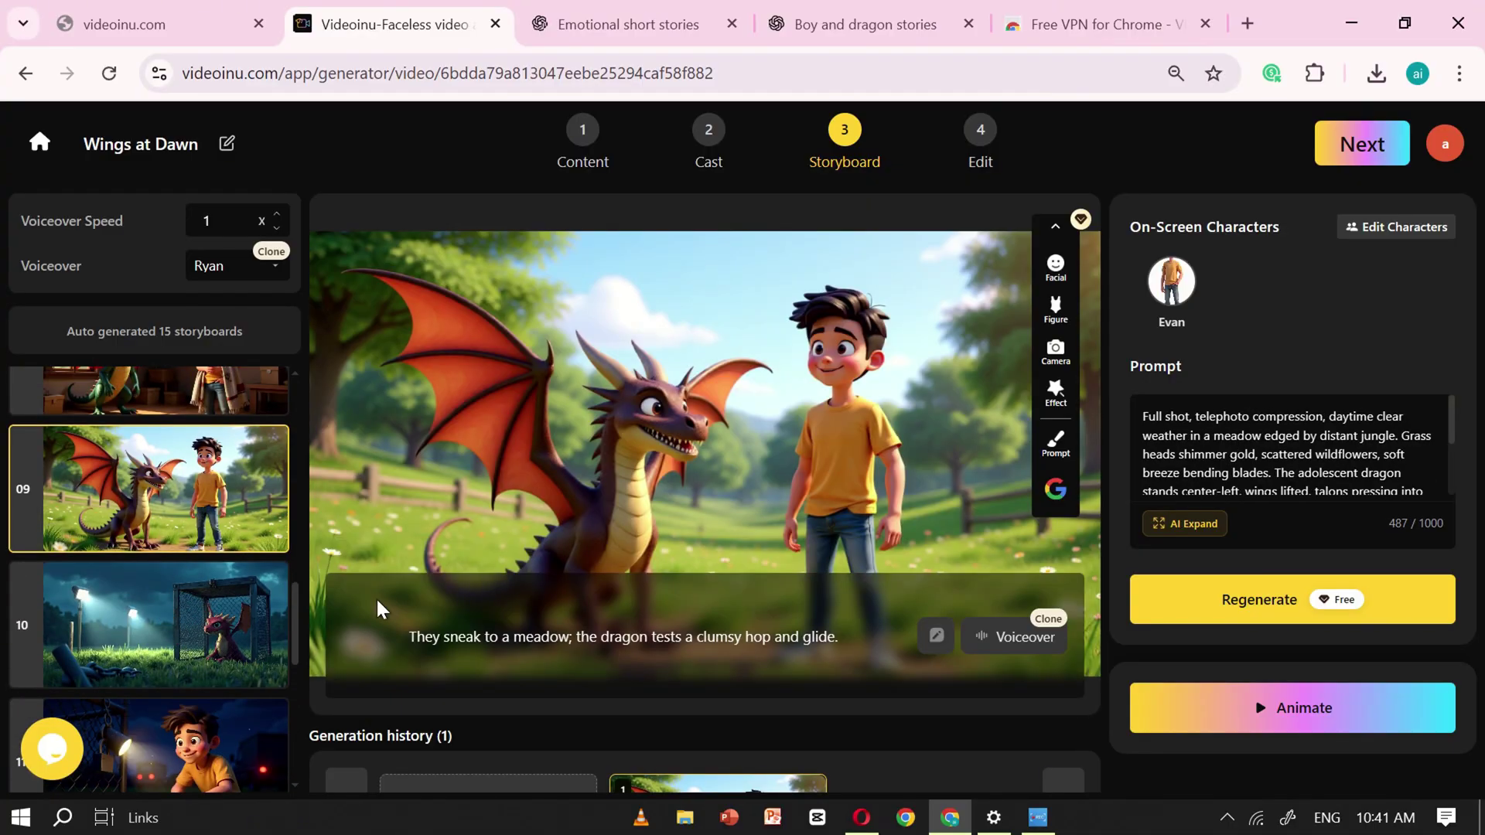
scroll(192, 542, "down", 1)
scroll(189, 534, "up", 1)
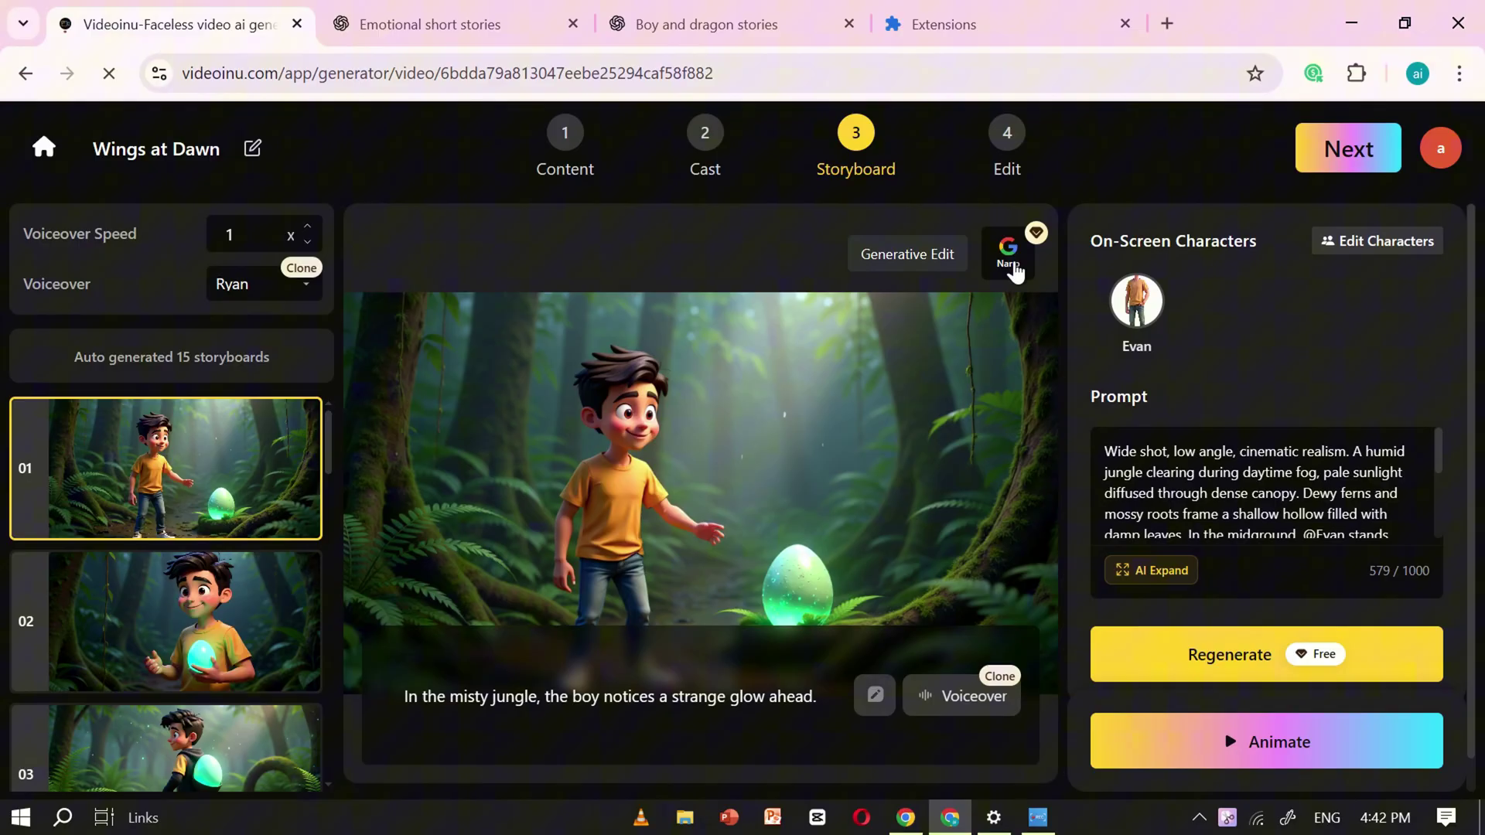
Regenerate shot 1 with the boy's facial expression set to Excited
left_click(1014, 267)
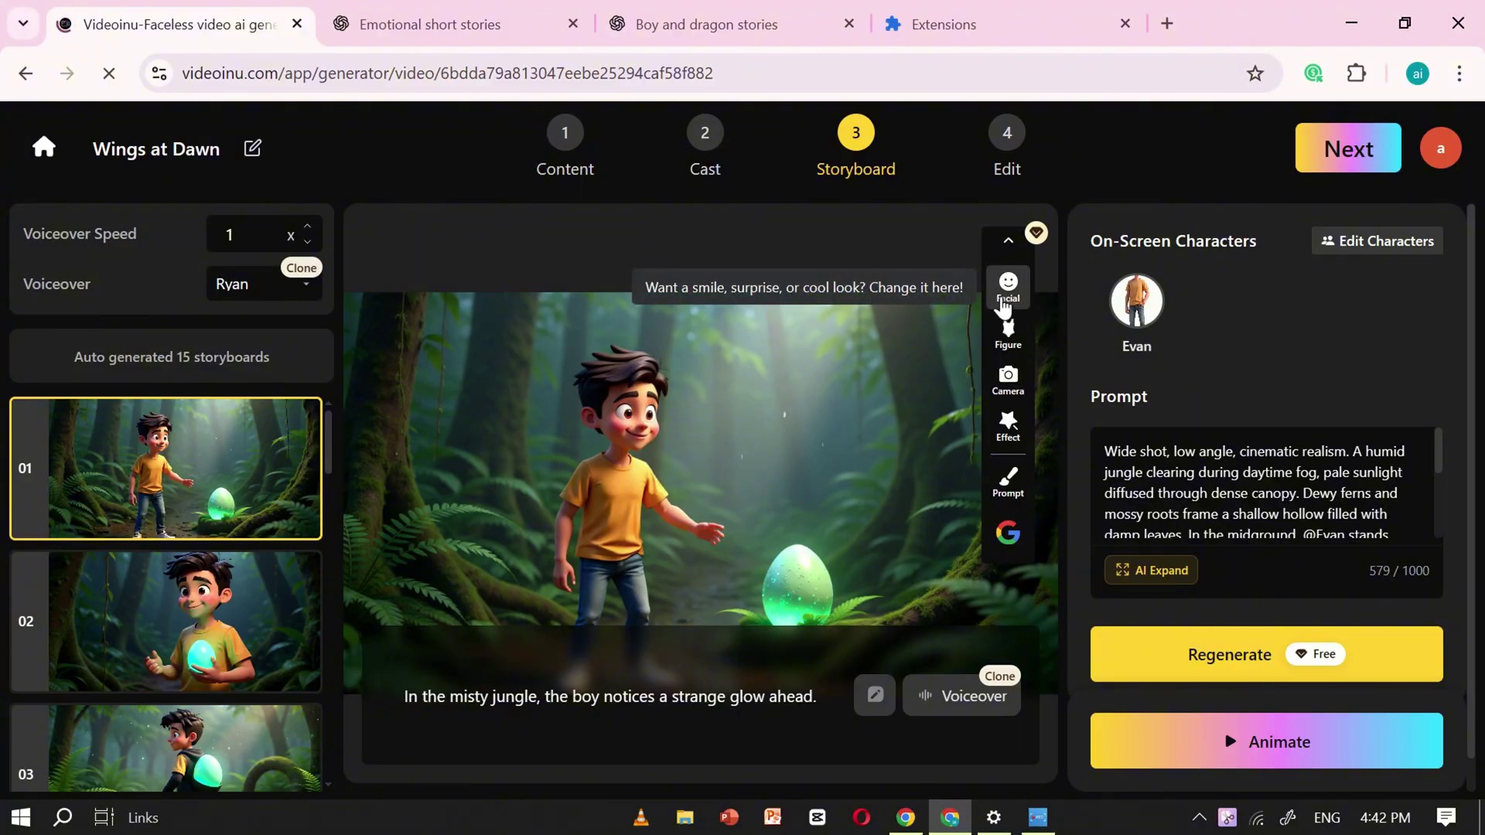
left_click(1005, 302)
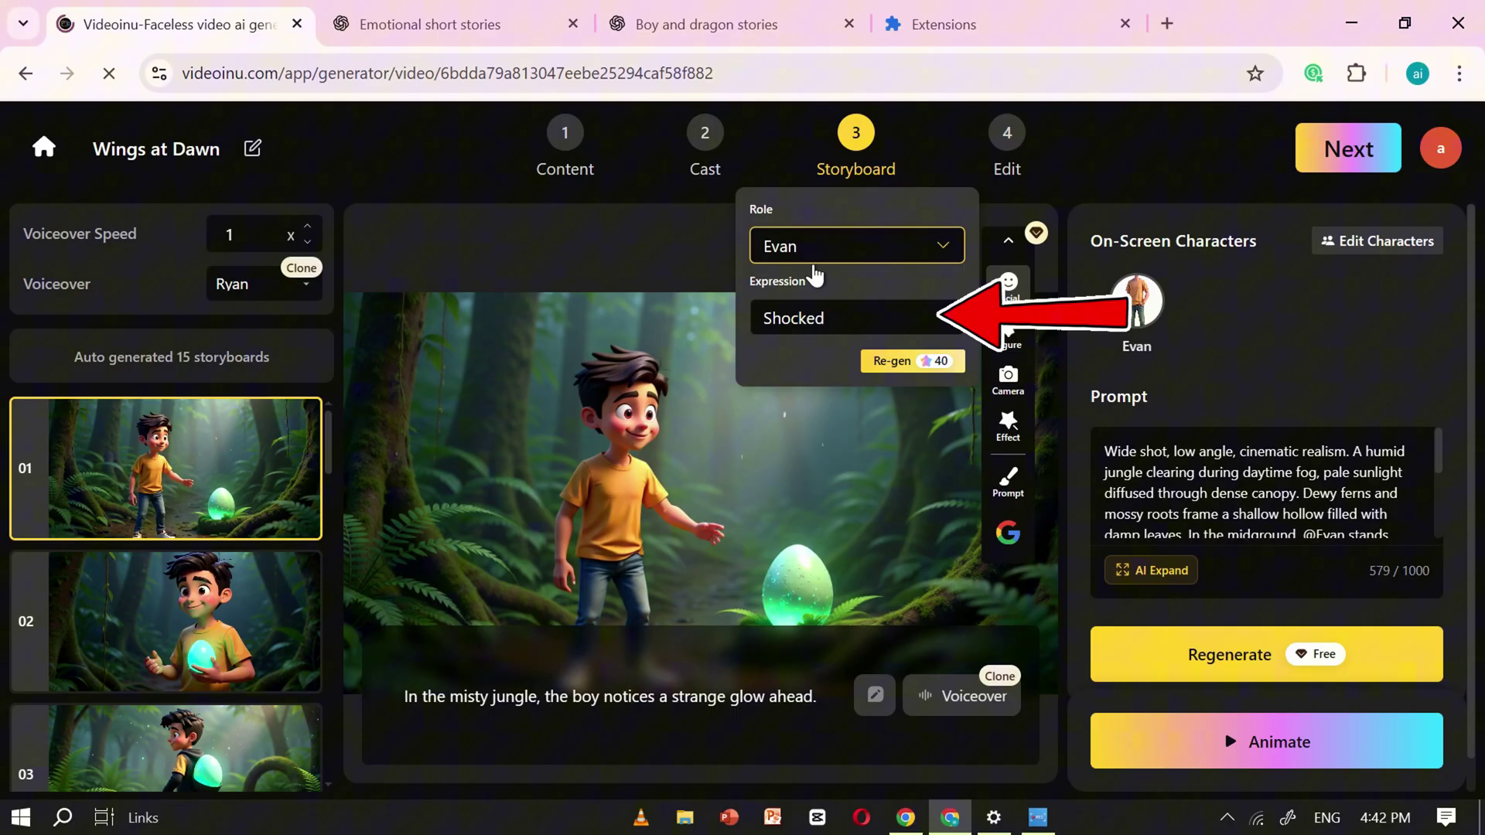
left_click(817, 320)
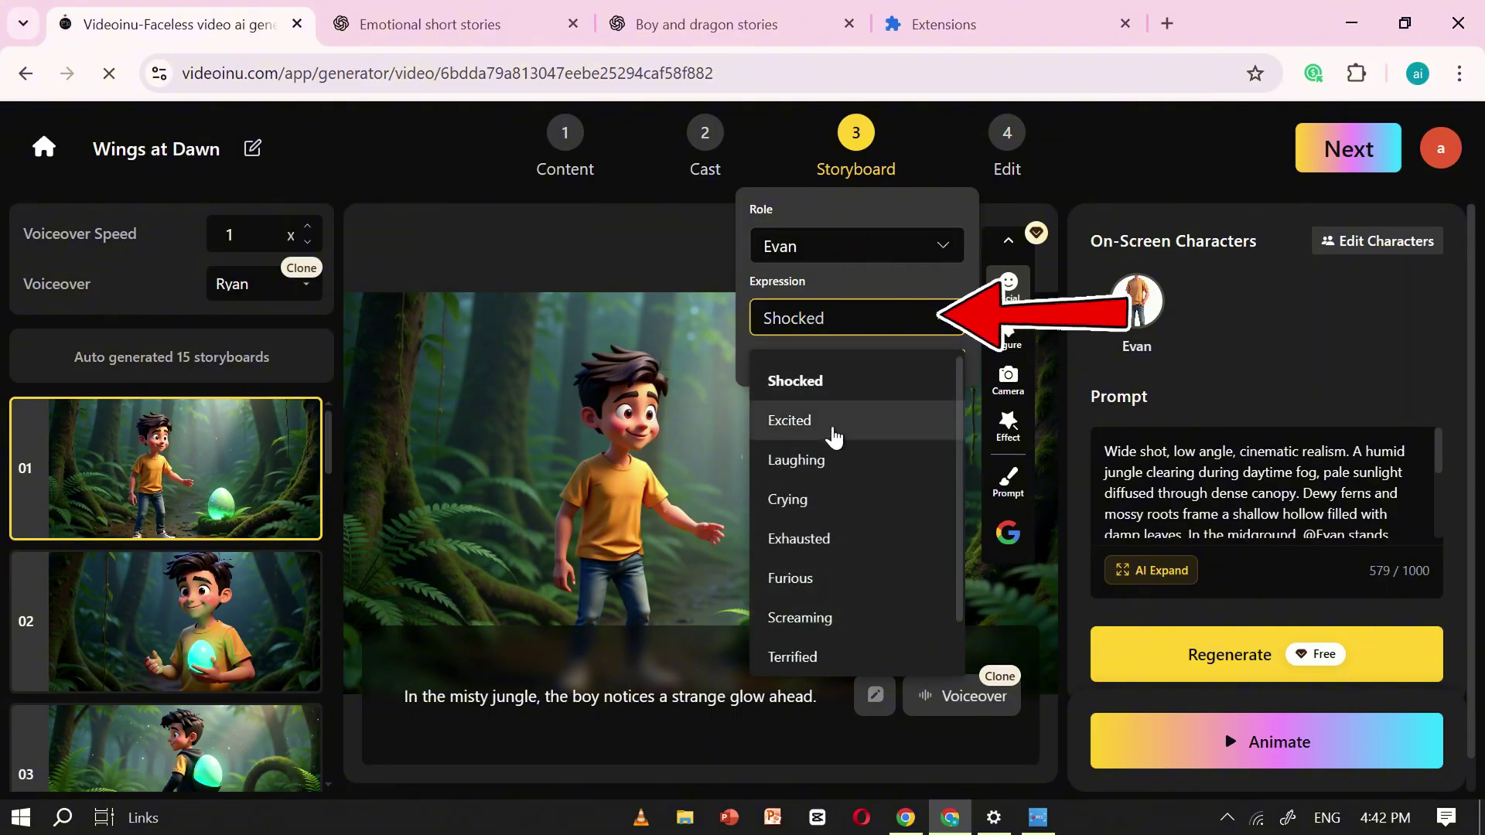
scroll(833, 480, "down", 1)
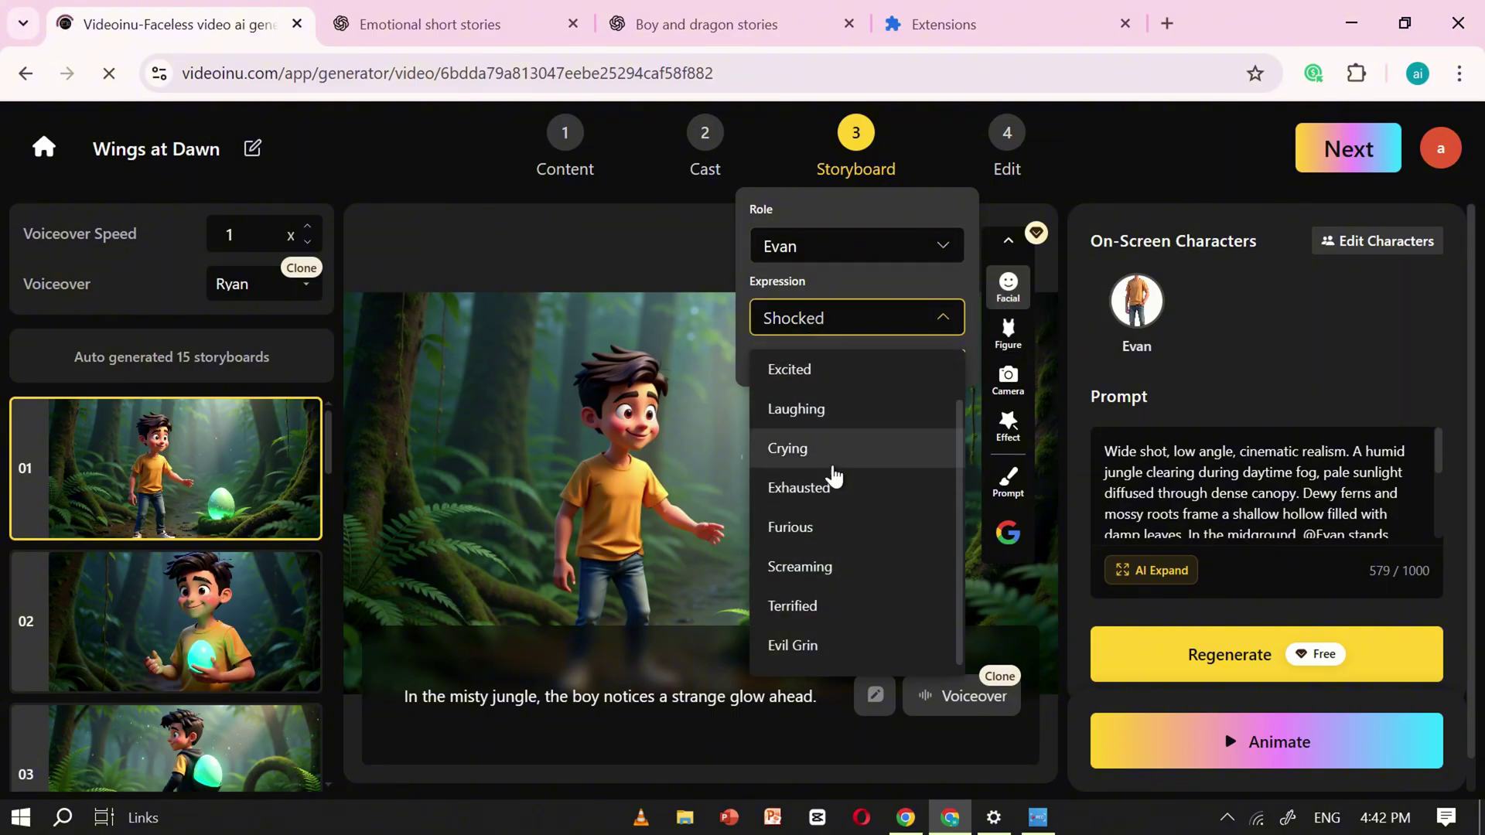
scroll(769, 420, "up", 1)
left_click(769, 421)
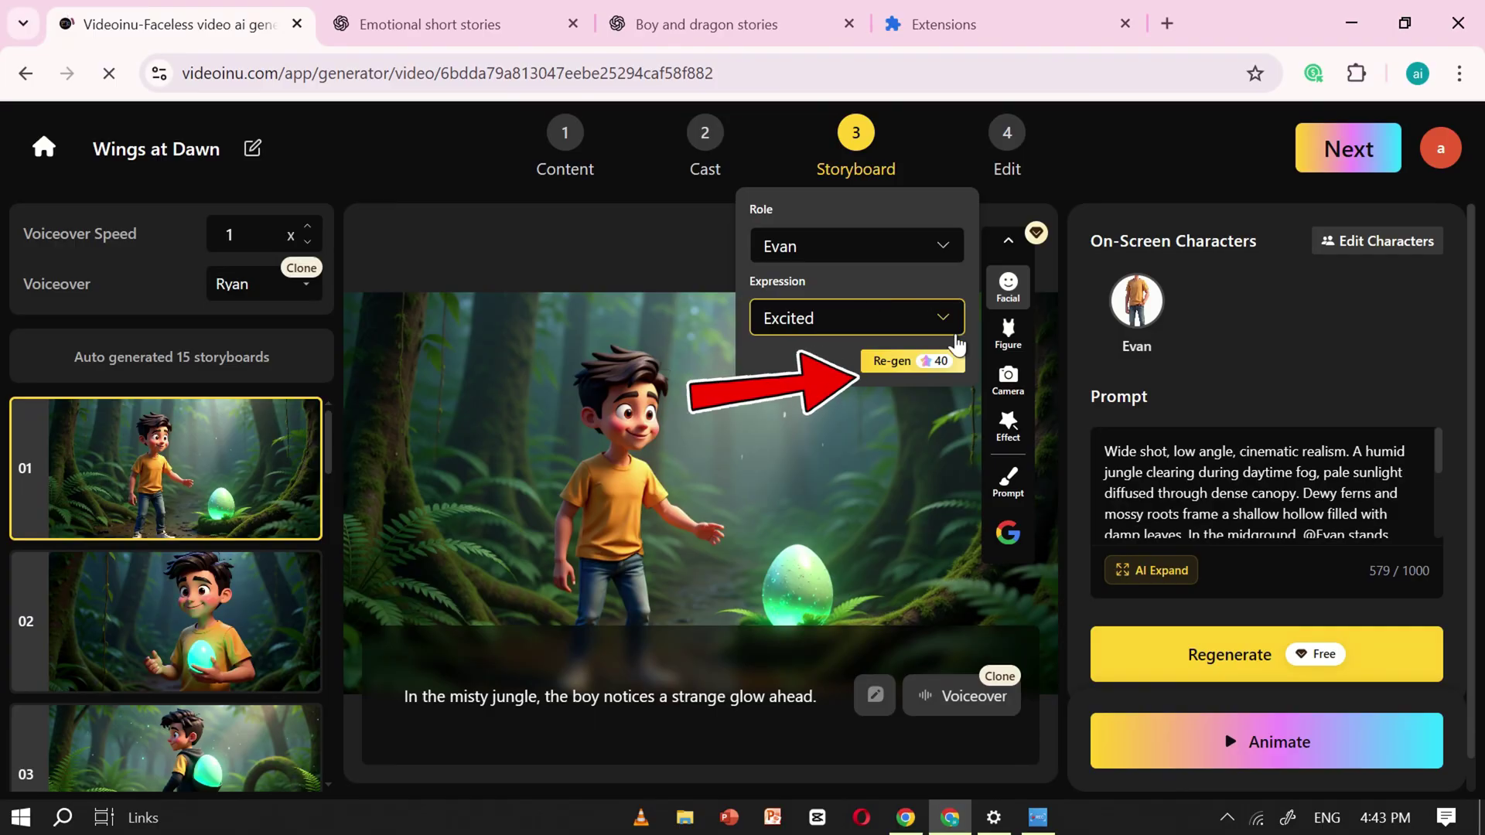
left_click(885, 361)
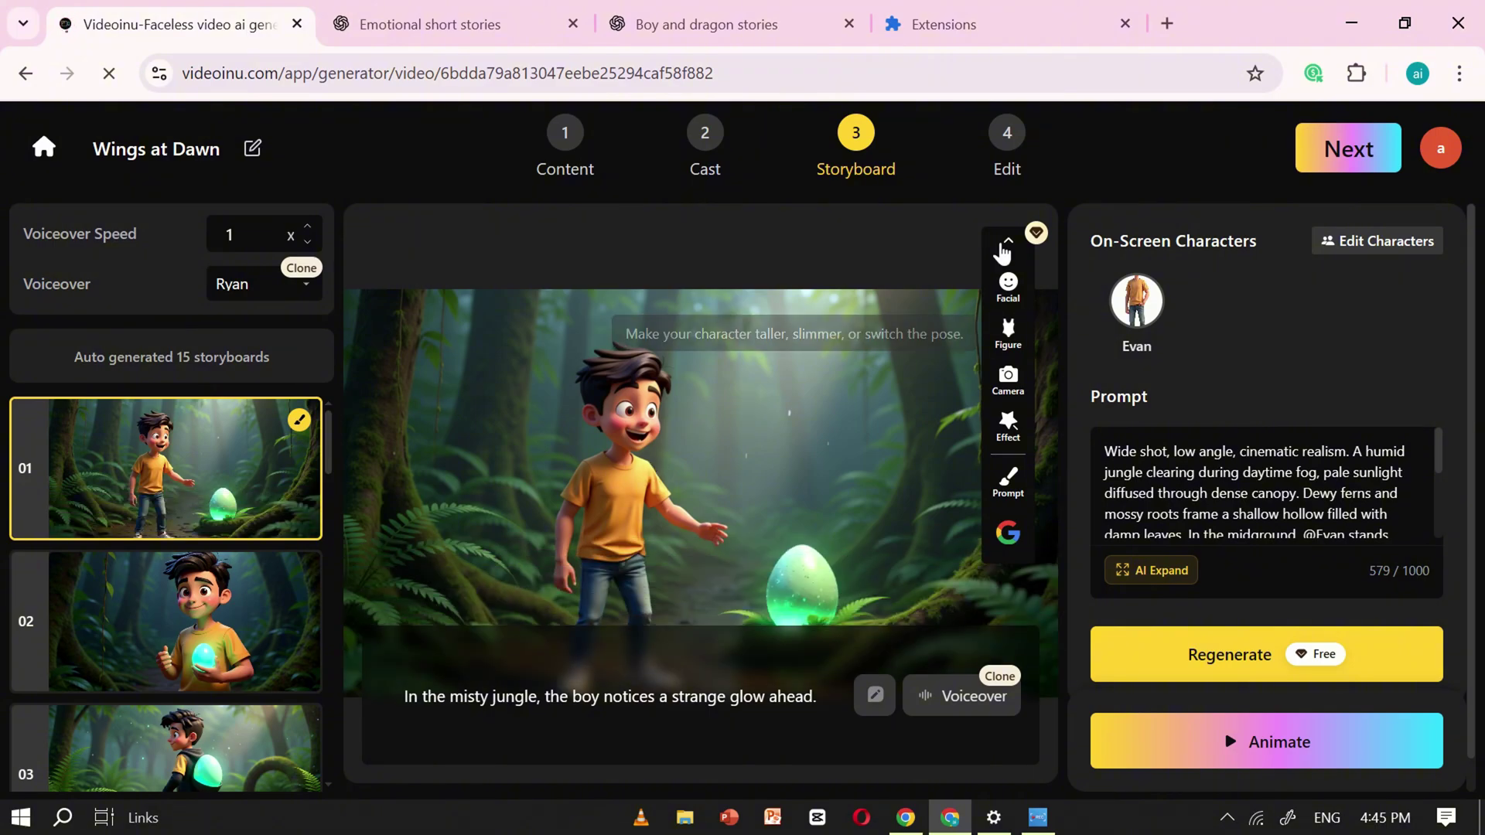
Compare image version 2 of shot 1 with the edited version 3 in the generation history
key("ctrl+minus")
key("ctrl+minus")
left_click(810, 754)
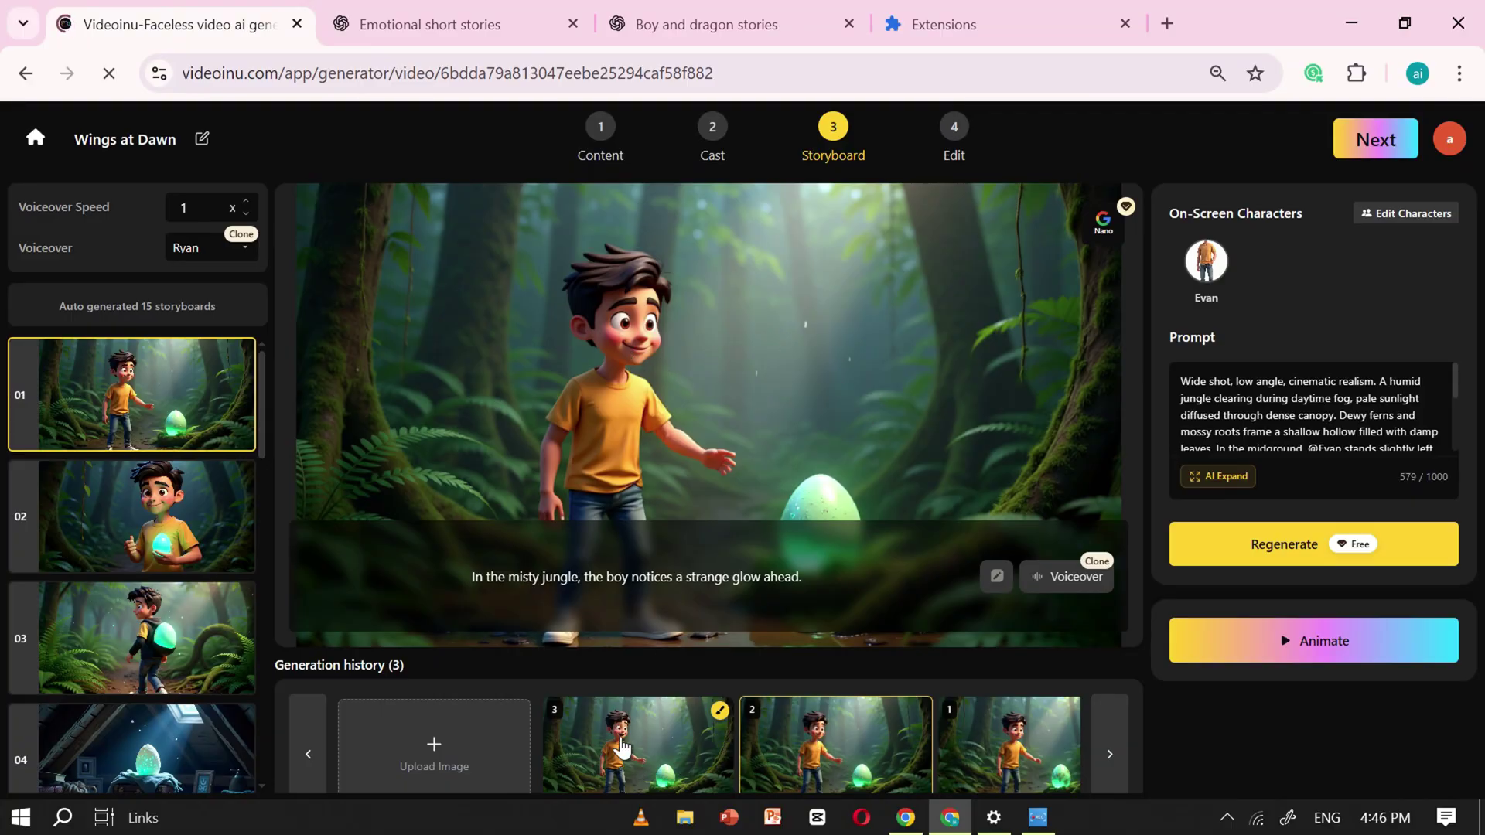
left_click(647, 774)
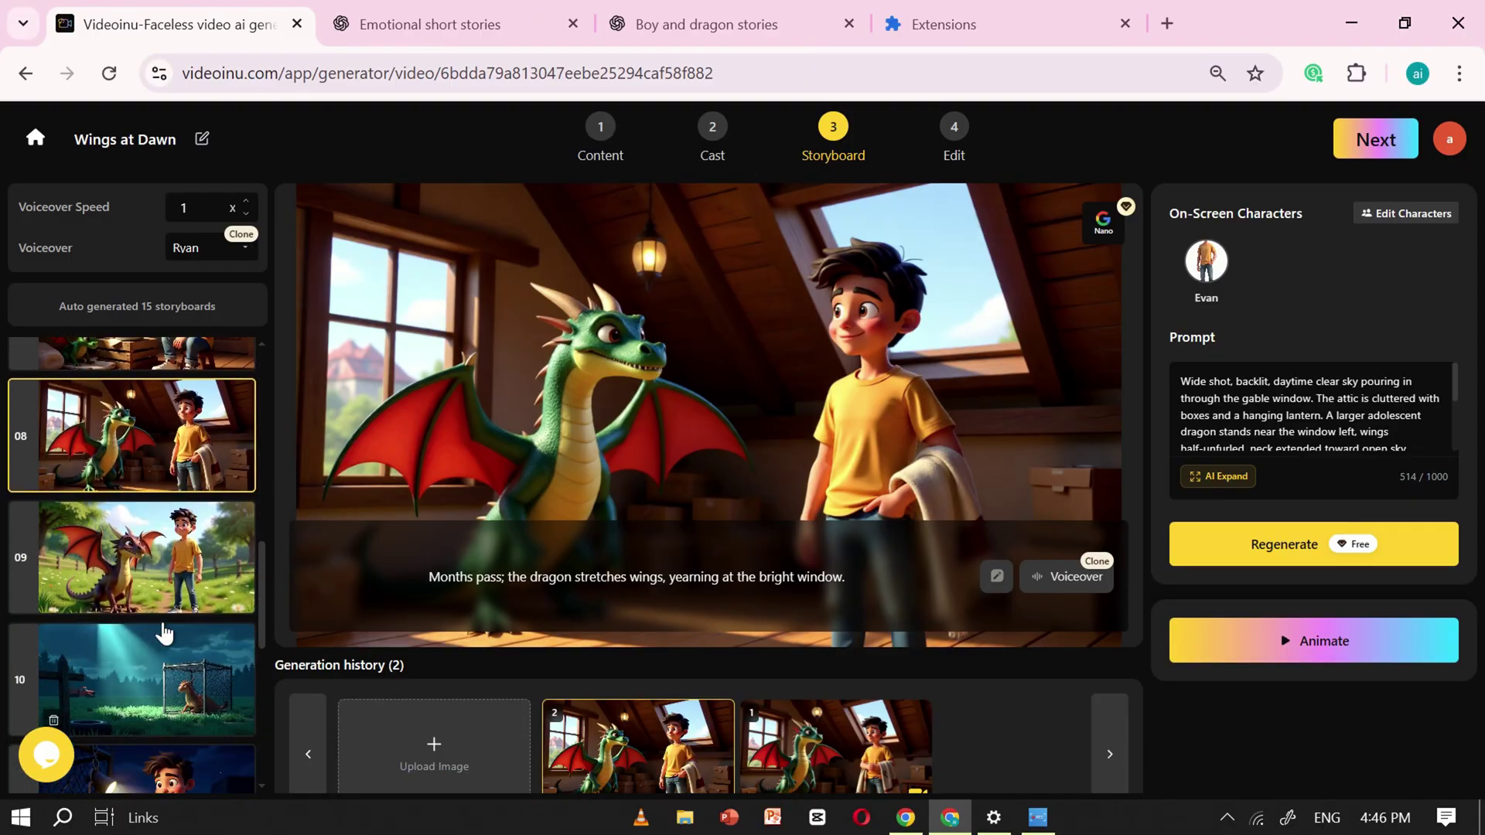
Redraw shot 10 with the Generative Edit prompt "a security guard standing near the dragon cage with a stick in hand"
left_click(190, 688)
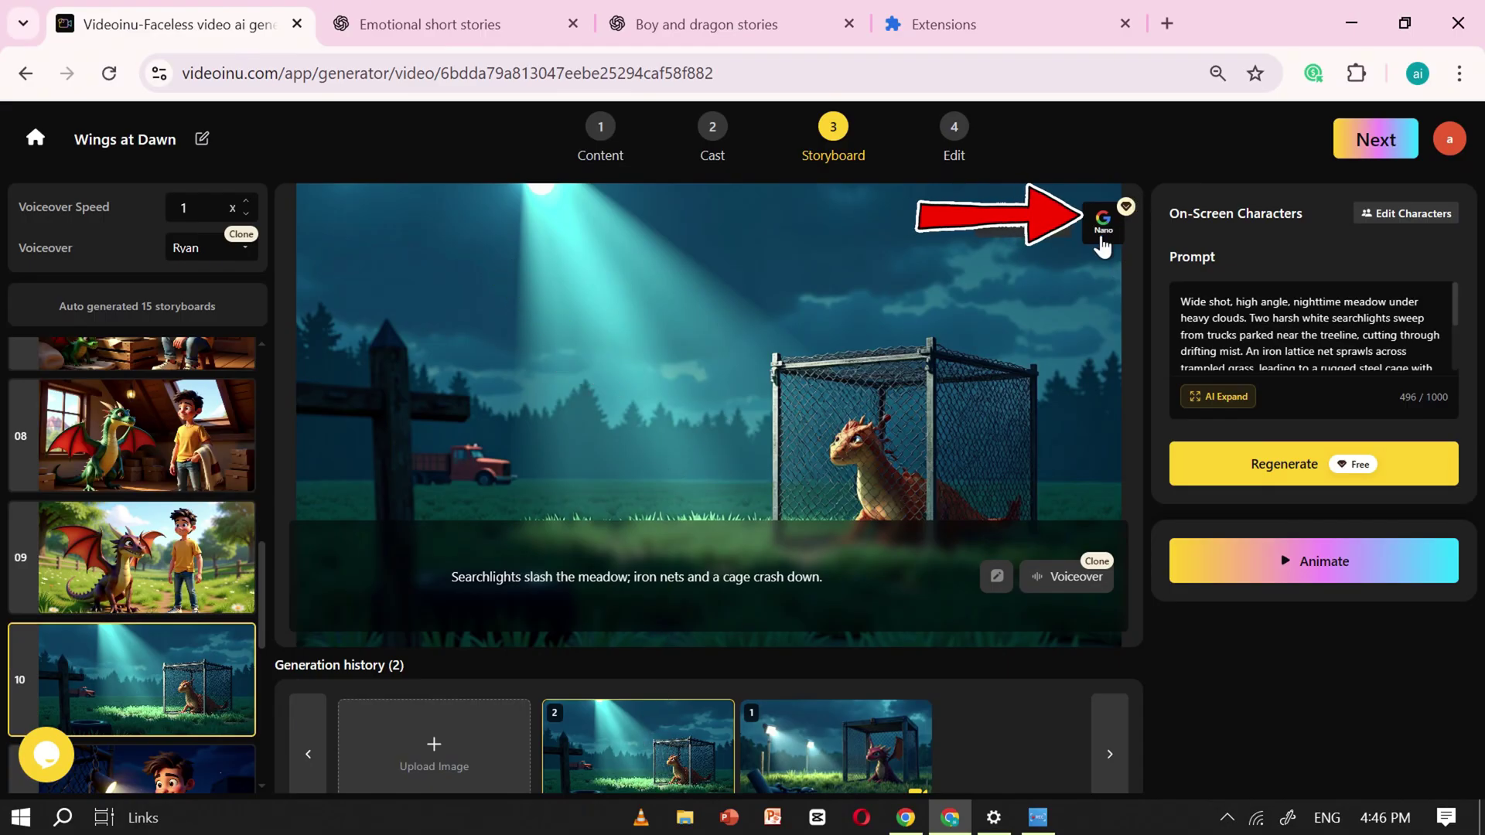
left_click(1101, 239)
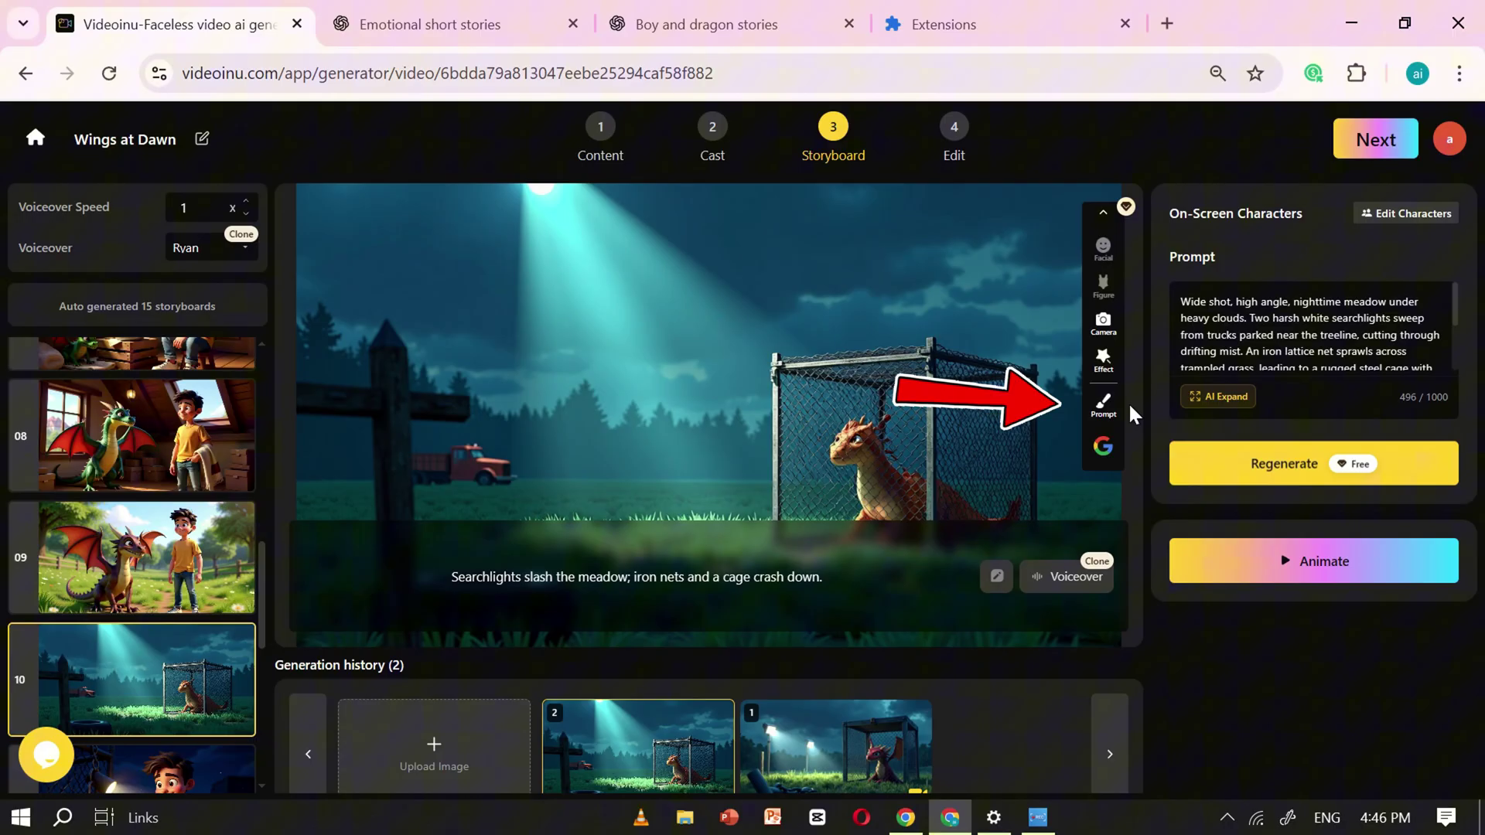
left_click(1108, 405)
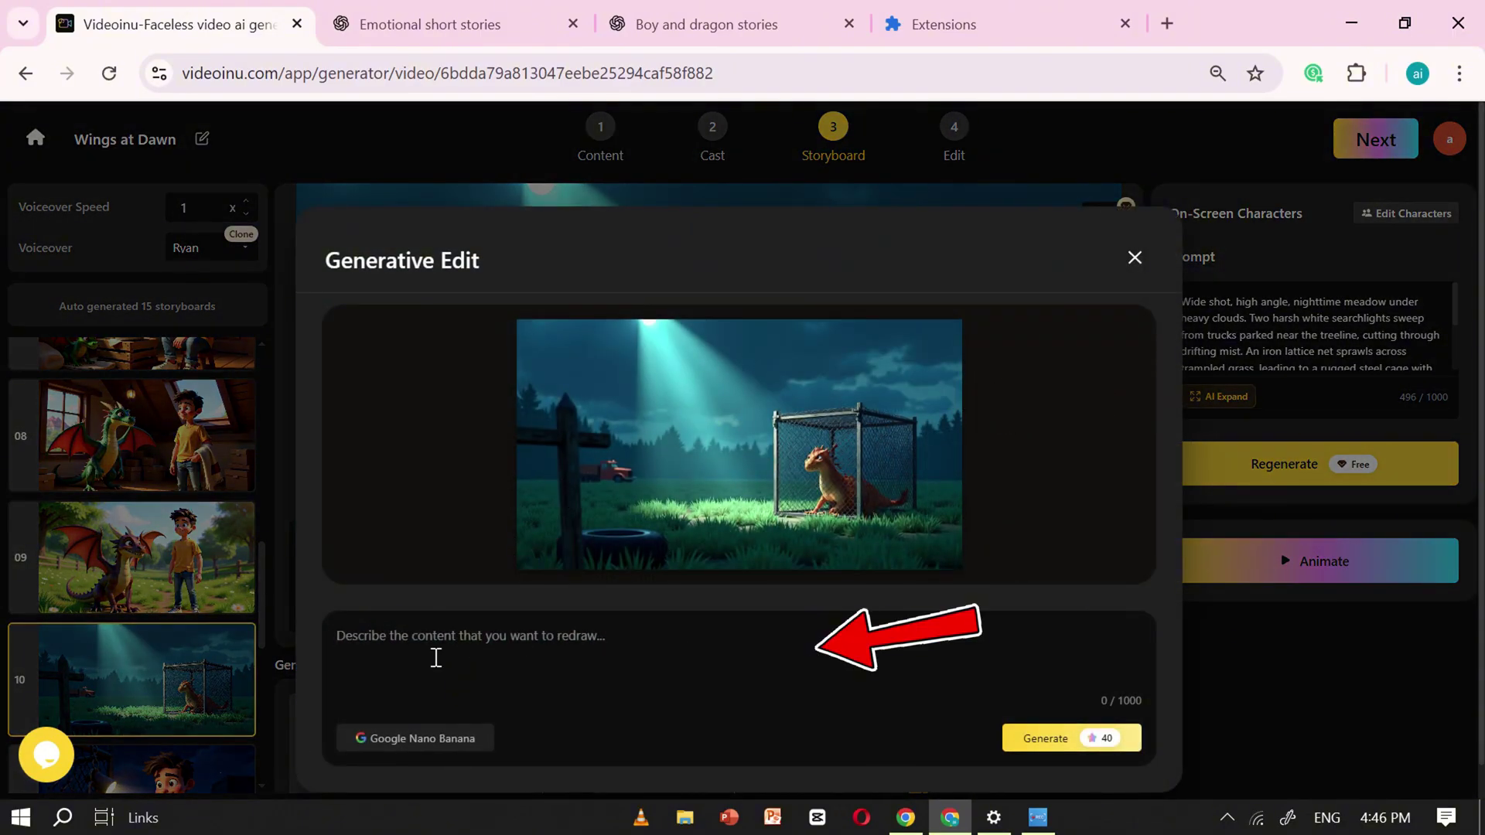
left_click(436, 657)
type("a s")
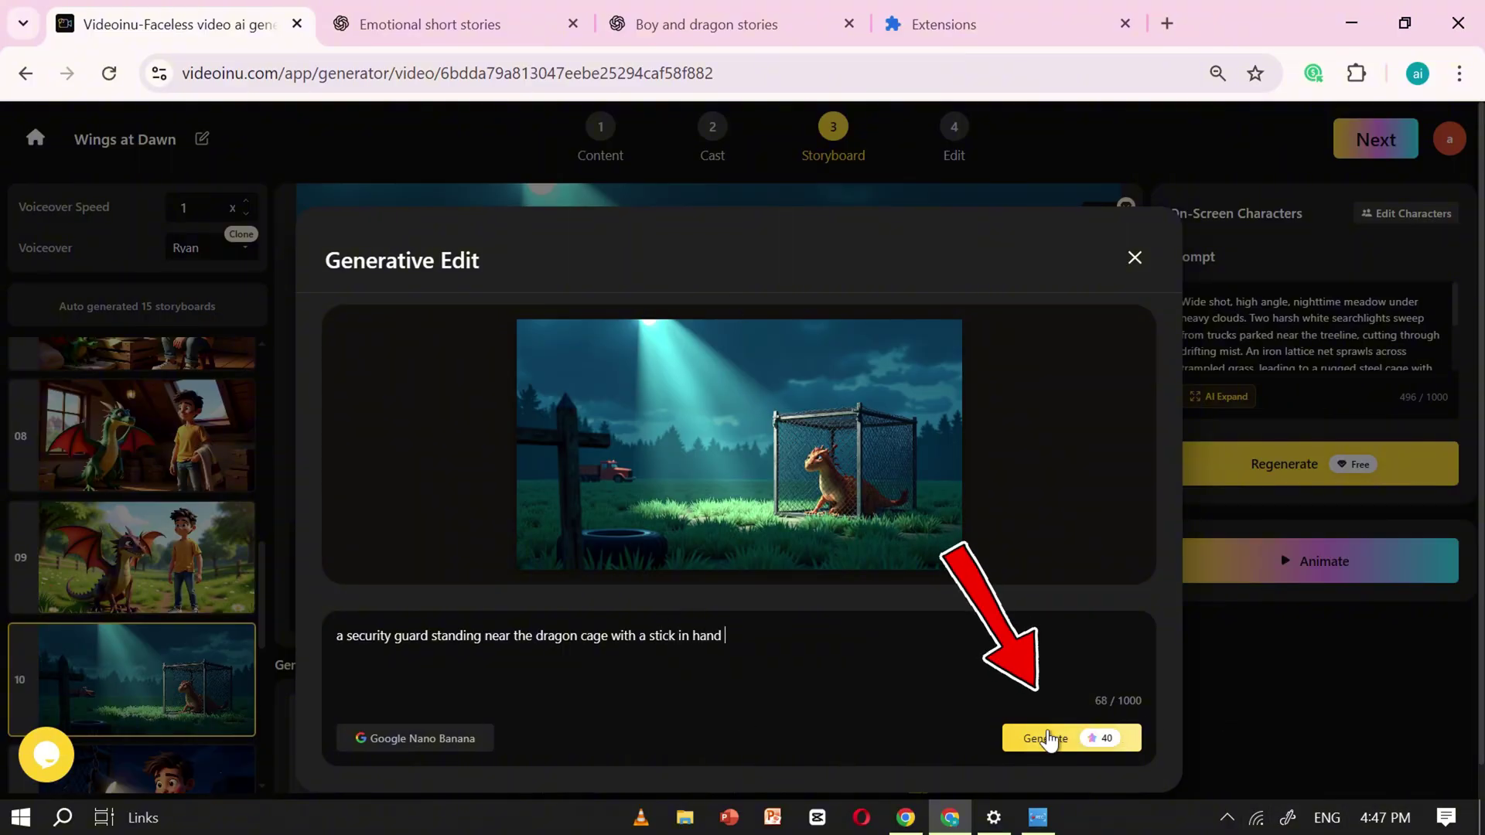
left_click(1049, 738)
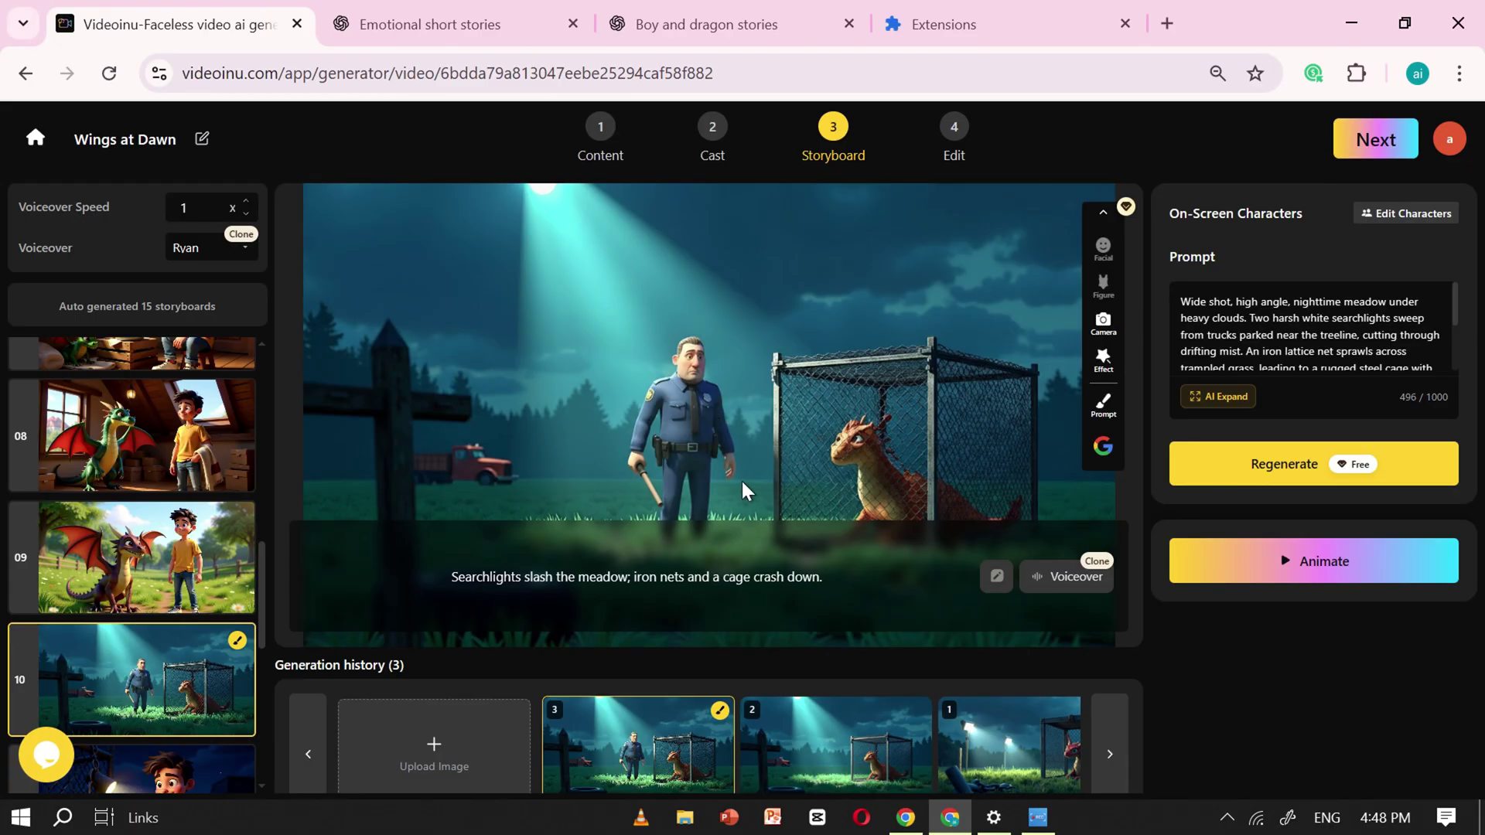
Browse the available voiceover voices, preview Oliver, and leave the voice selection as it is
scroll(225, 565, "down", 5)
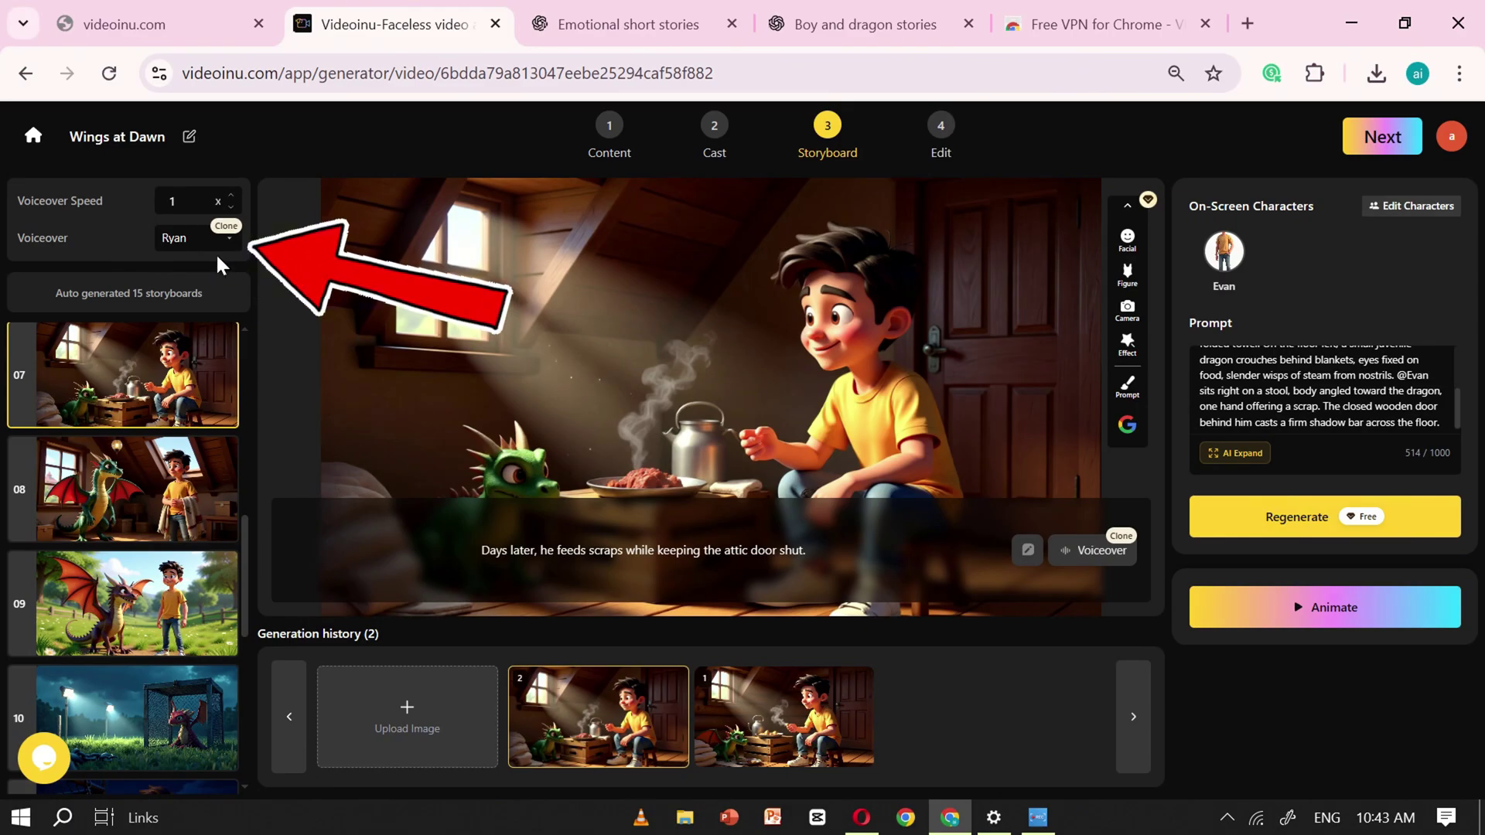
left_click(191, 246)
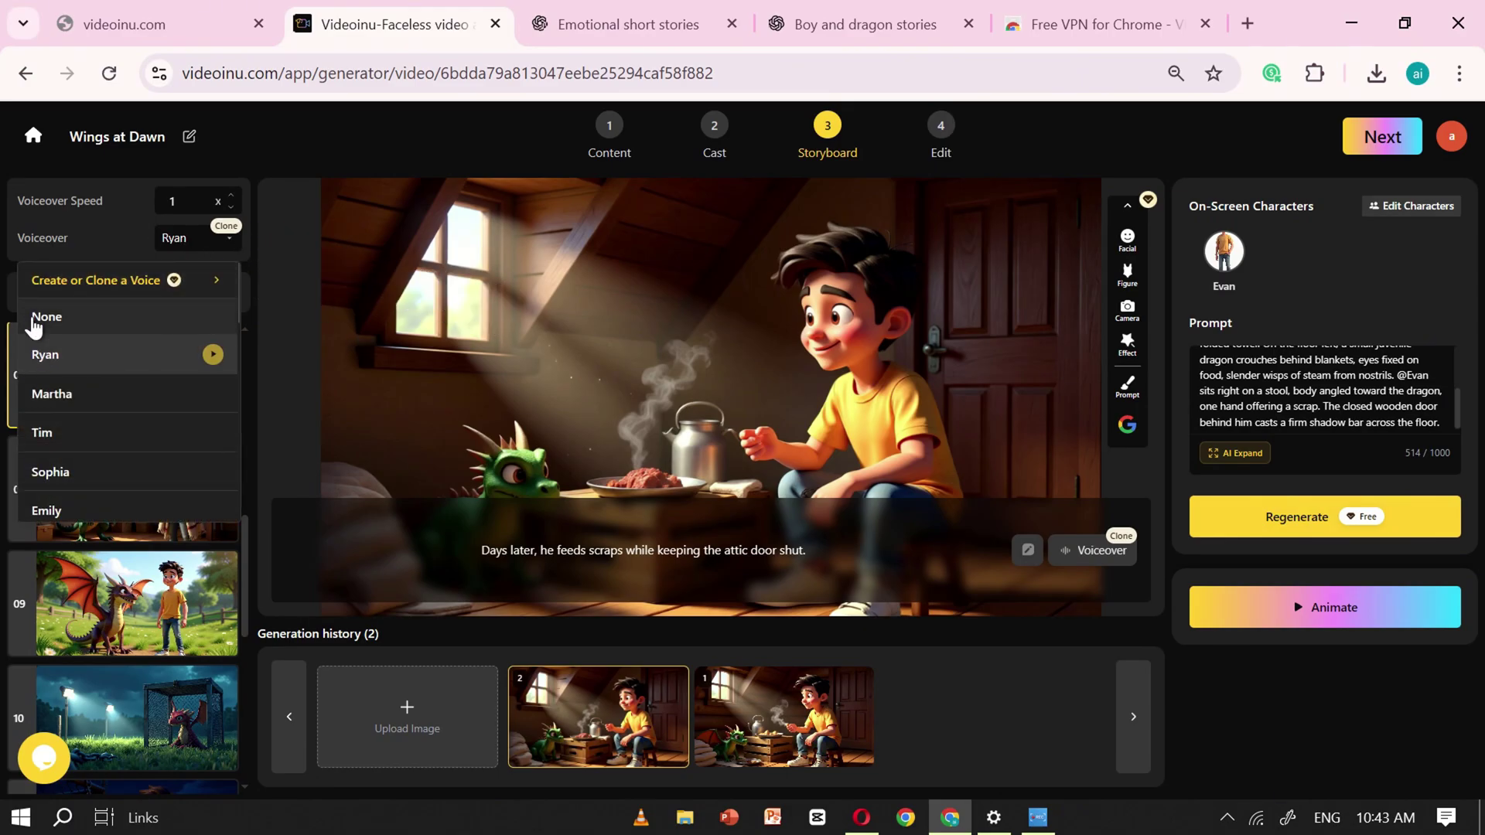
scroll(93, 379, "down", 3)
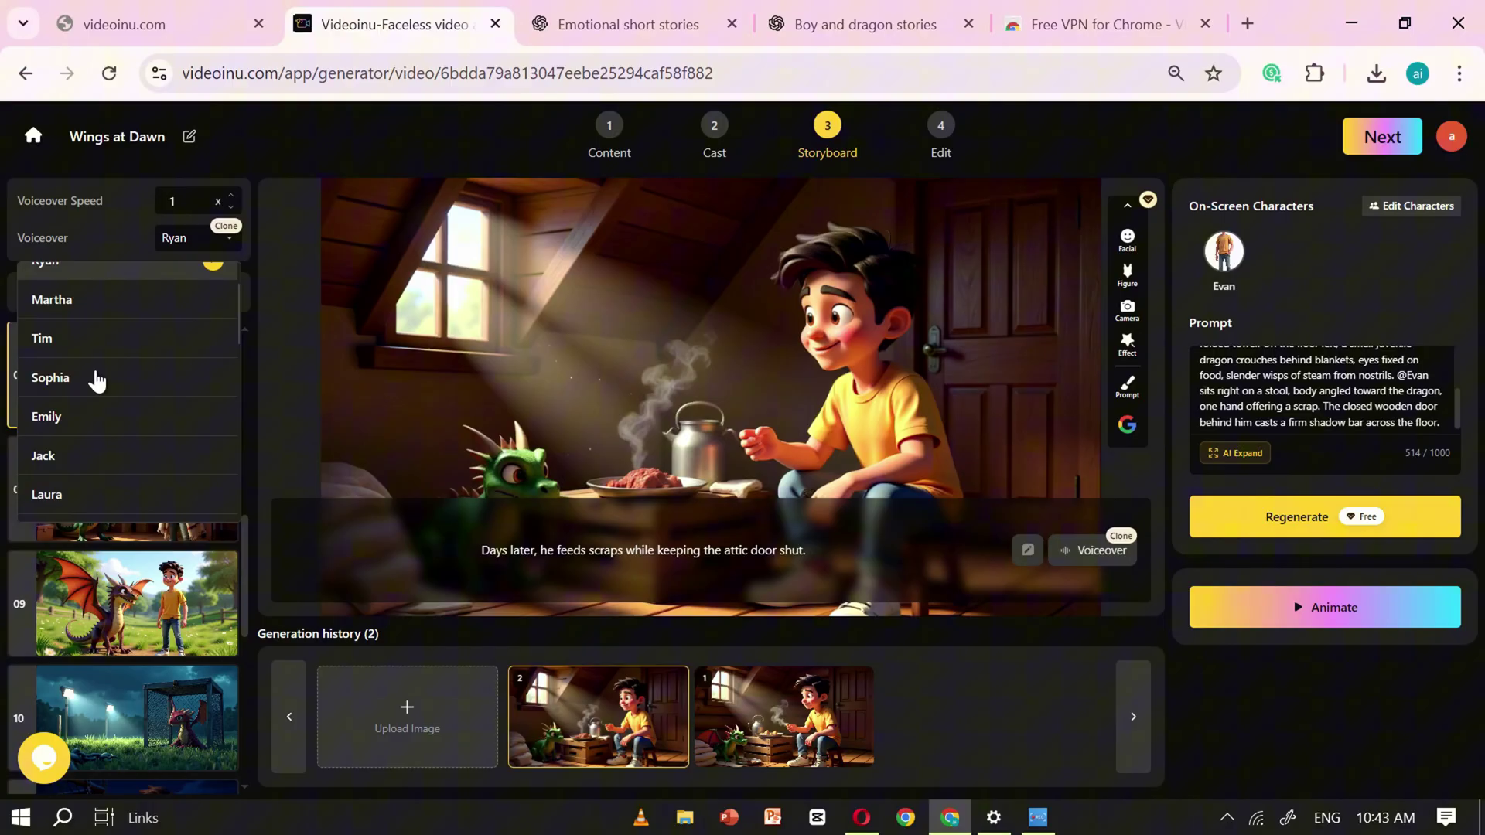
scroll(96, 383, "down", 3)
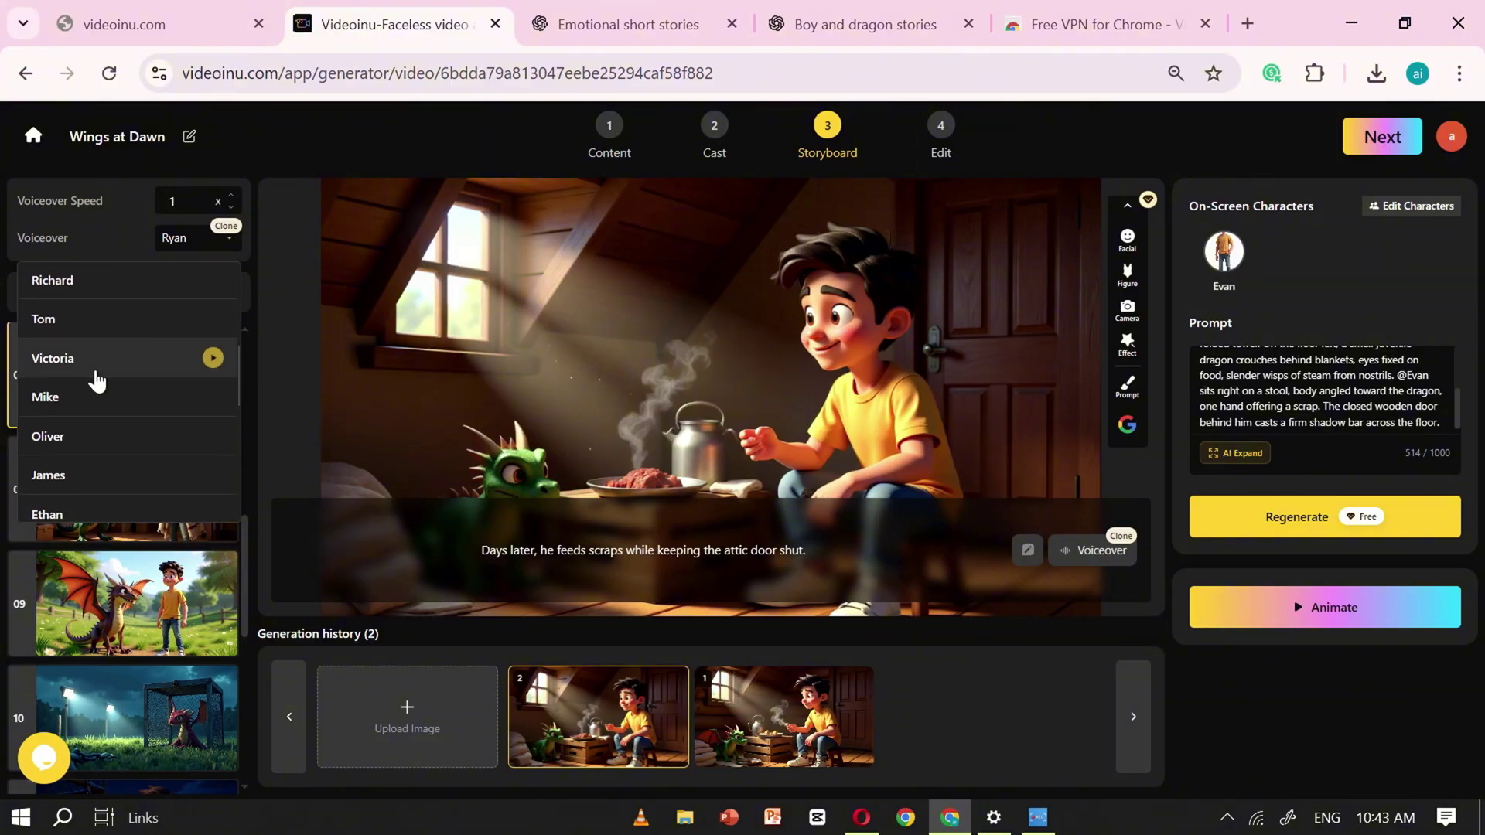
left_click(213, 437)
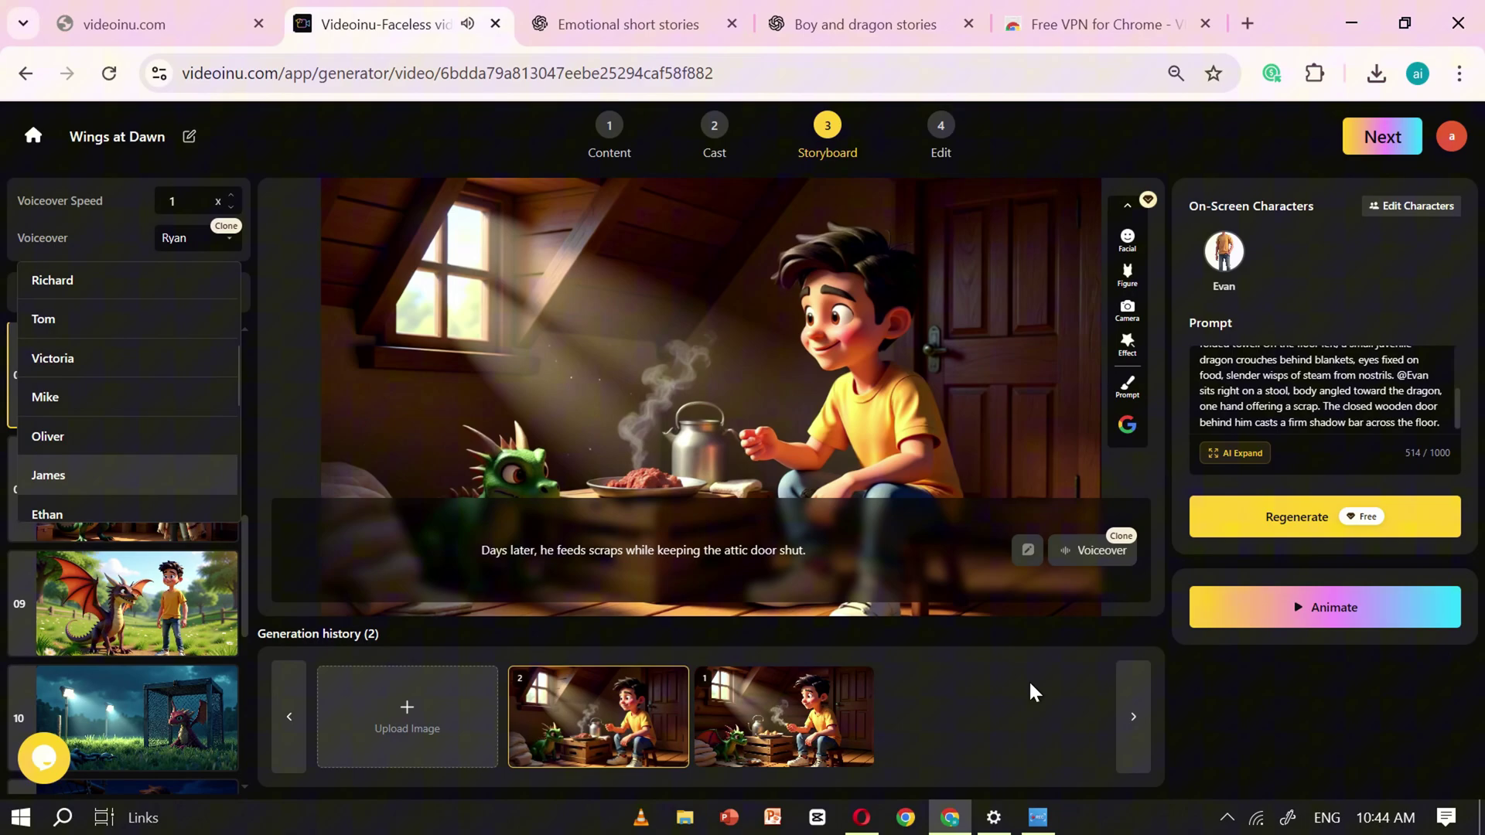
left_click(10, 418)
Animate storyboard shot 1 with the Videoinu V1.0 model and intelligent generation based on the screen
scroll(155, 467, "down", 6)
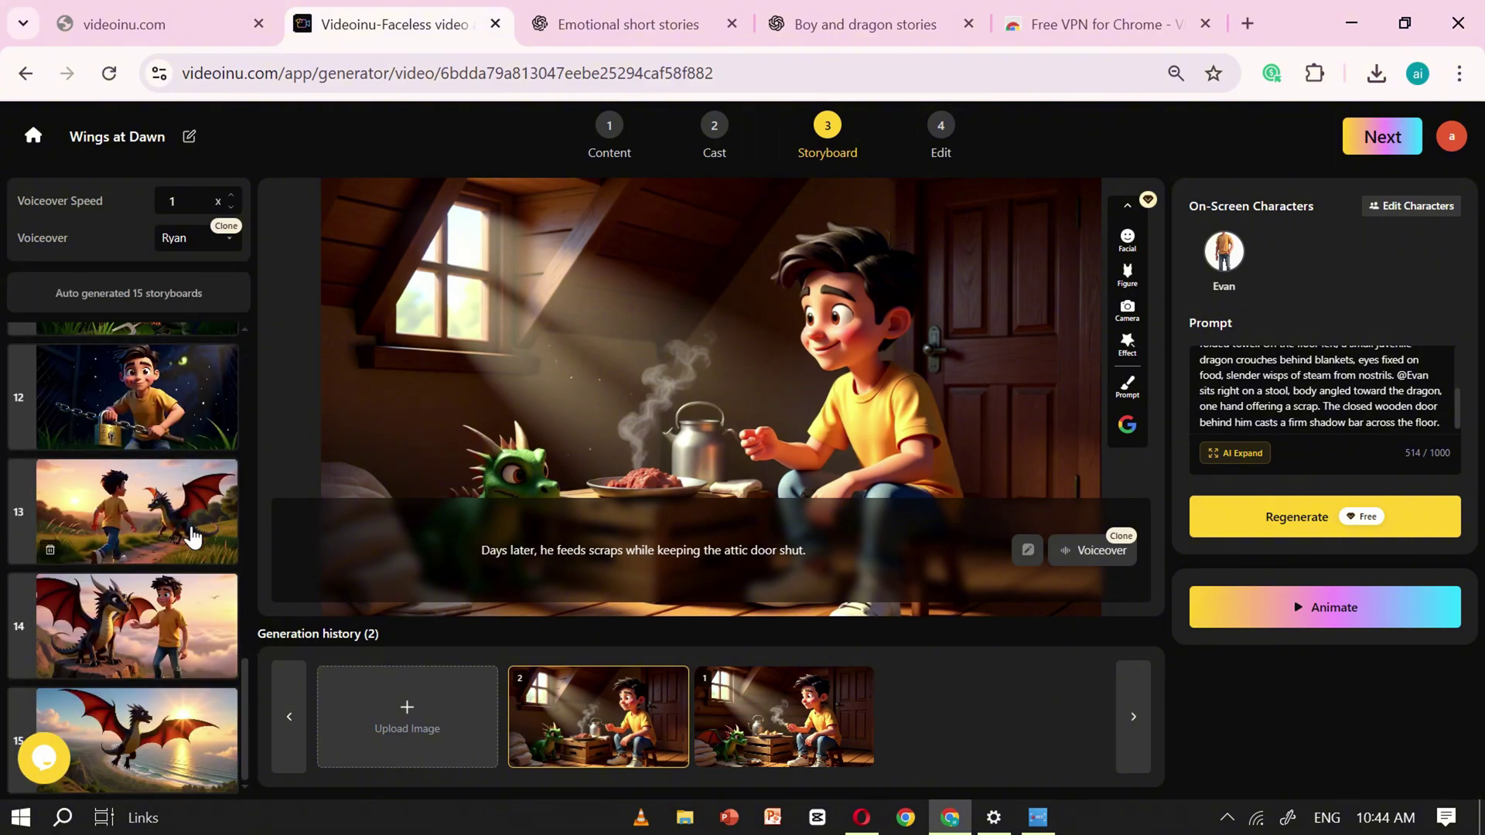
scroll(193, 464, "up", 15)
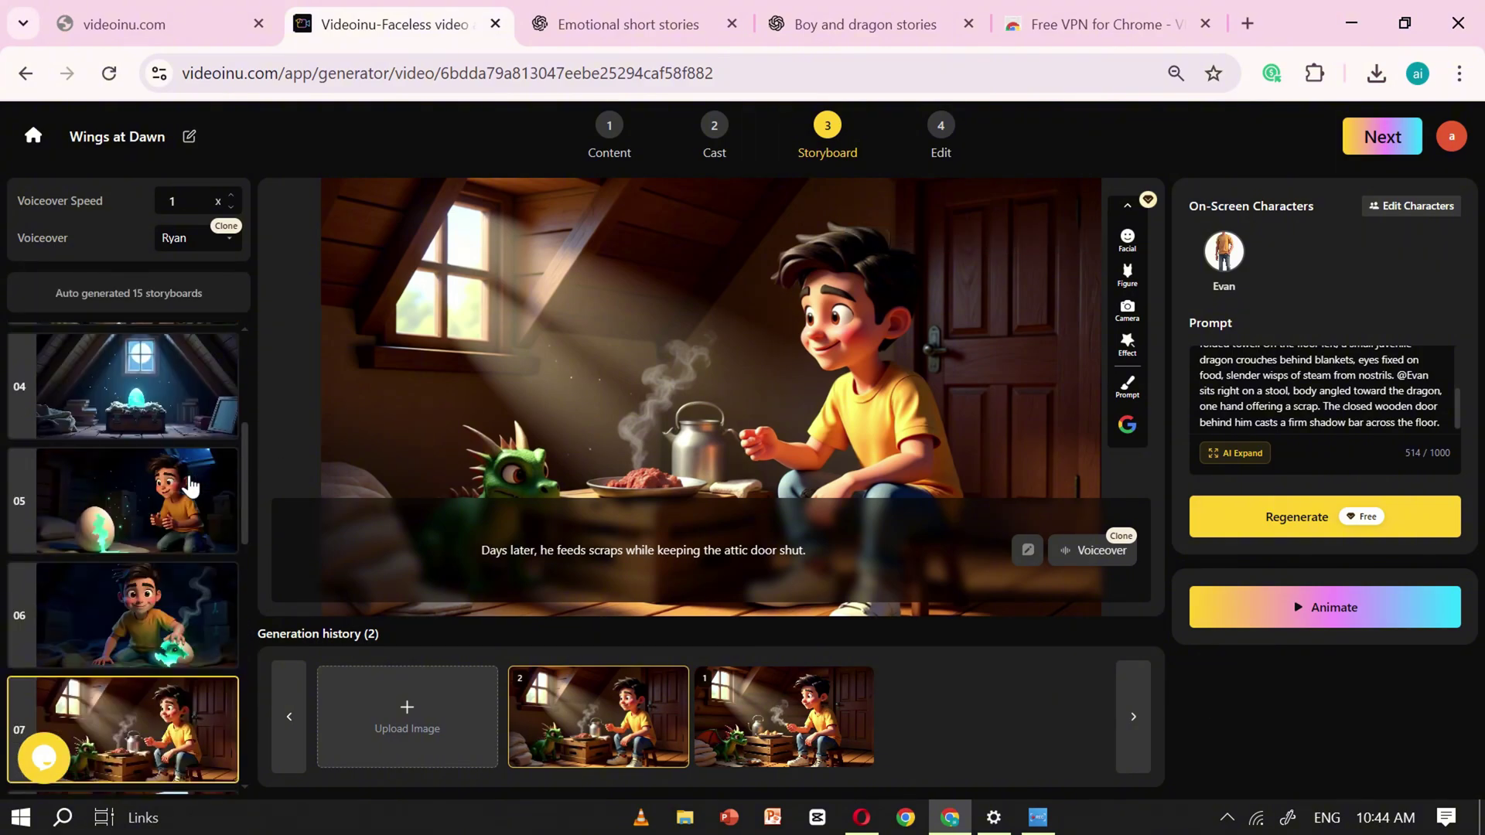
left_click(124, 376)
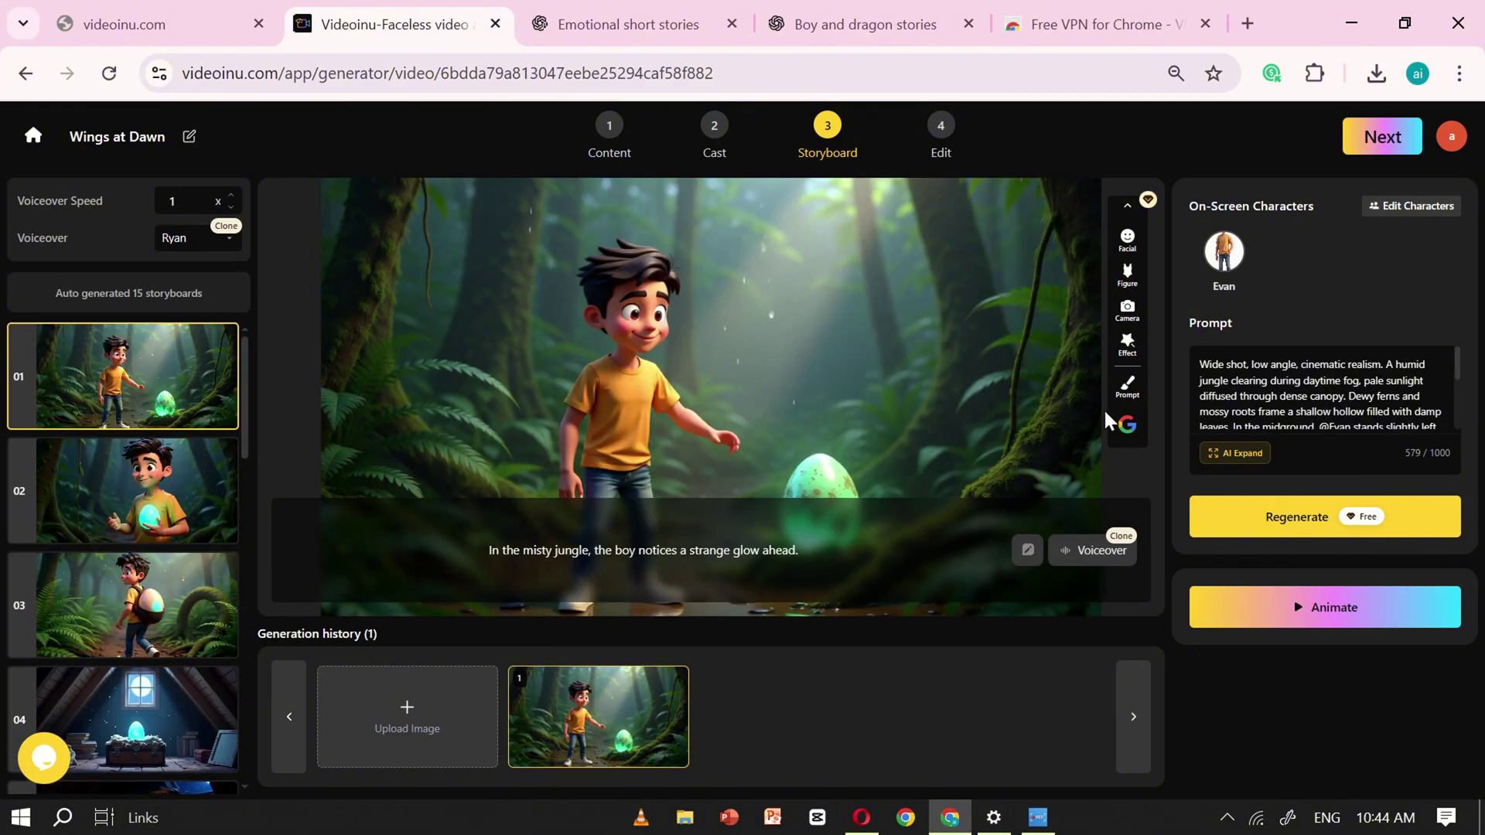
left_click(1363, 611)
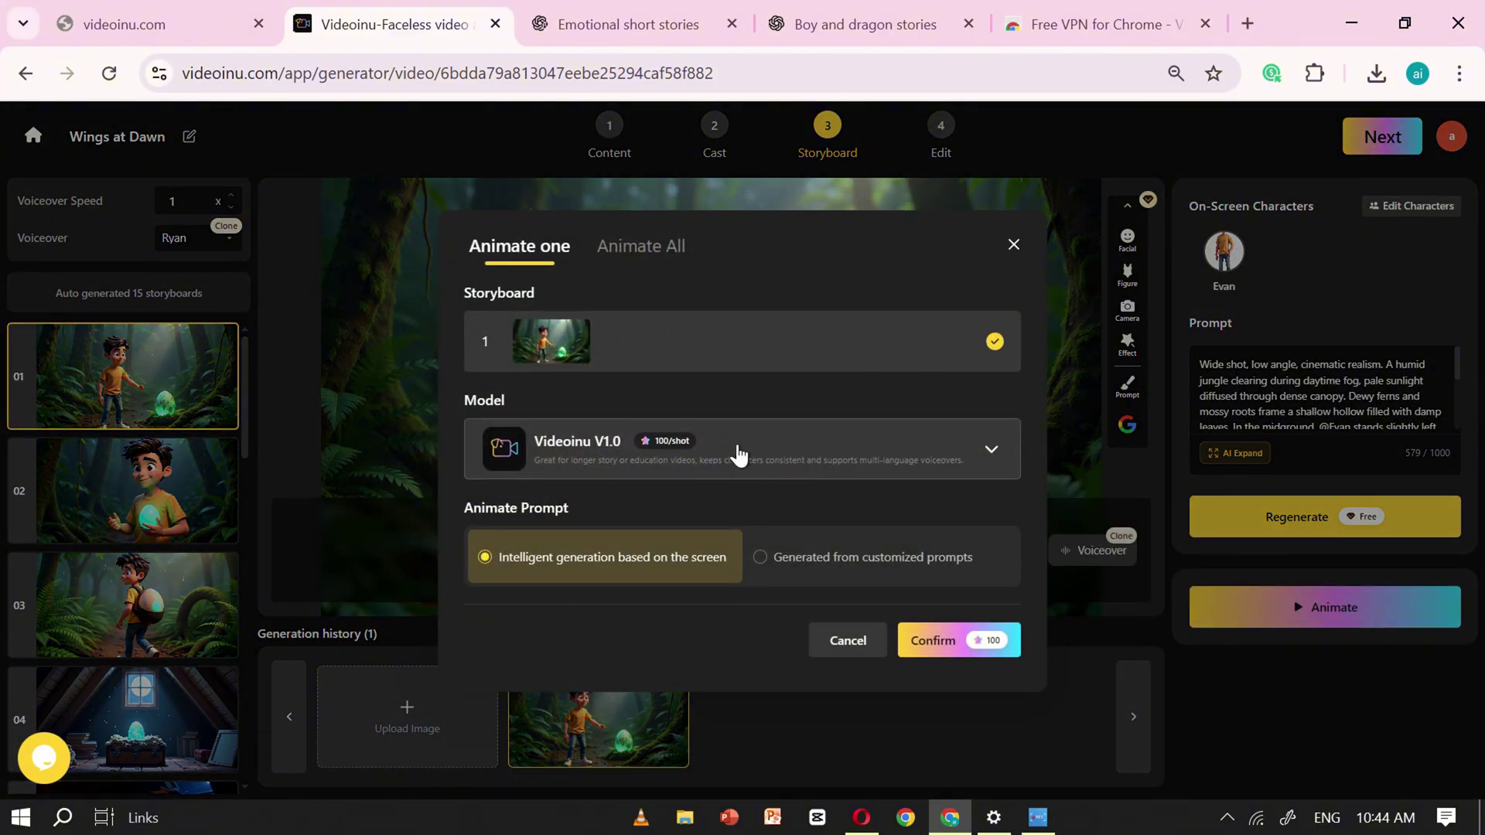
left_click(854, 462)
scroll(812, 580, "down", 5)
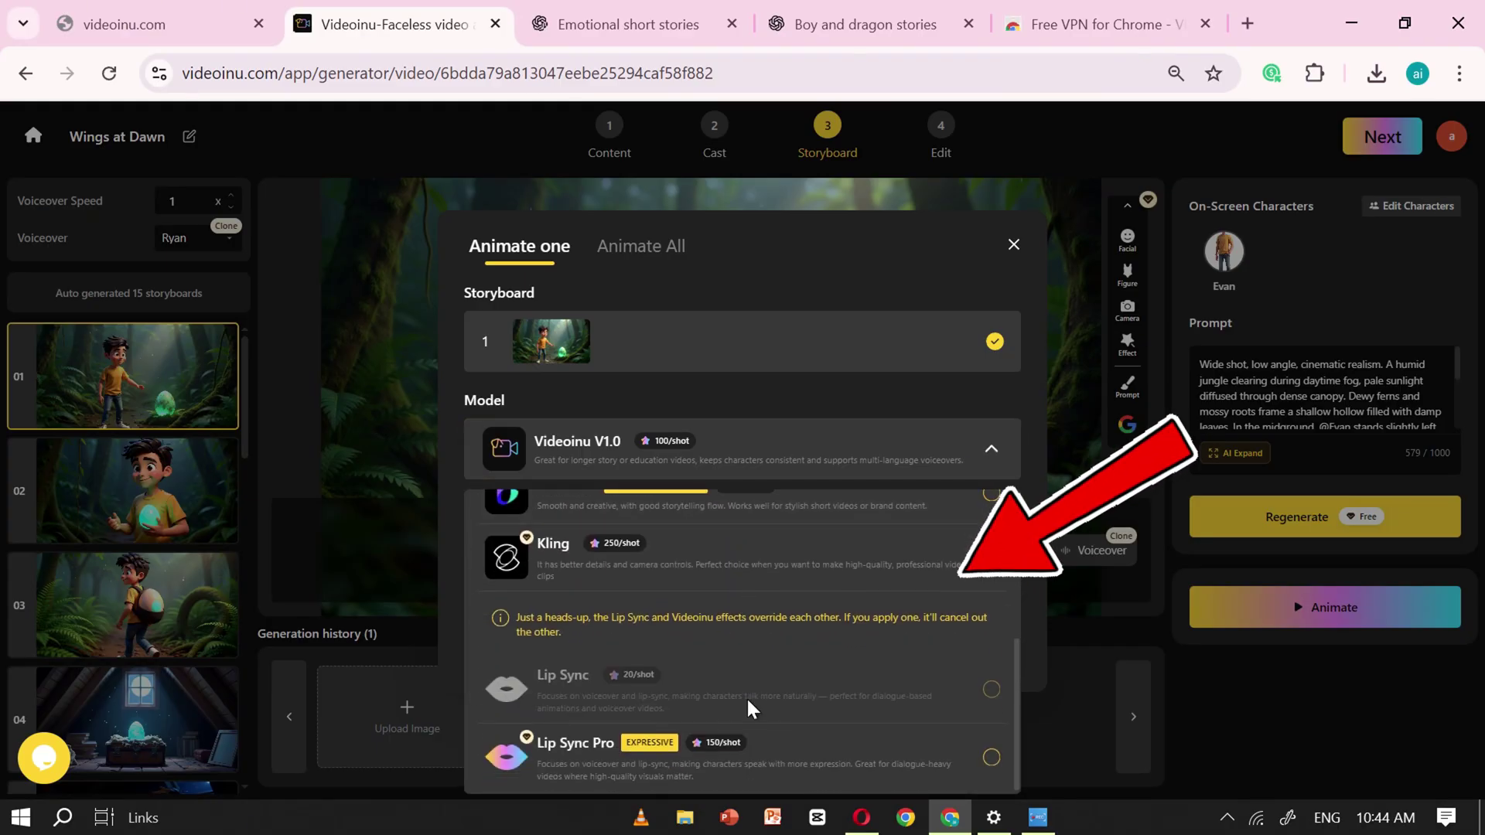
scroll(748, 708, "up", 5)
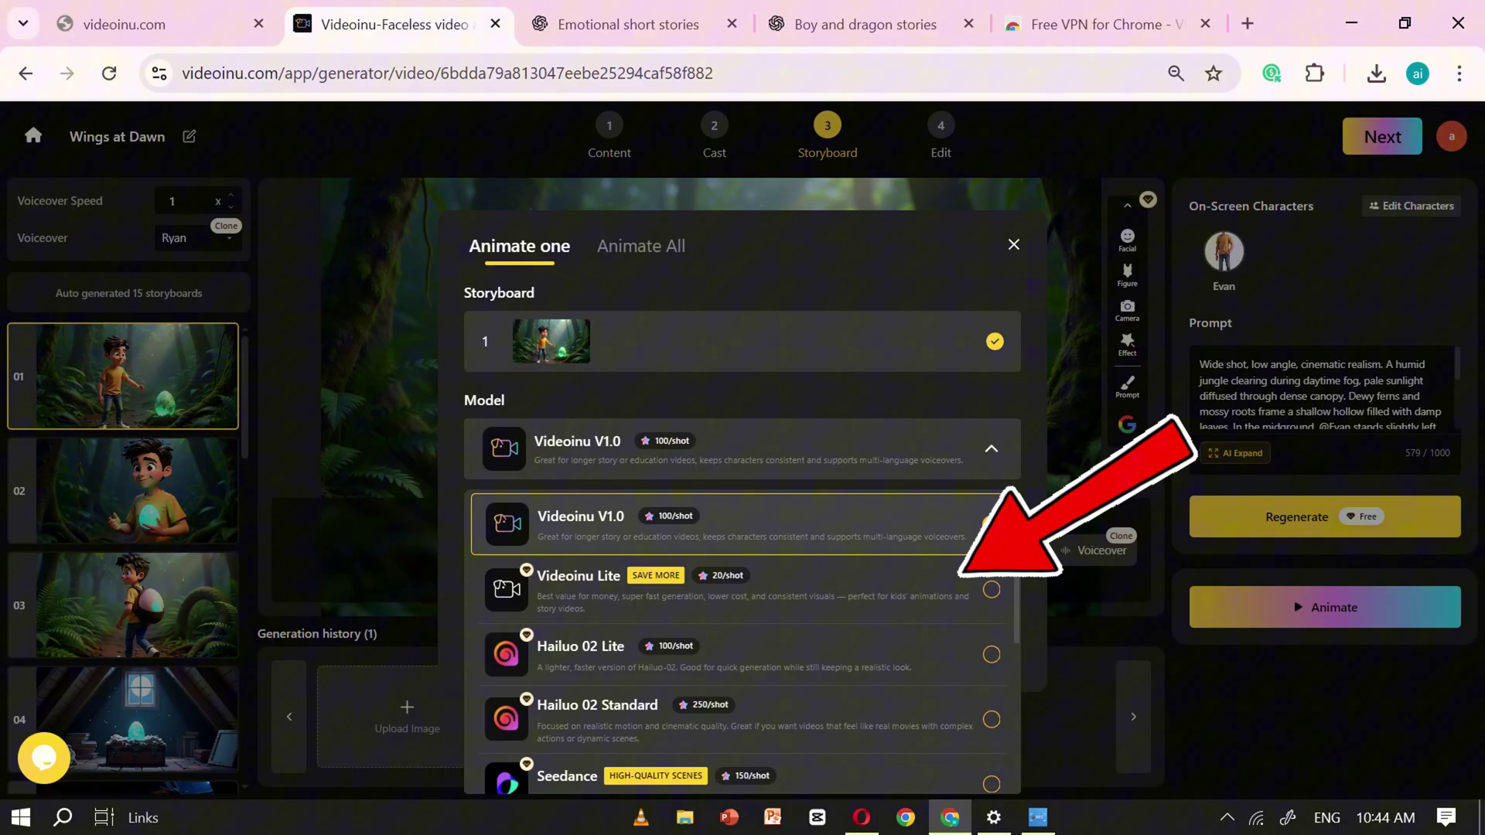
left_click(965, 517)
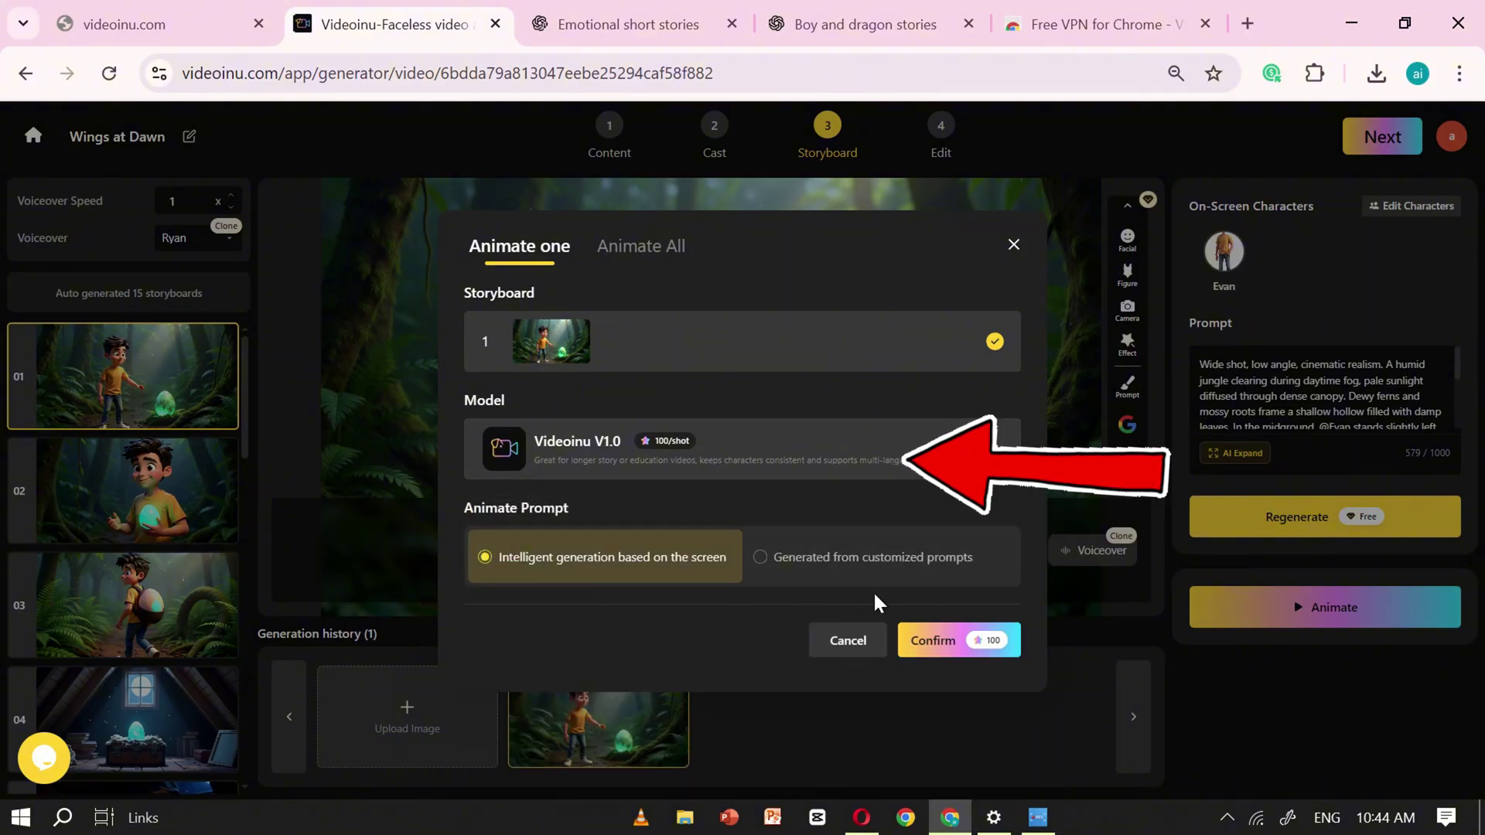
left_click(964, 645)
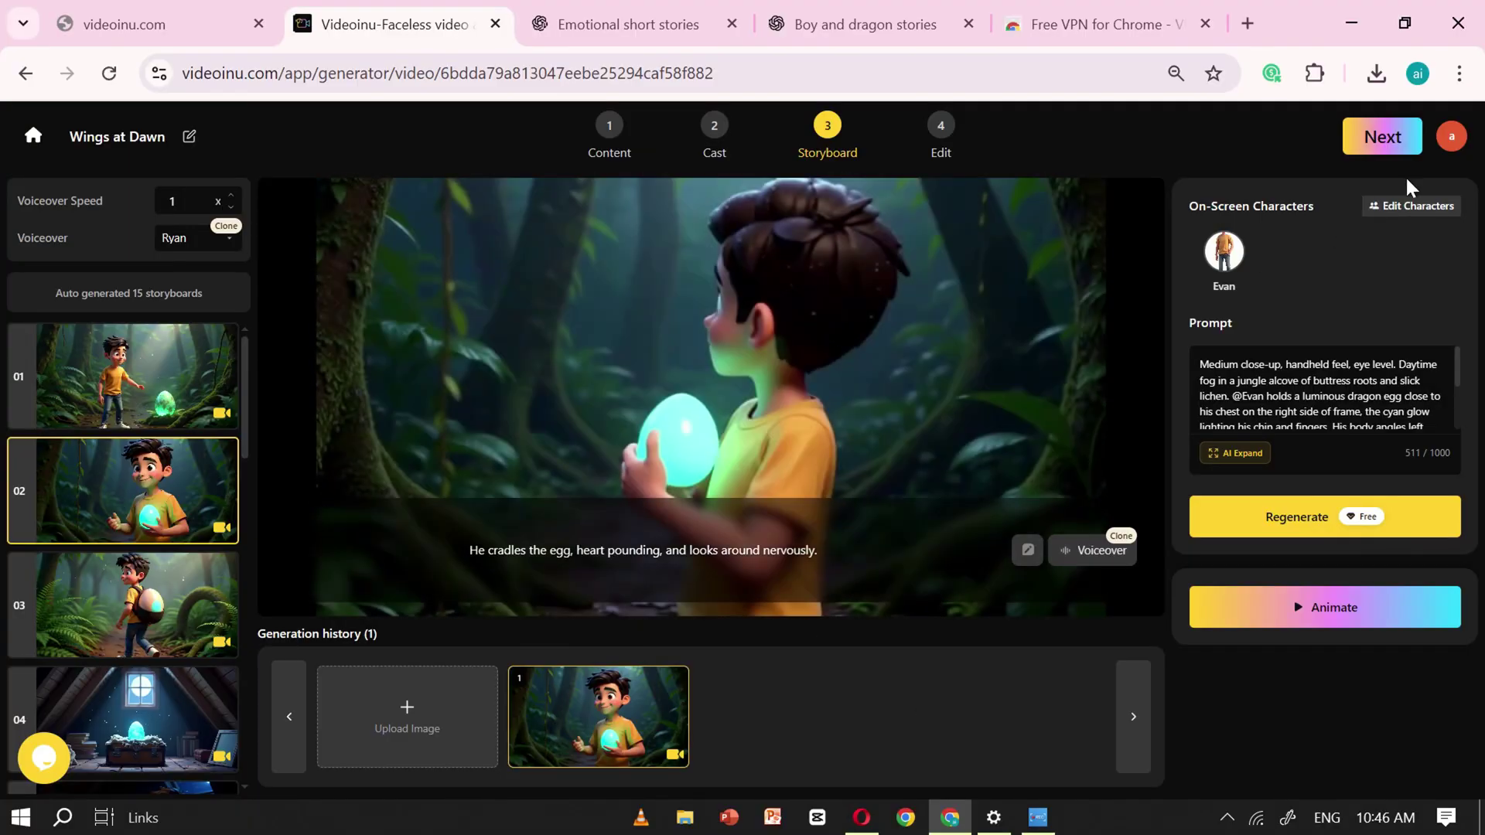
Advance the project to the Edit stage and look over the cover image, title and title style options
left_click(1380, 139)
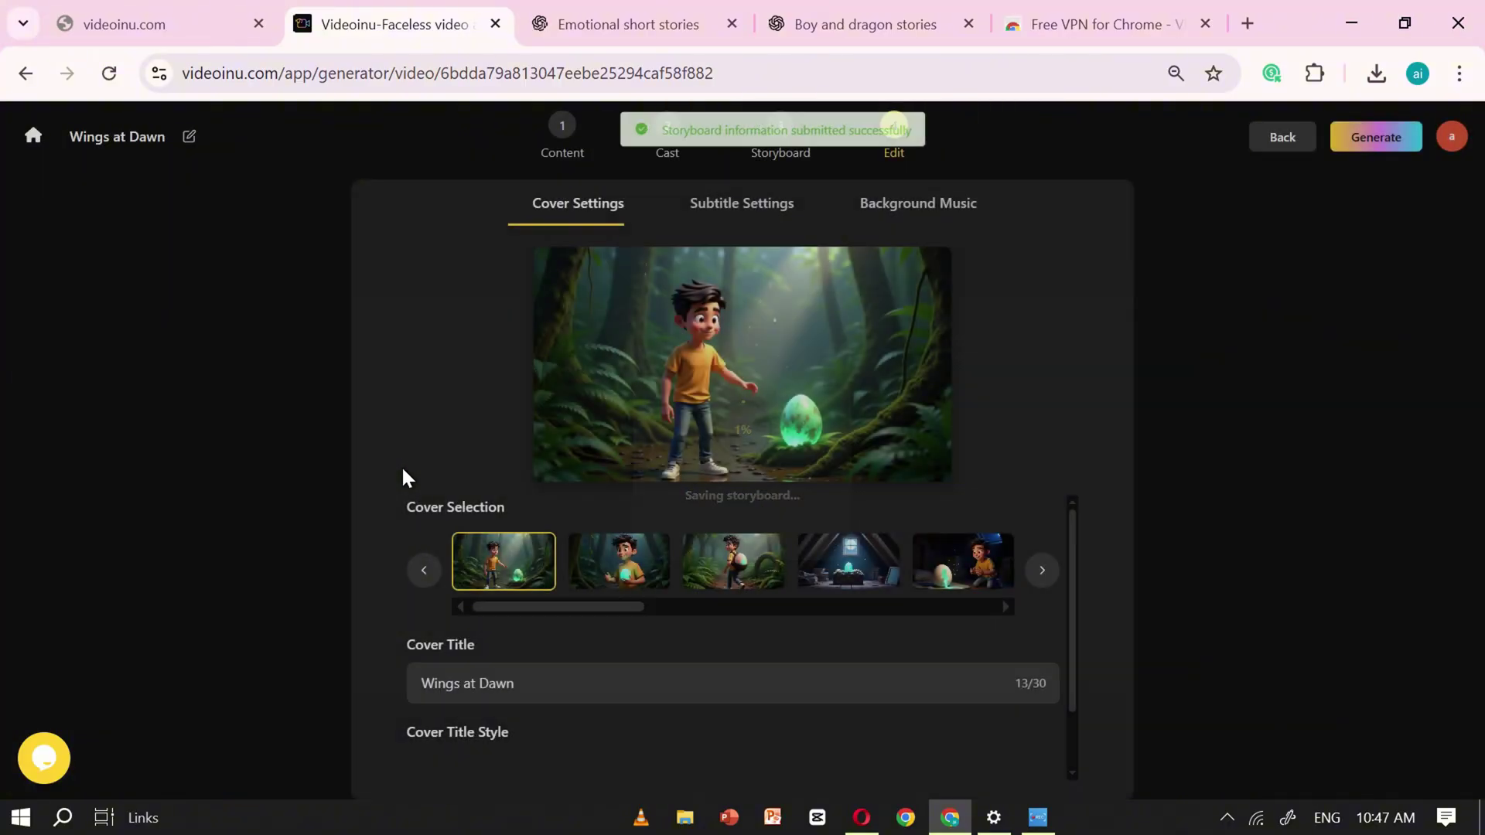
scroll(395, 537, "down", 3)
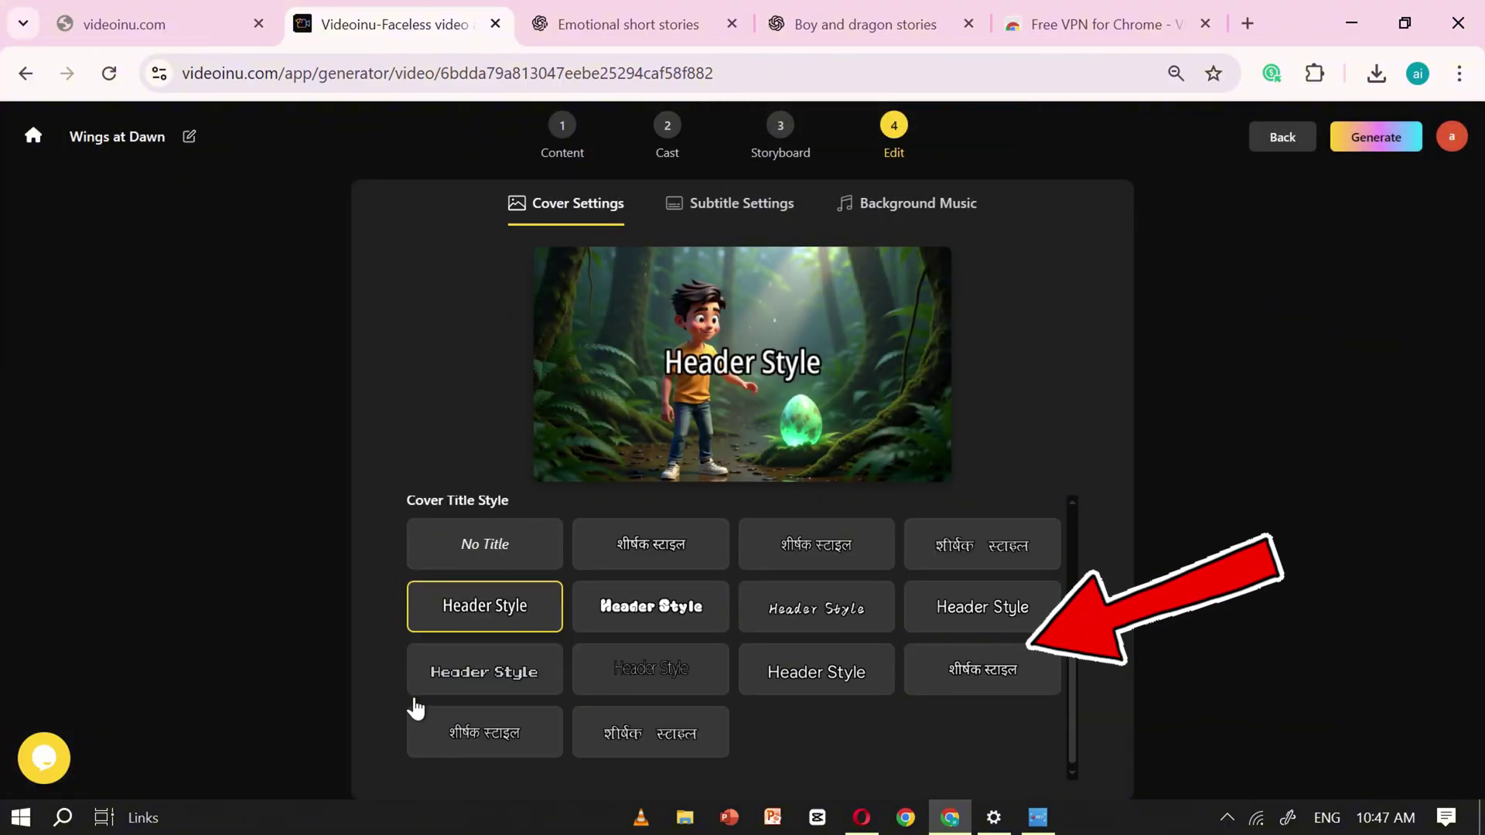
scroll(415, 705, "up", 3)
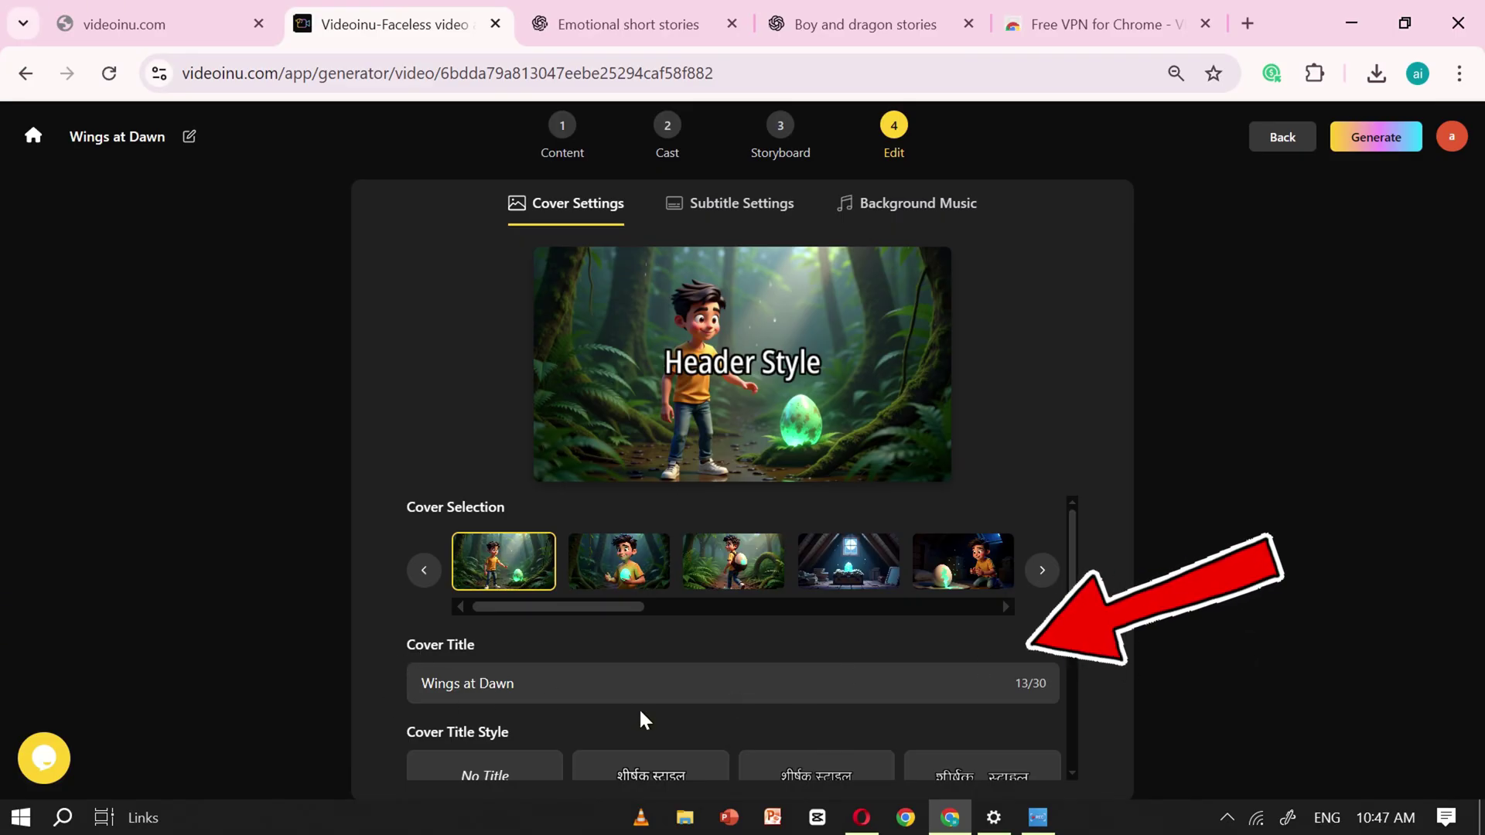
scroll(480, 699, "down", 3)
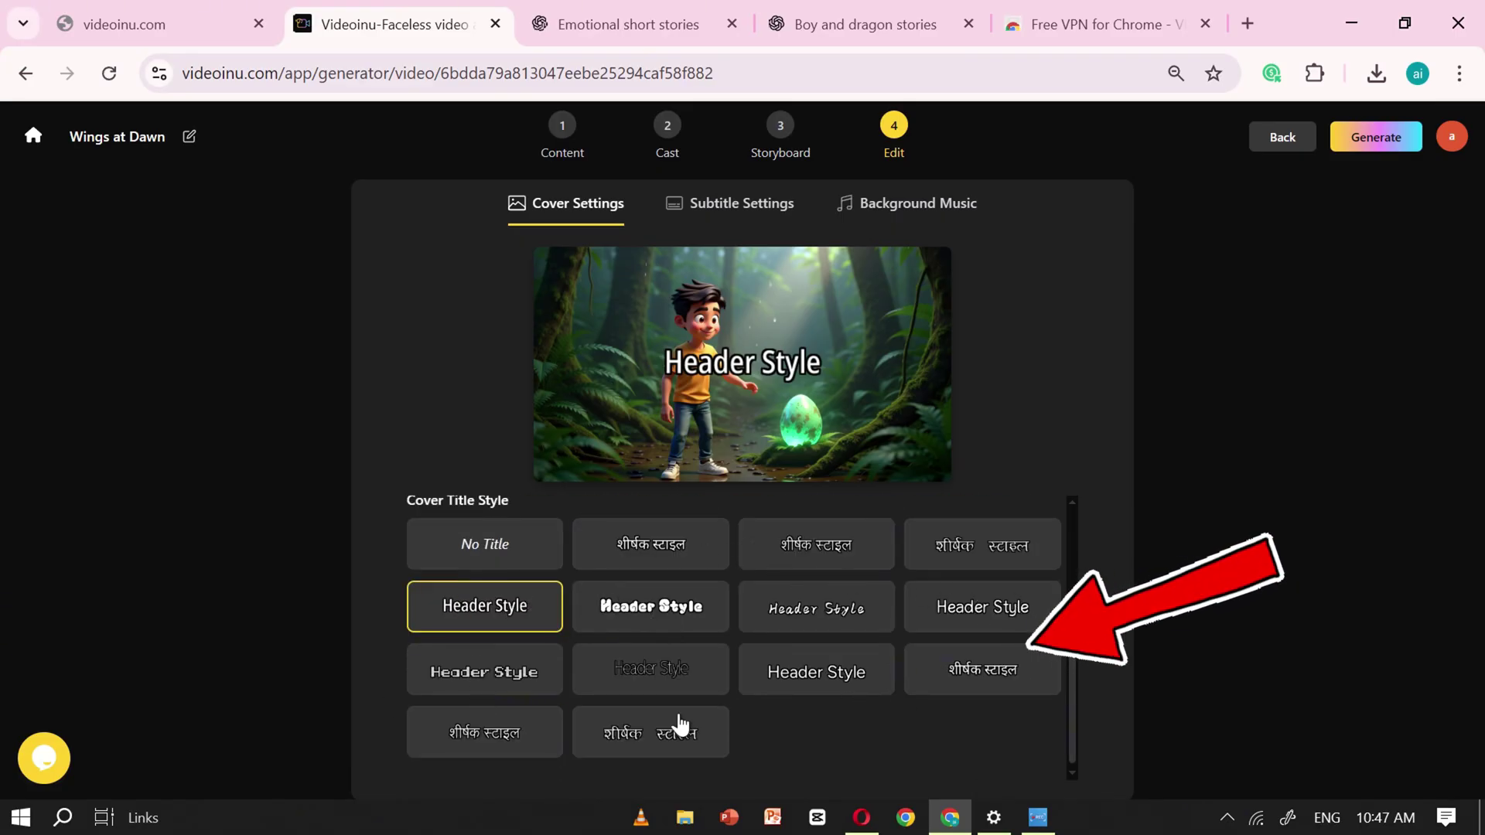
Try several cover title styles, return to the plain condensed Header Style, and open the subtitle settings
left_click(649, 606)
left_click(797, 558)
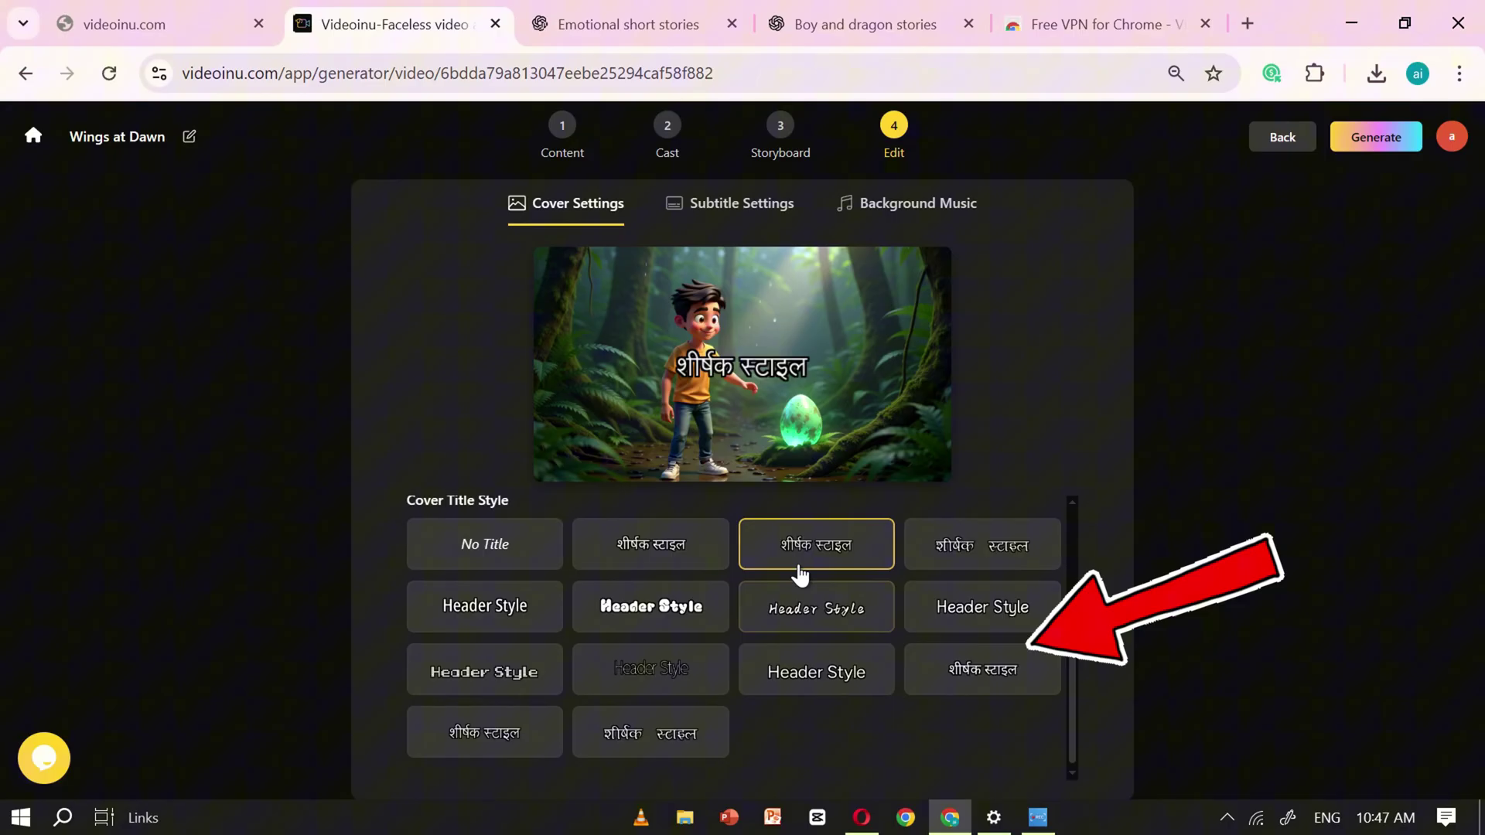
left_click(618, 731)
left_click(464, 741)
left_click(484, 607)
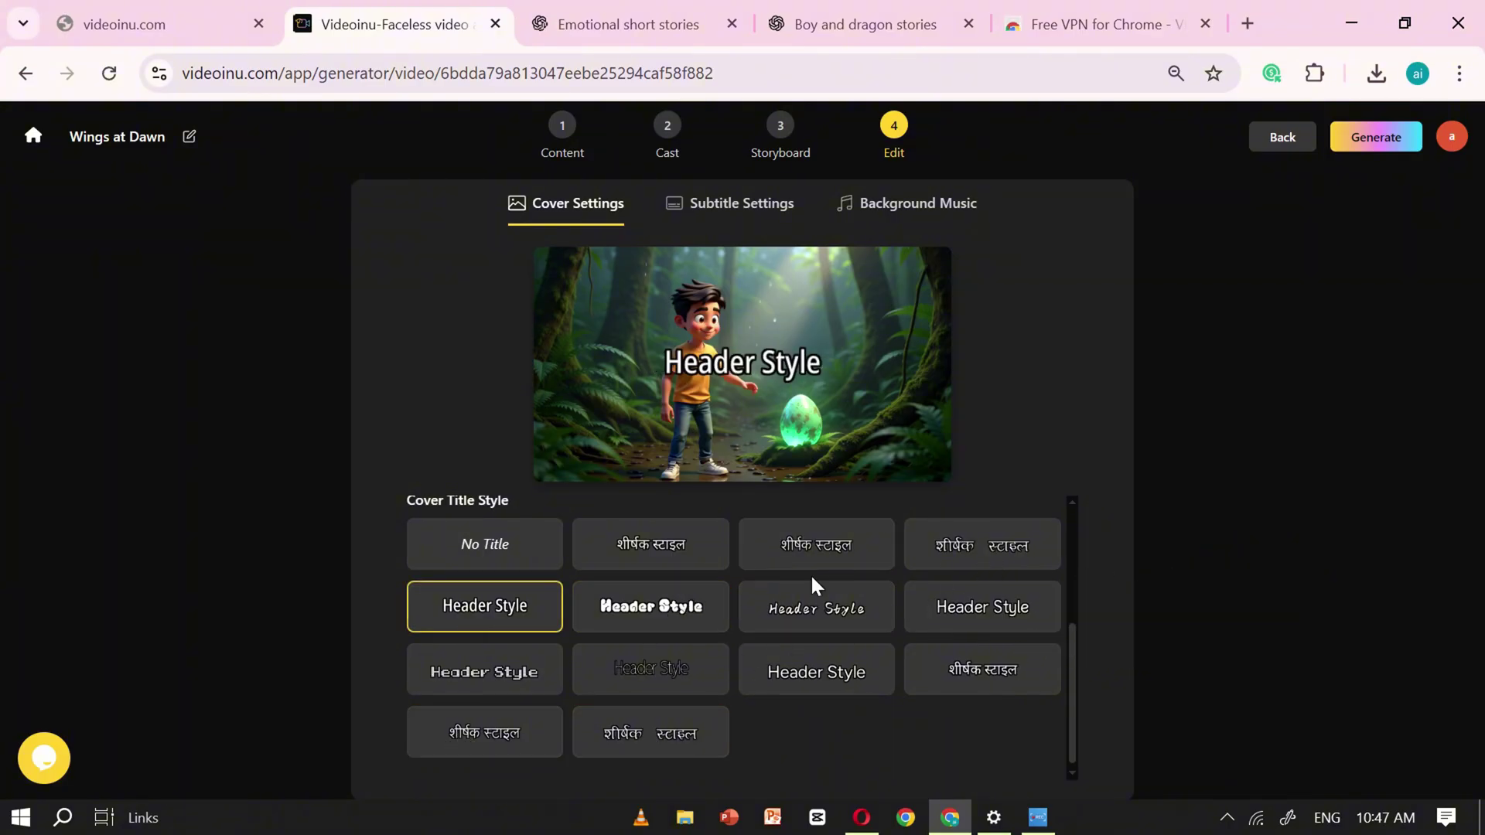
left_click(560, 560)
left_click(717, 207)
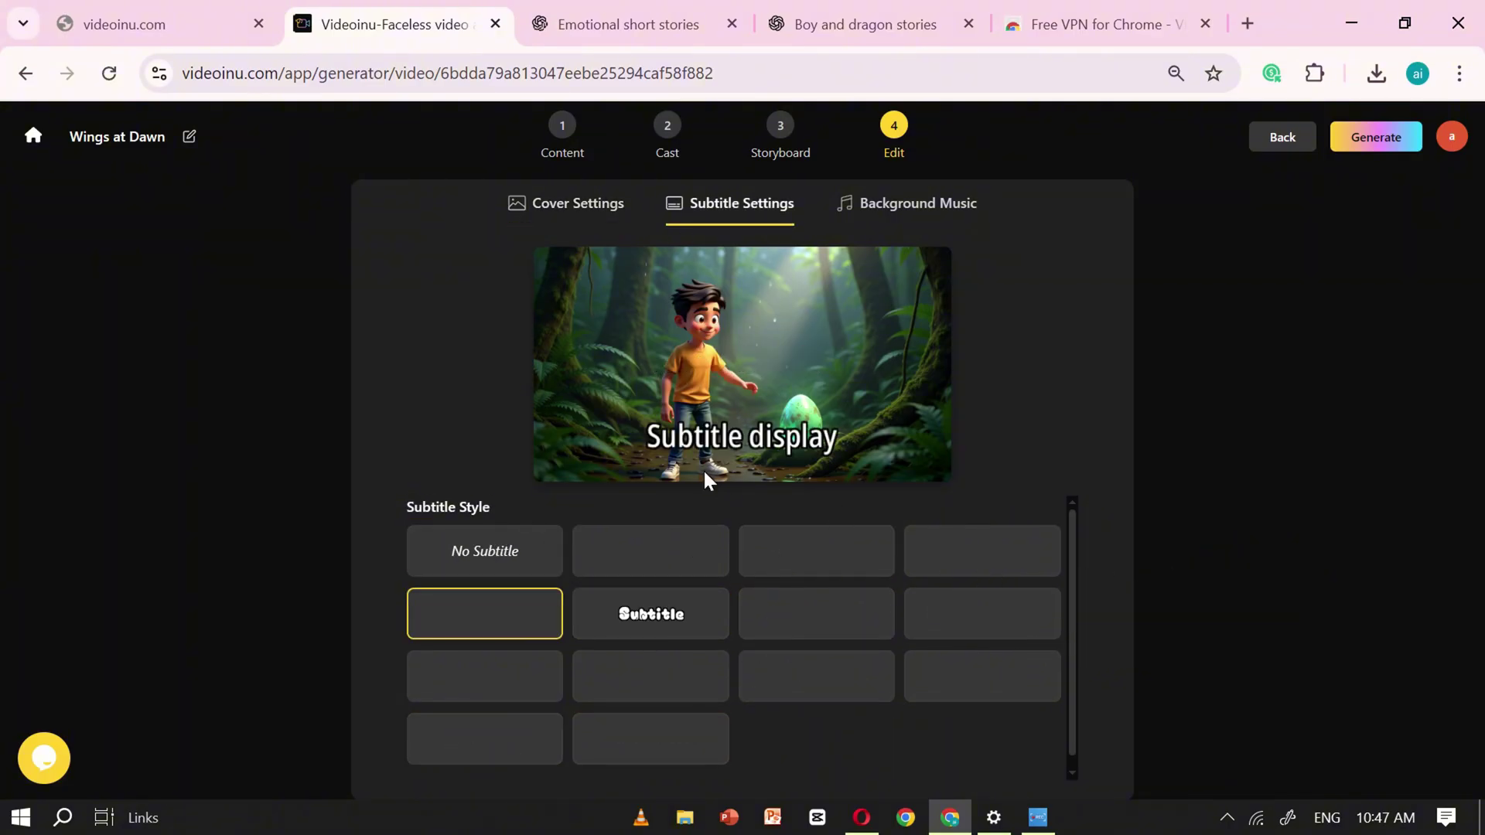
Try the bold rounded subtitle style, and return to the plain condensed subtitle style
left_click(665, 613)
left_click(466, 616)
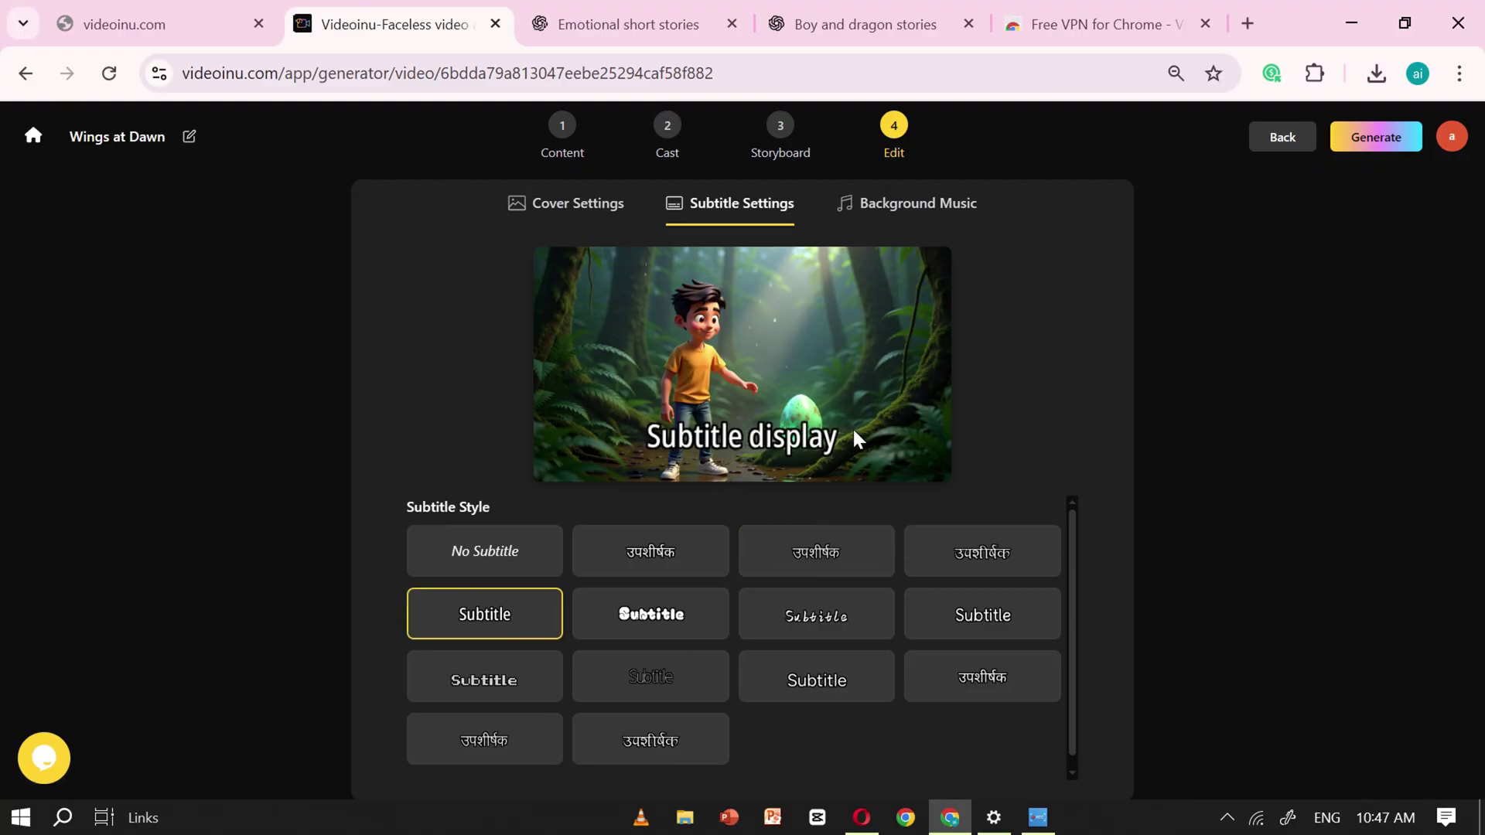
Browse the background music tracks, preview Creme Brulee, and set the background music volume to 30%
left_click(938, 203)
scroll(805, 495, "down", 6)
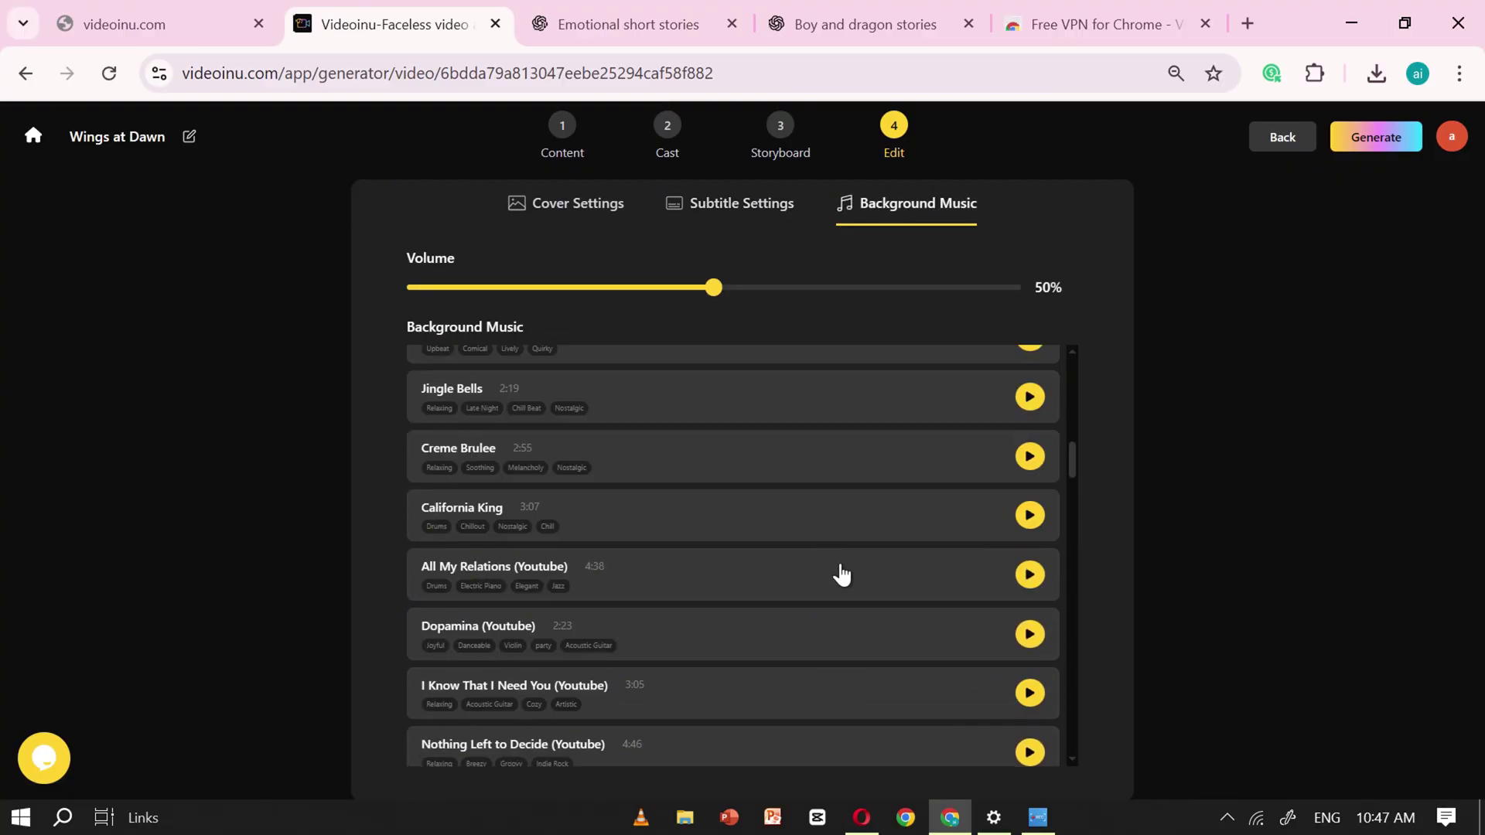
scroll(839, 573, "up", 1)
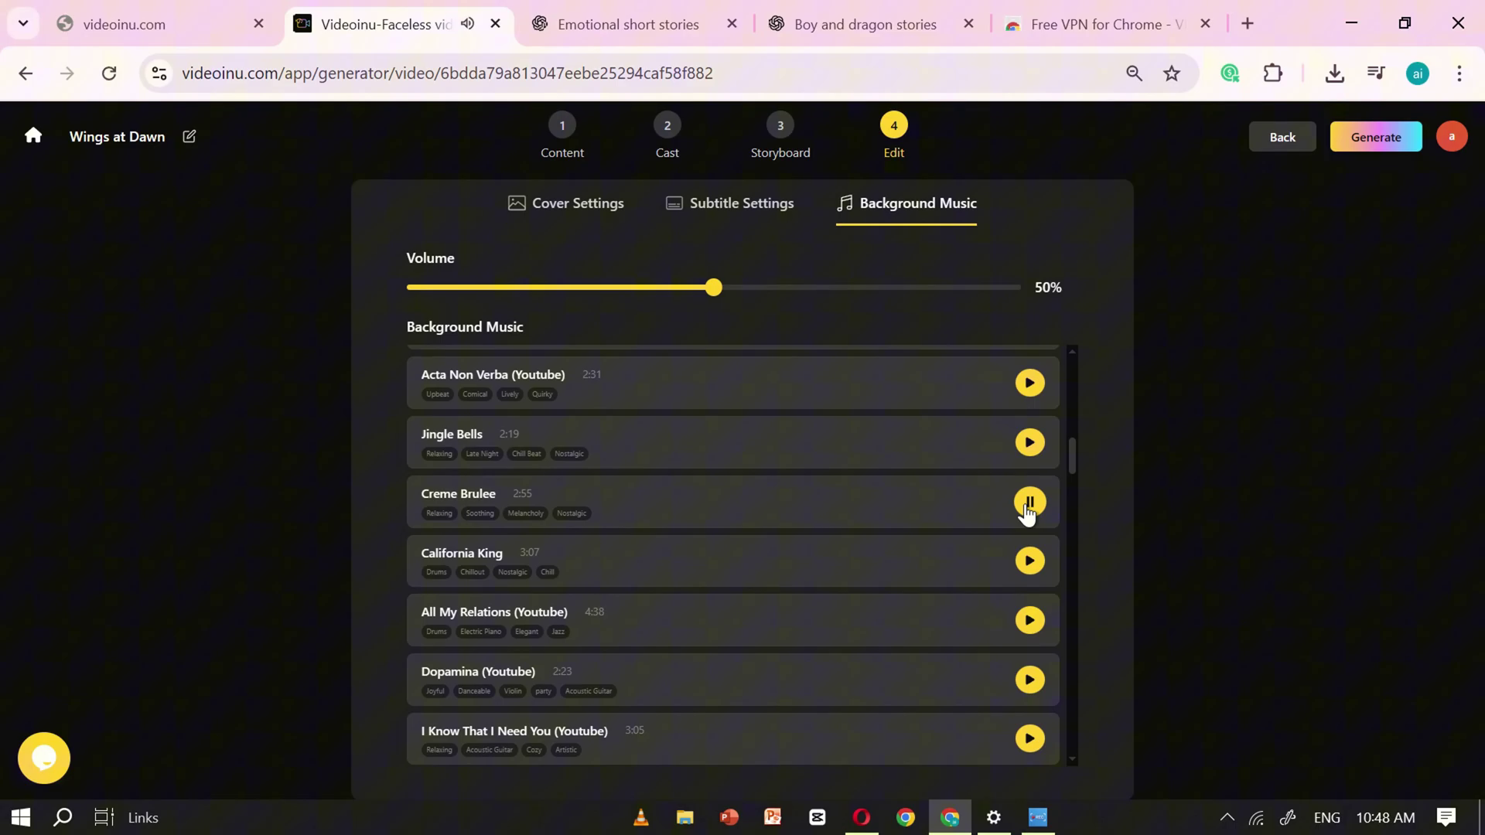
scroll(1027, 513, "up", 6)
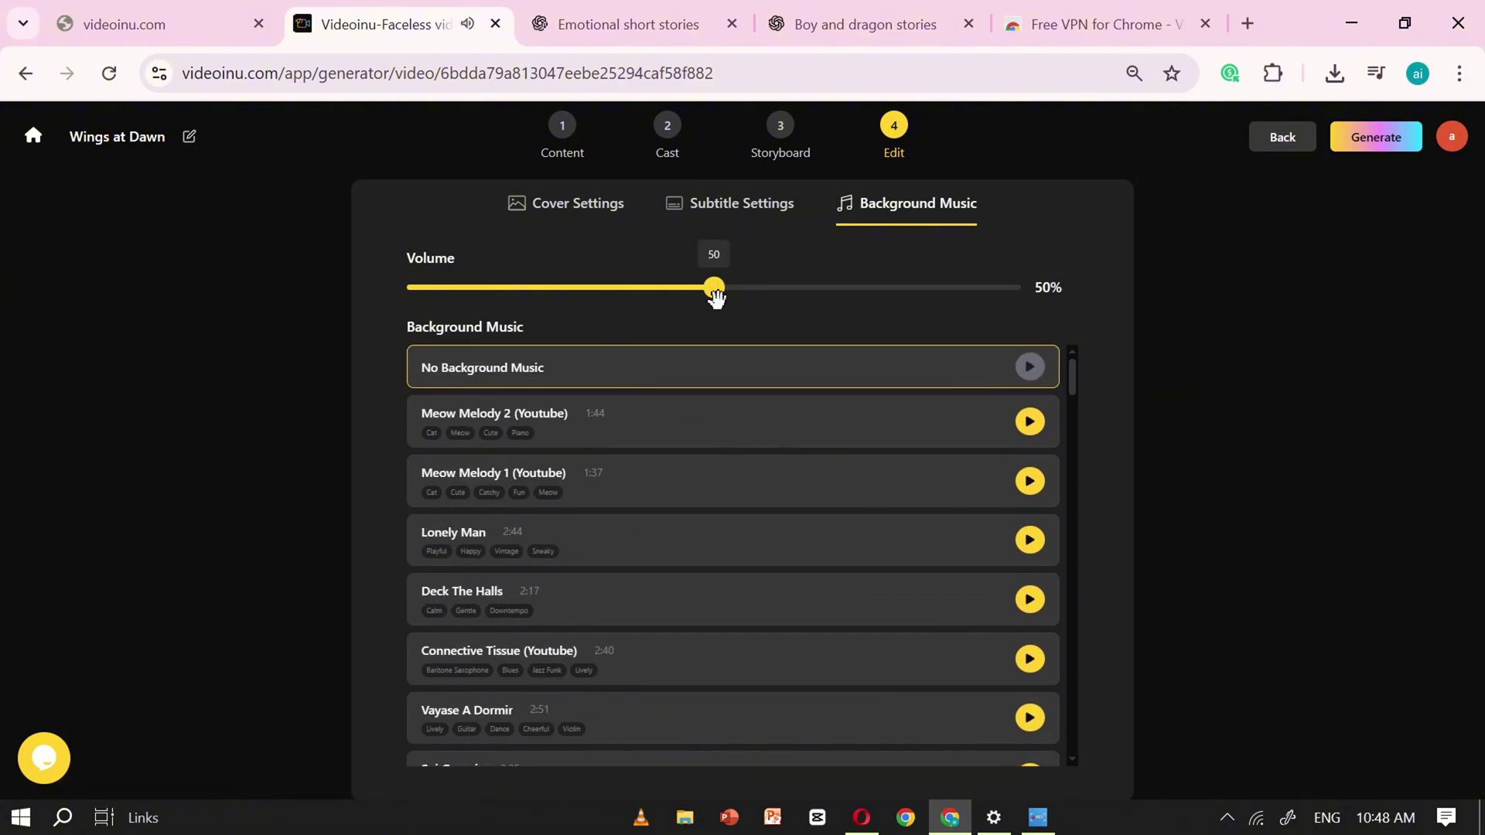
left_click_drag(595, 333, 595, 333)
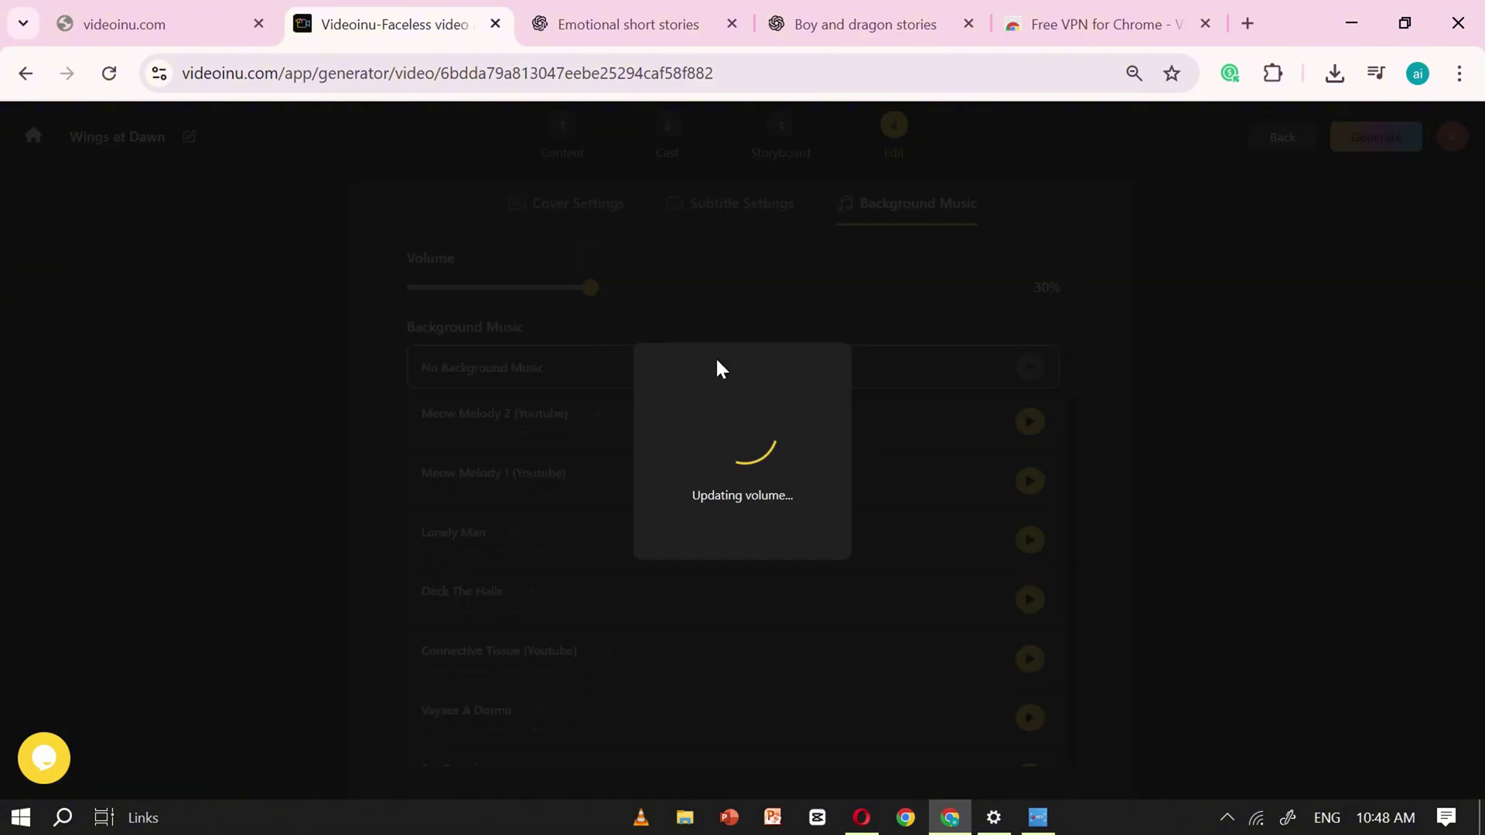
scroll(895, 379, "down", 5)
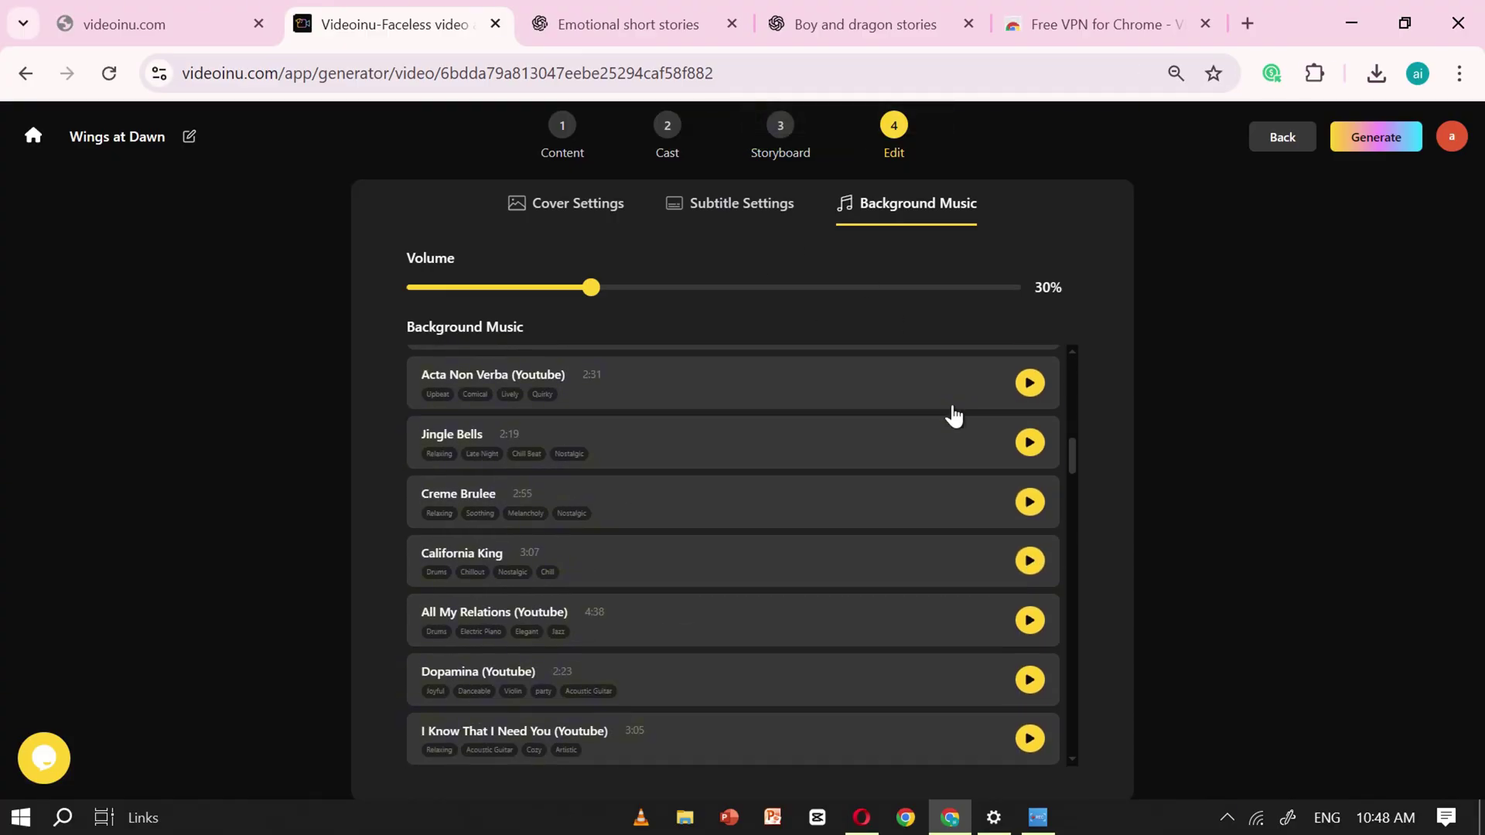
Generate the final Wings at Dawn video and start downloading it
left_click(1375, 137)
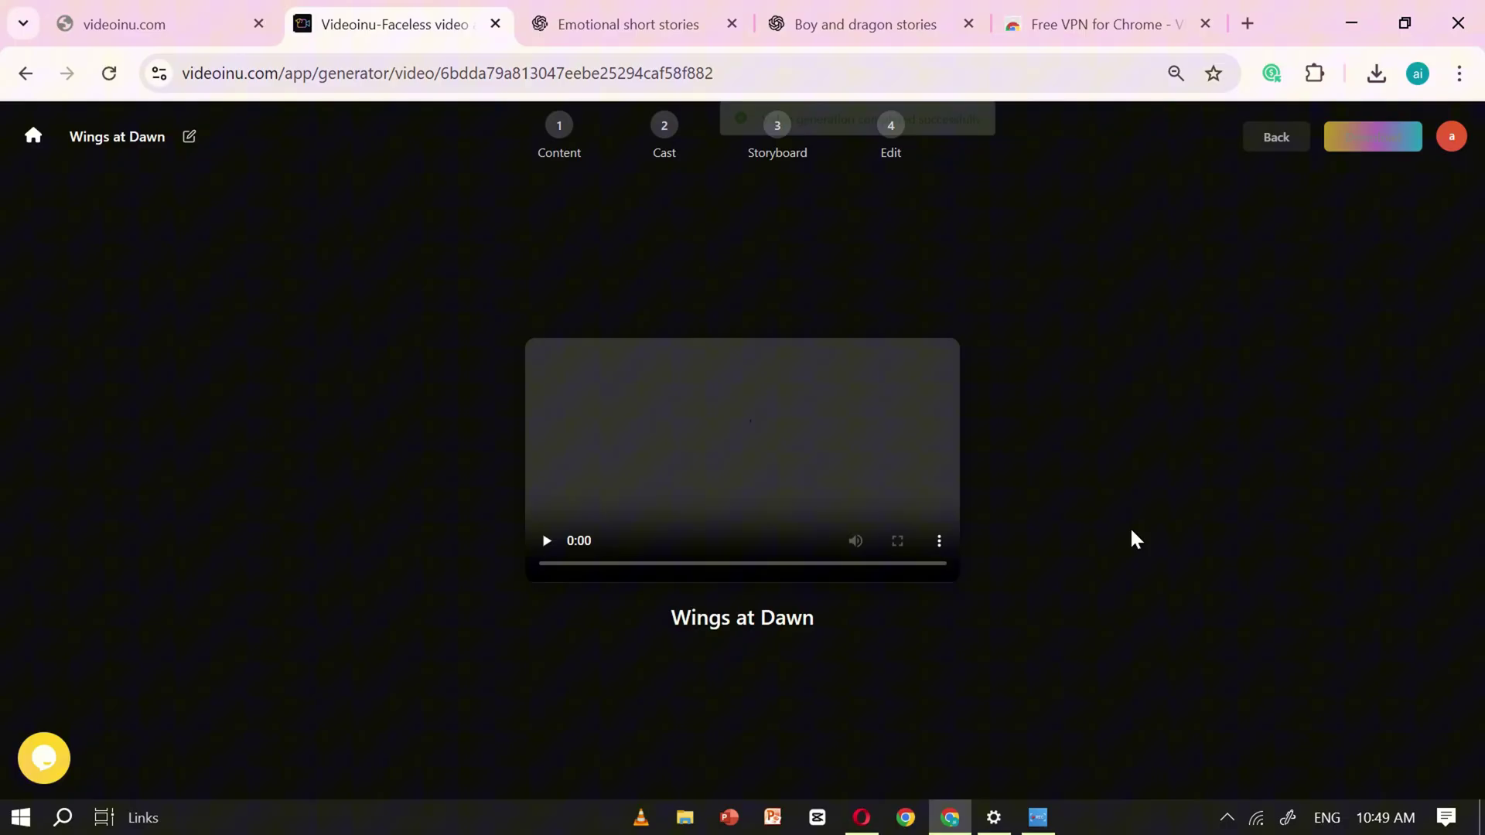
left_click(1383, 147)
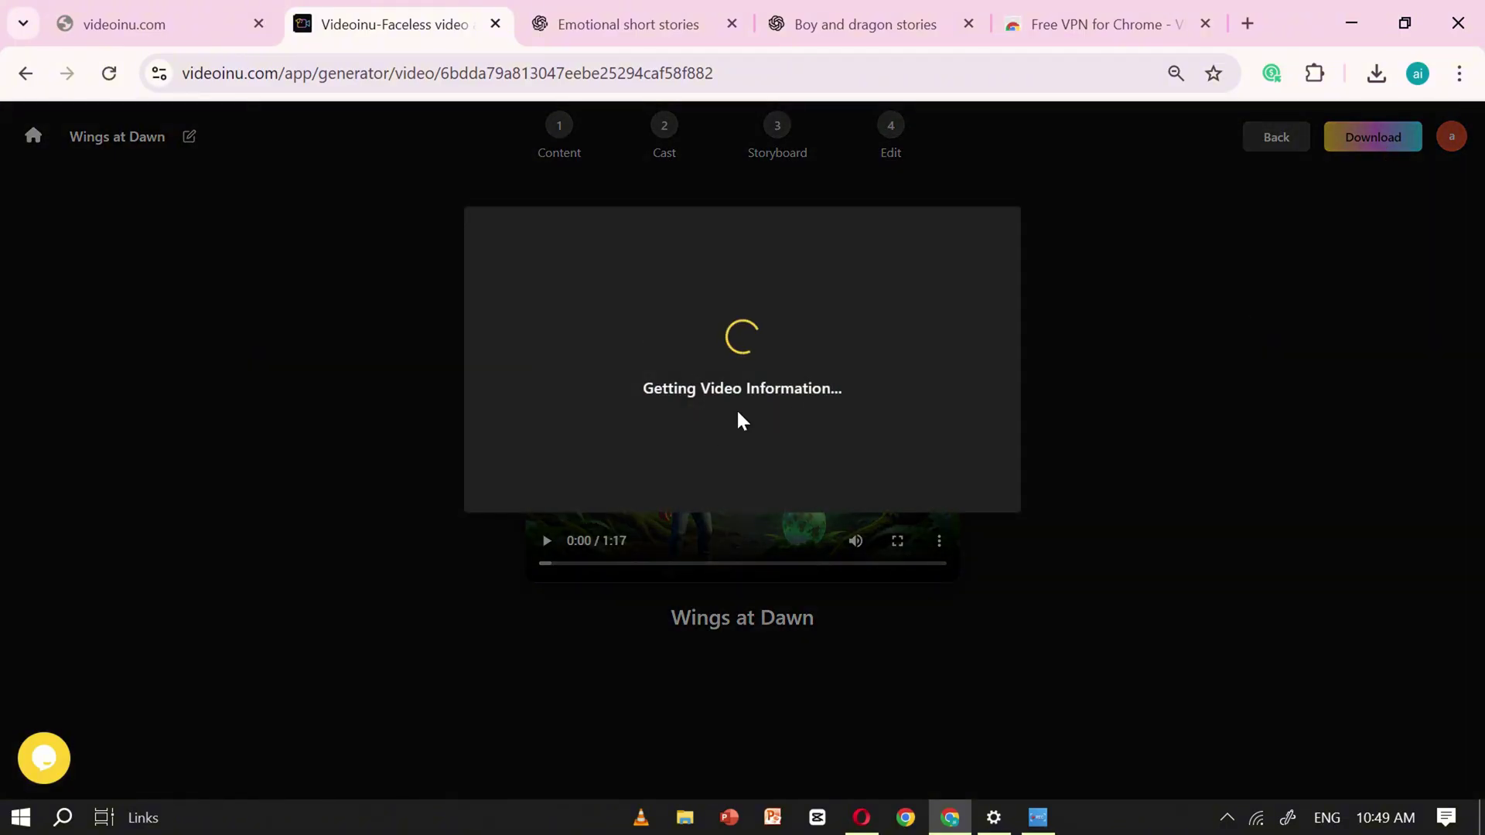